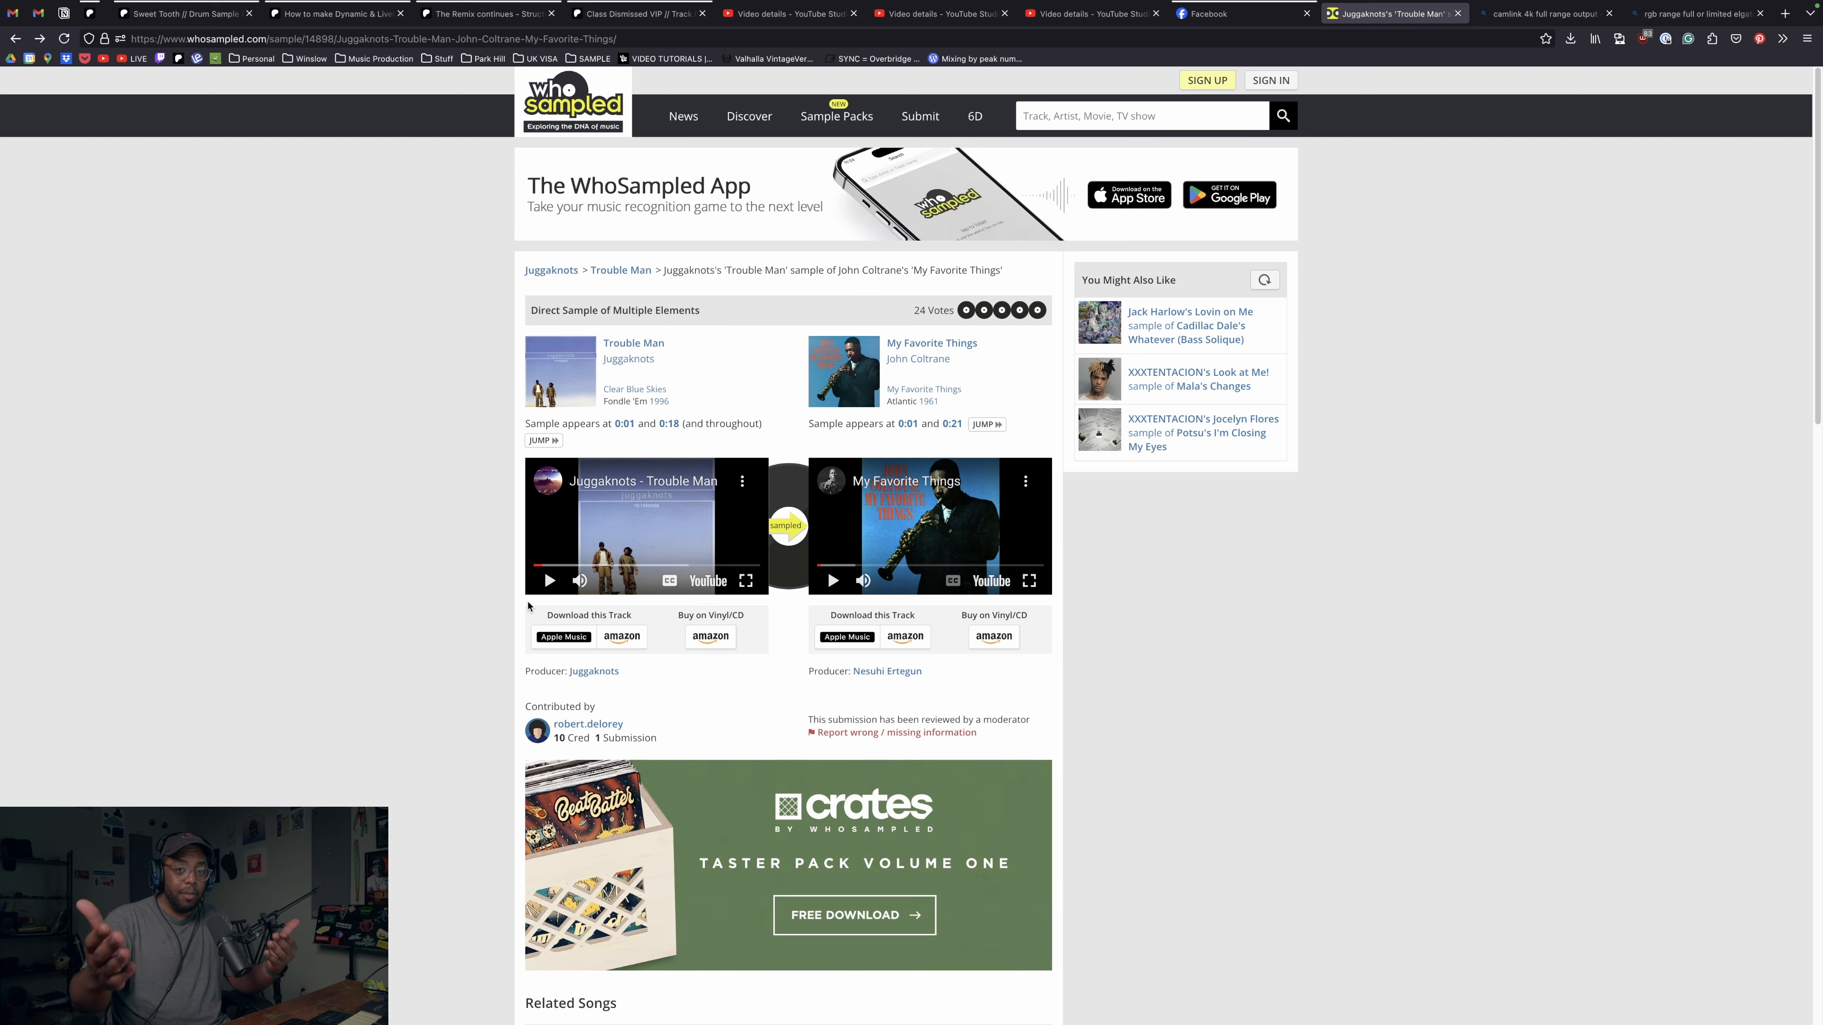
- Switch to Studio One, zoom in on the first bars, and play the My Favorite Things track soloed from bar 5
key("ctrl+Left")
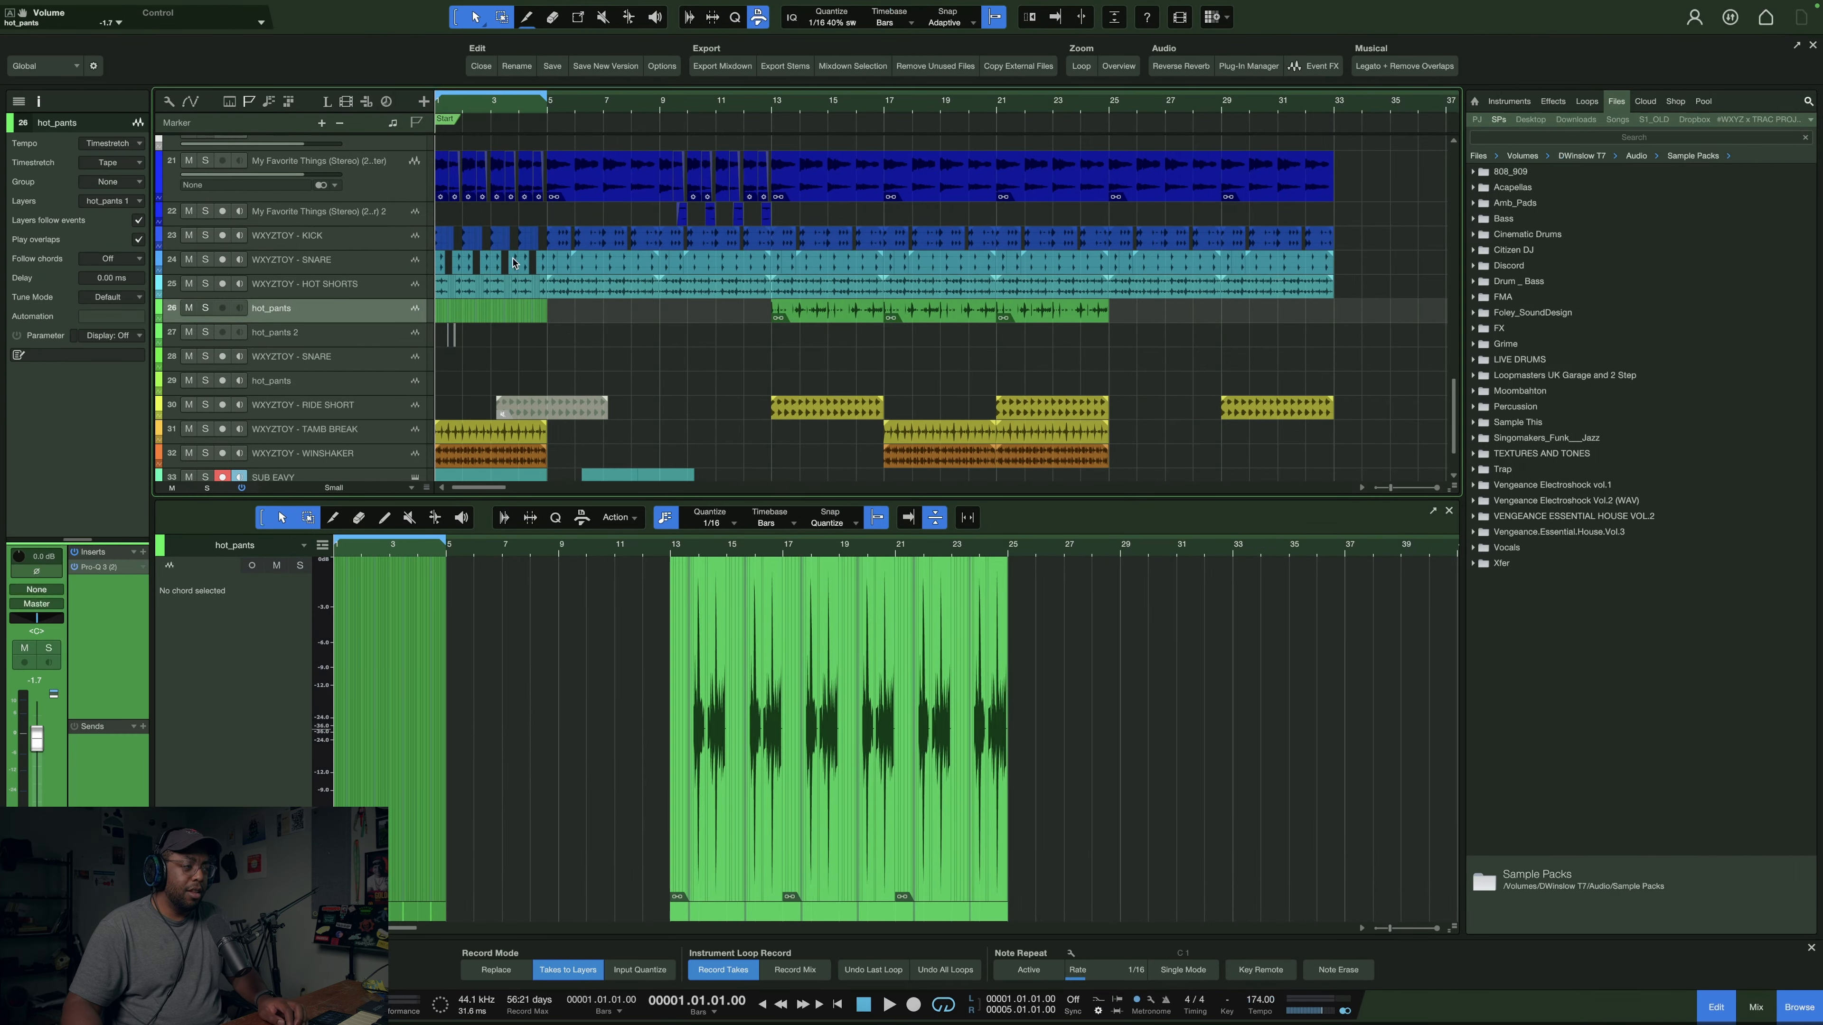
left_click_drag(465, 109, 728, 125)
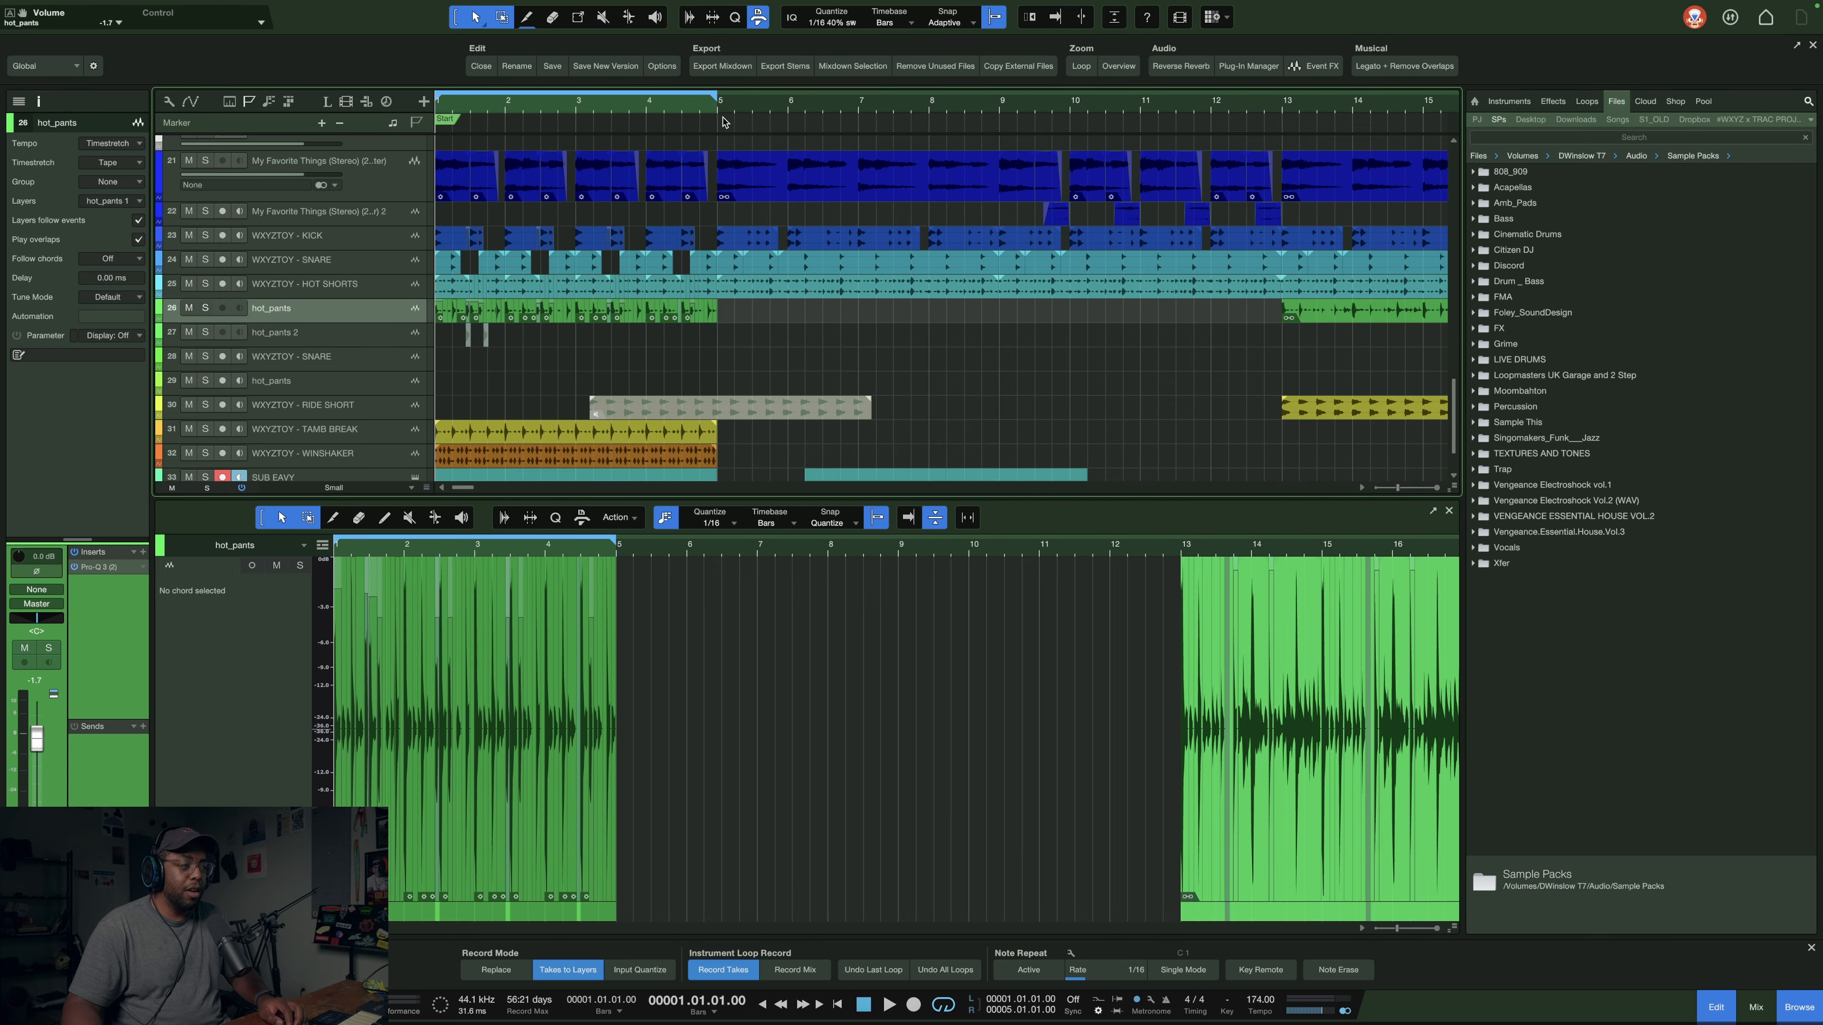
left_click(715, 111)
key("space")
key("shift+s")
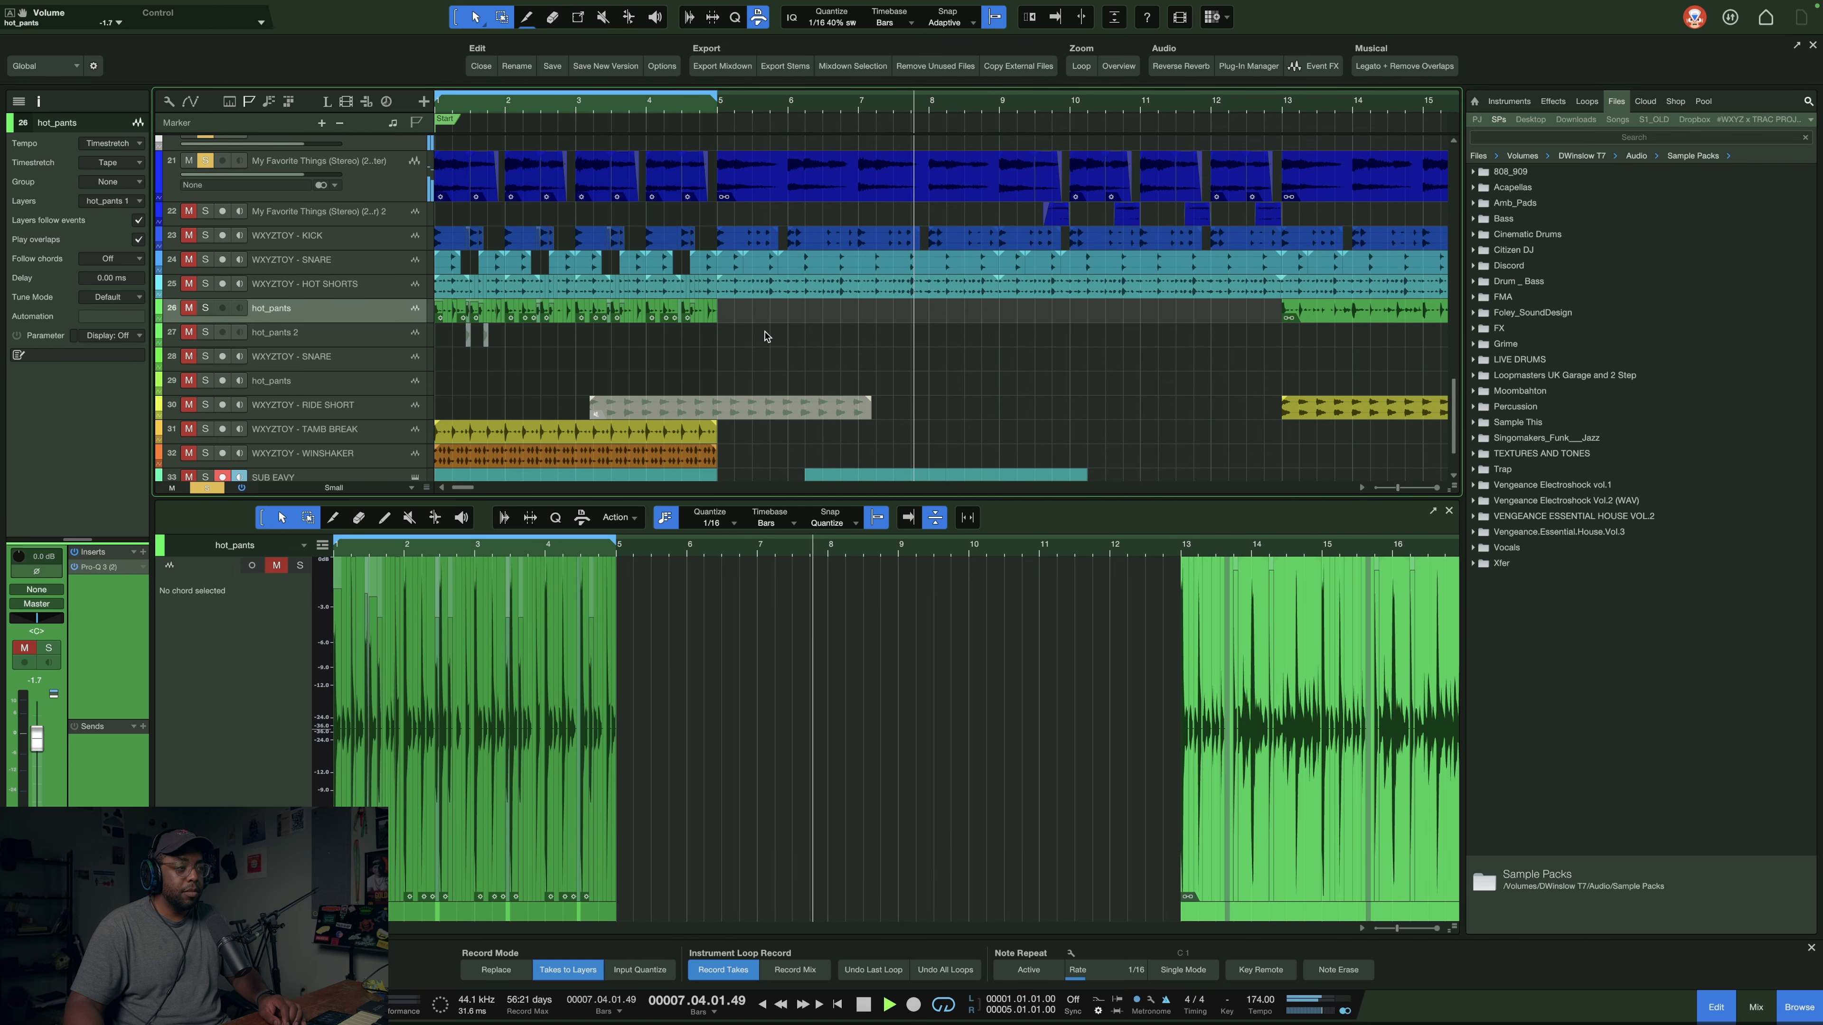
key("space")
- Replace the continuous My Favorite Things event across bars 5 to 8 with repeated one-bar chops and play the result
left_click(789, 193)
key("shift+g")
left_click(762, 188, "shift")
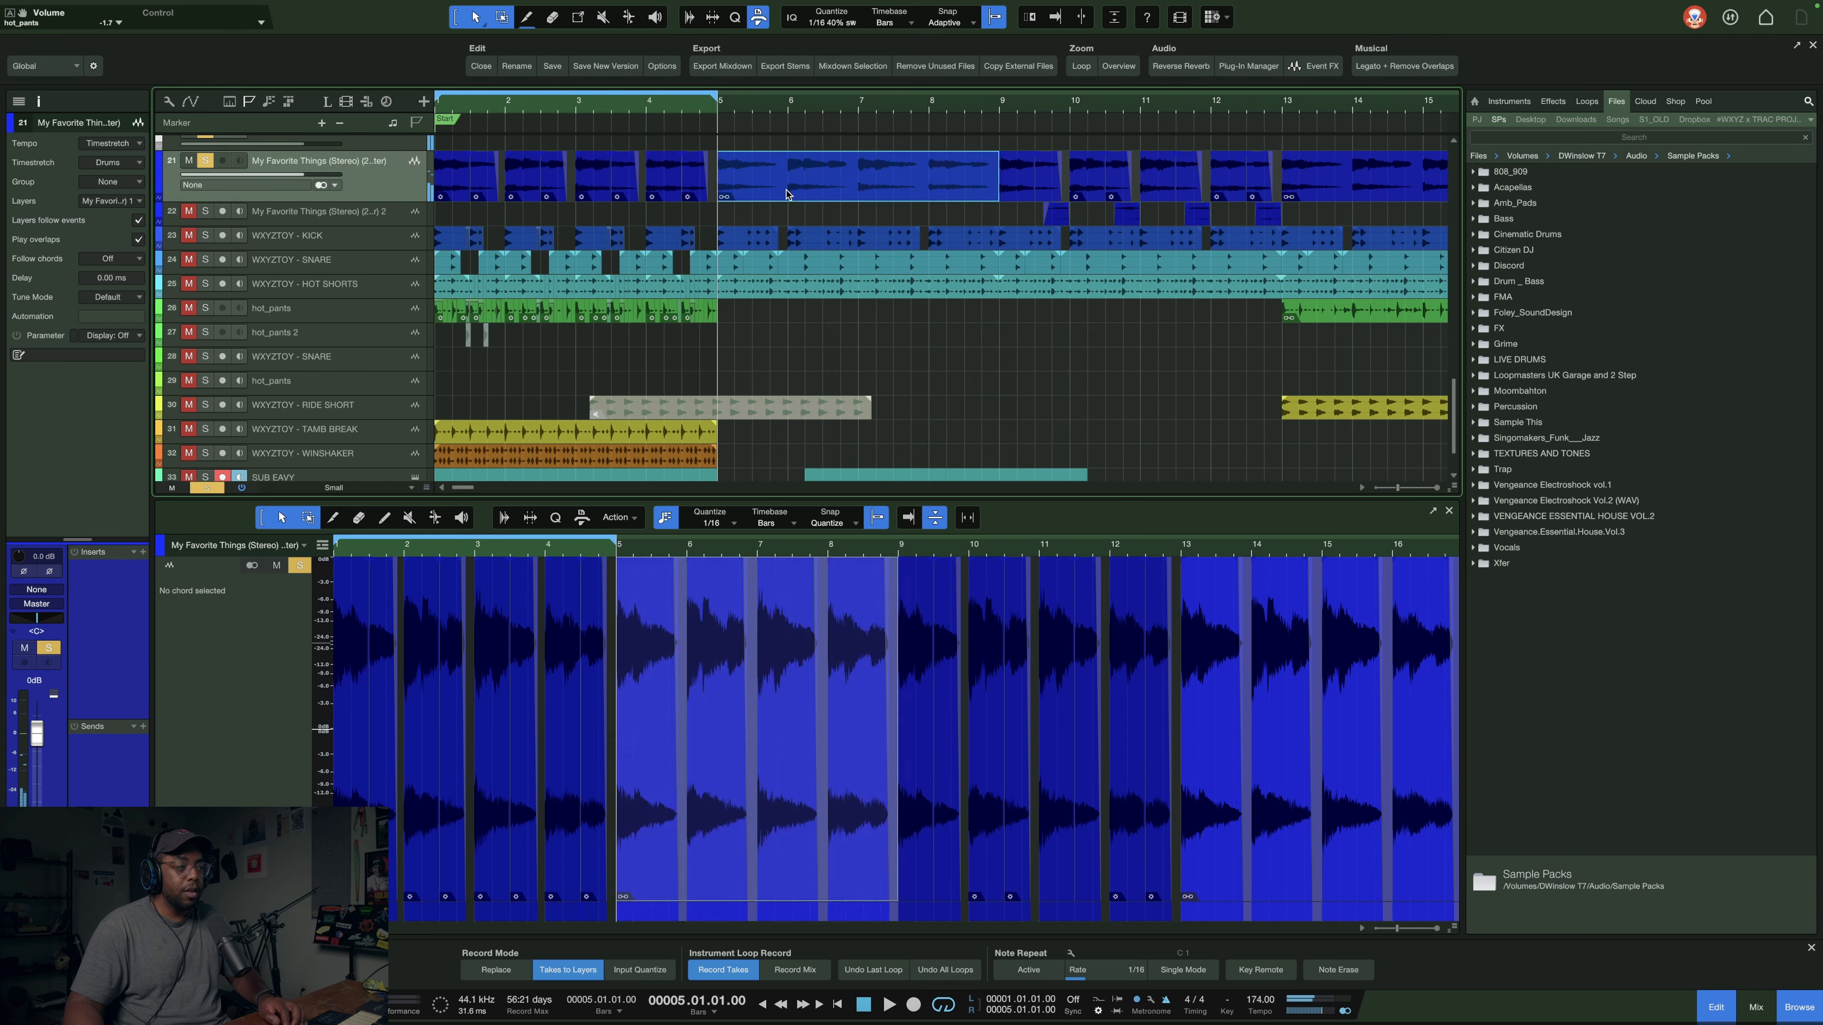
key("Delete")
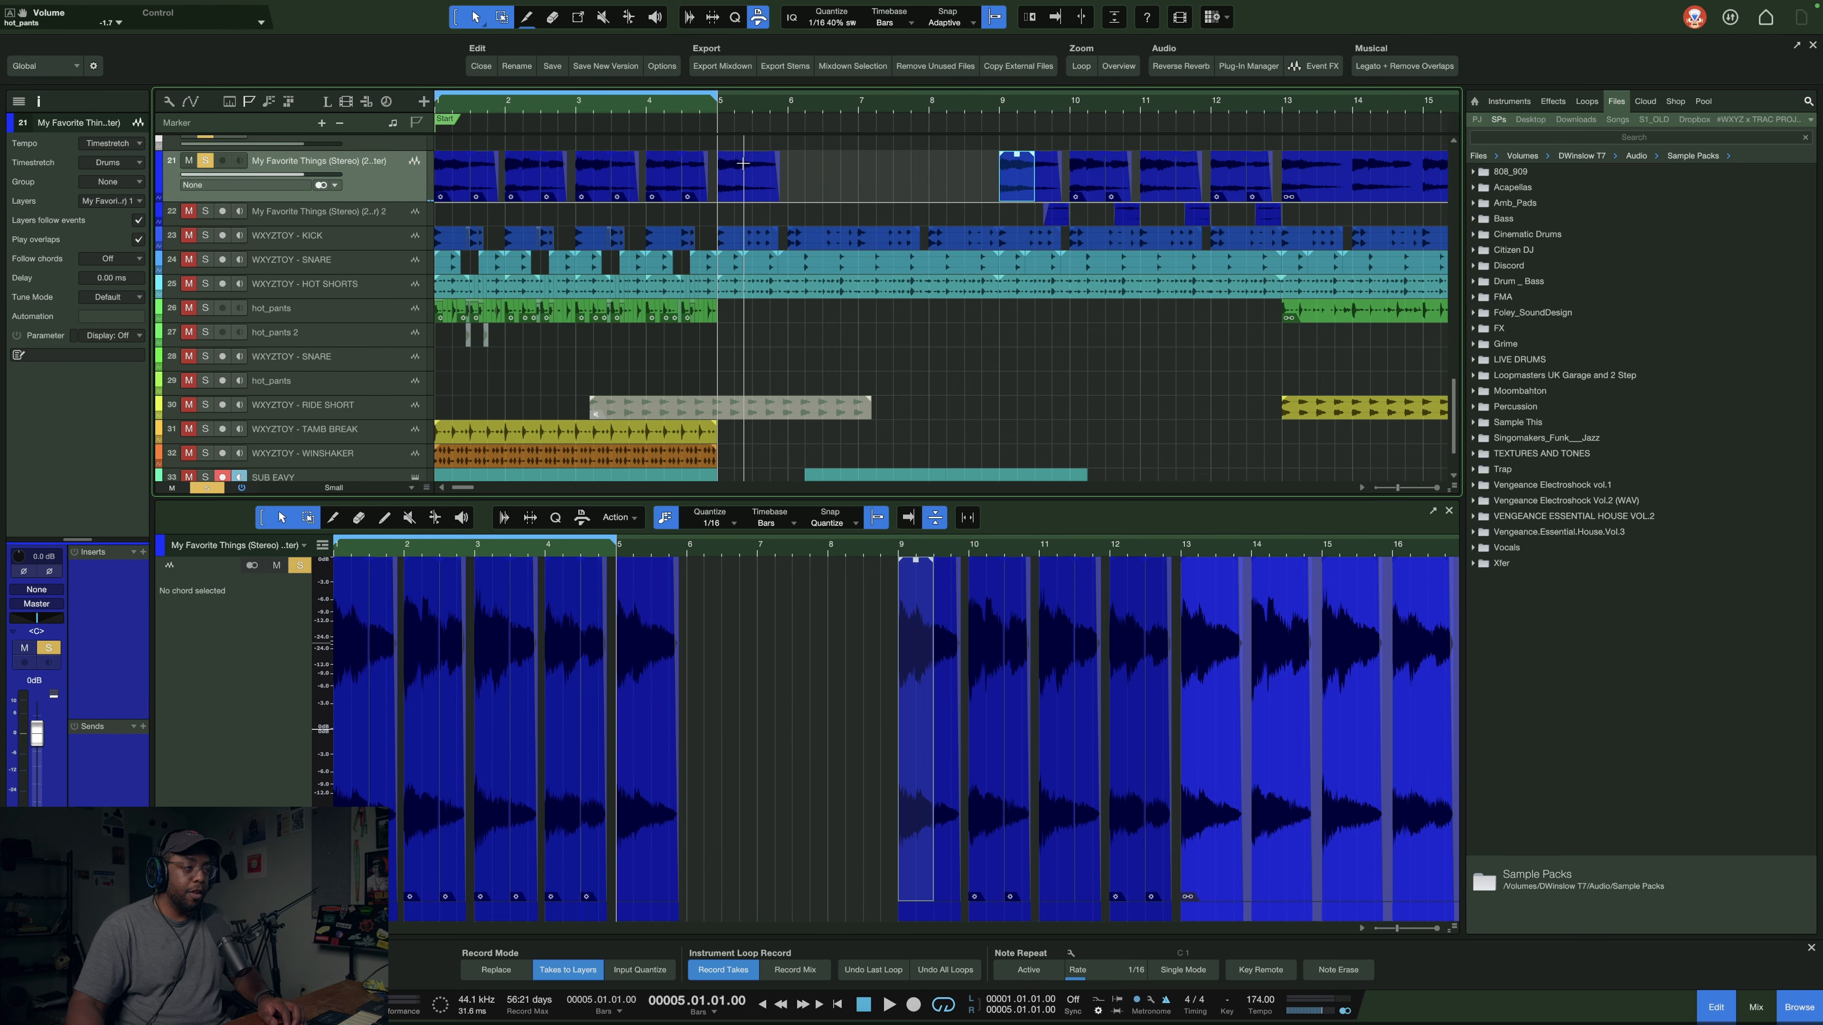
left_click(777, 175)
left_click_drag(781, 175, 1001, 183)
key("space")
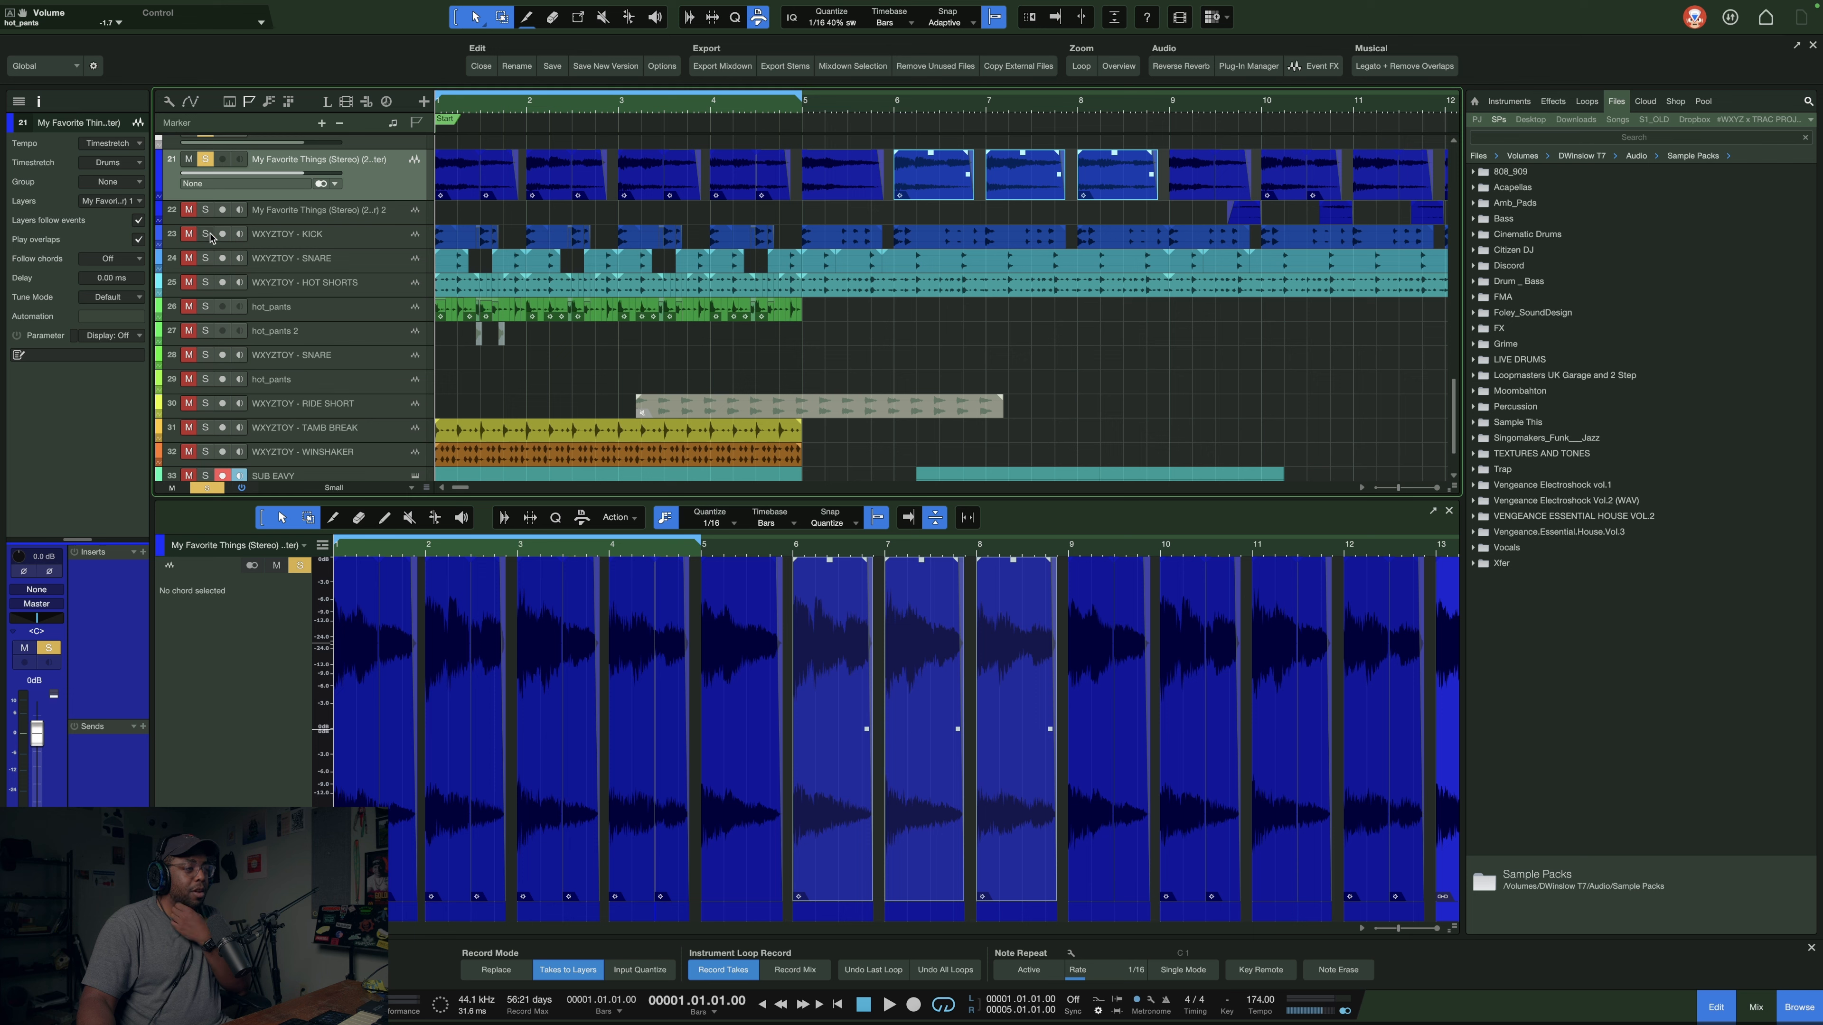
- Solo the kick, snare, HOT SHORTS and first hot_pants tracks along with the sample and play the loop
left_click_drag(207, 240, 202, 310)
left_click_drag(618, 105, 988, 123)
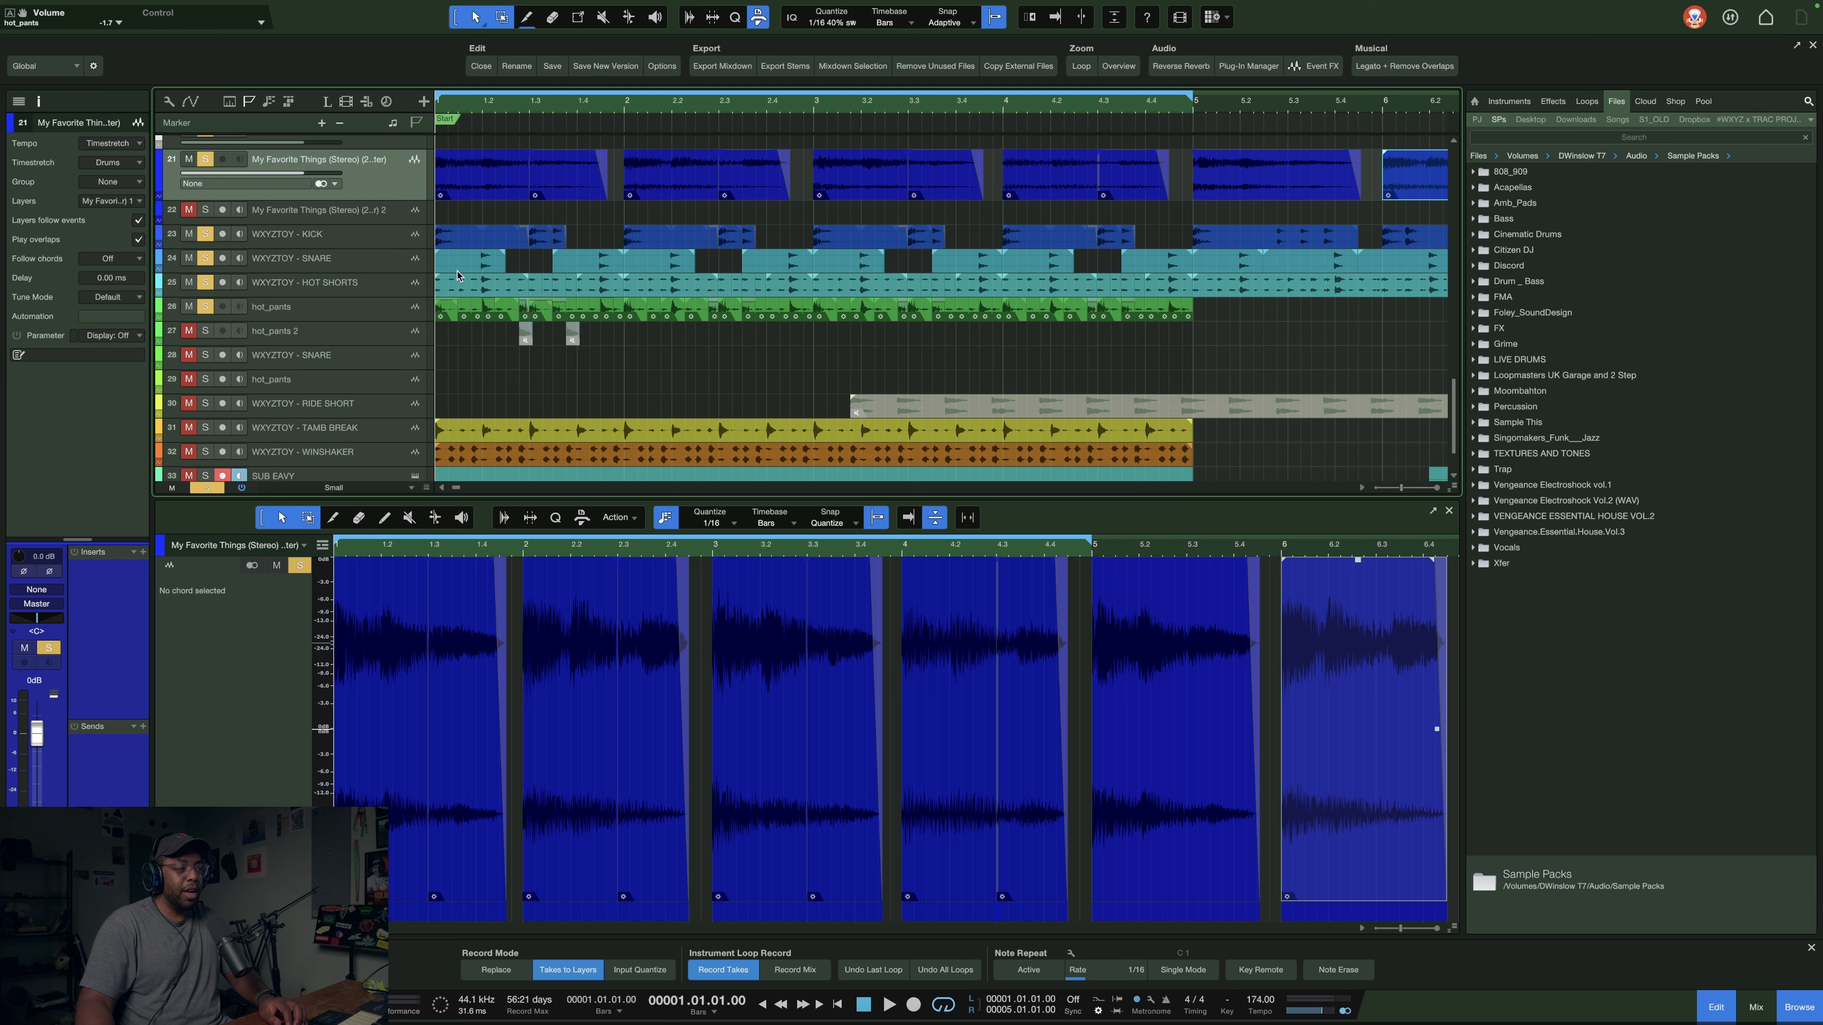
key("space")
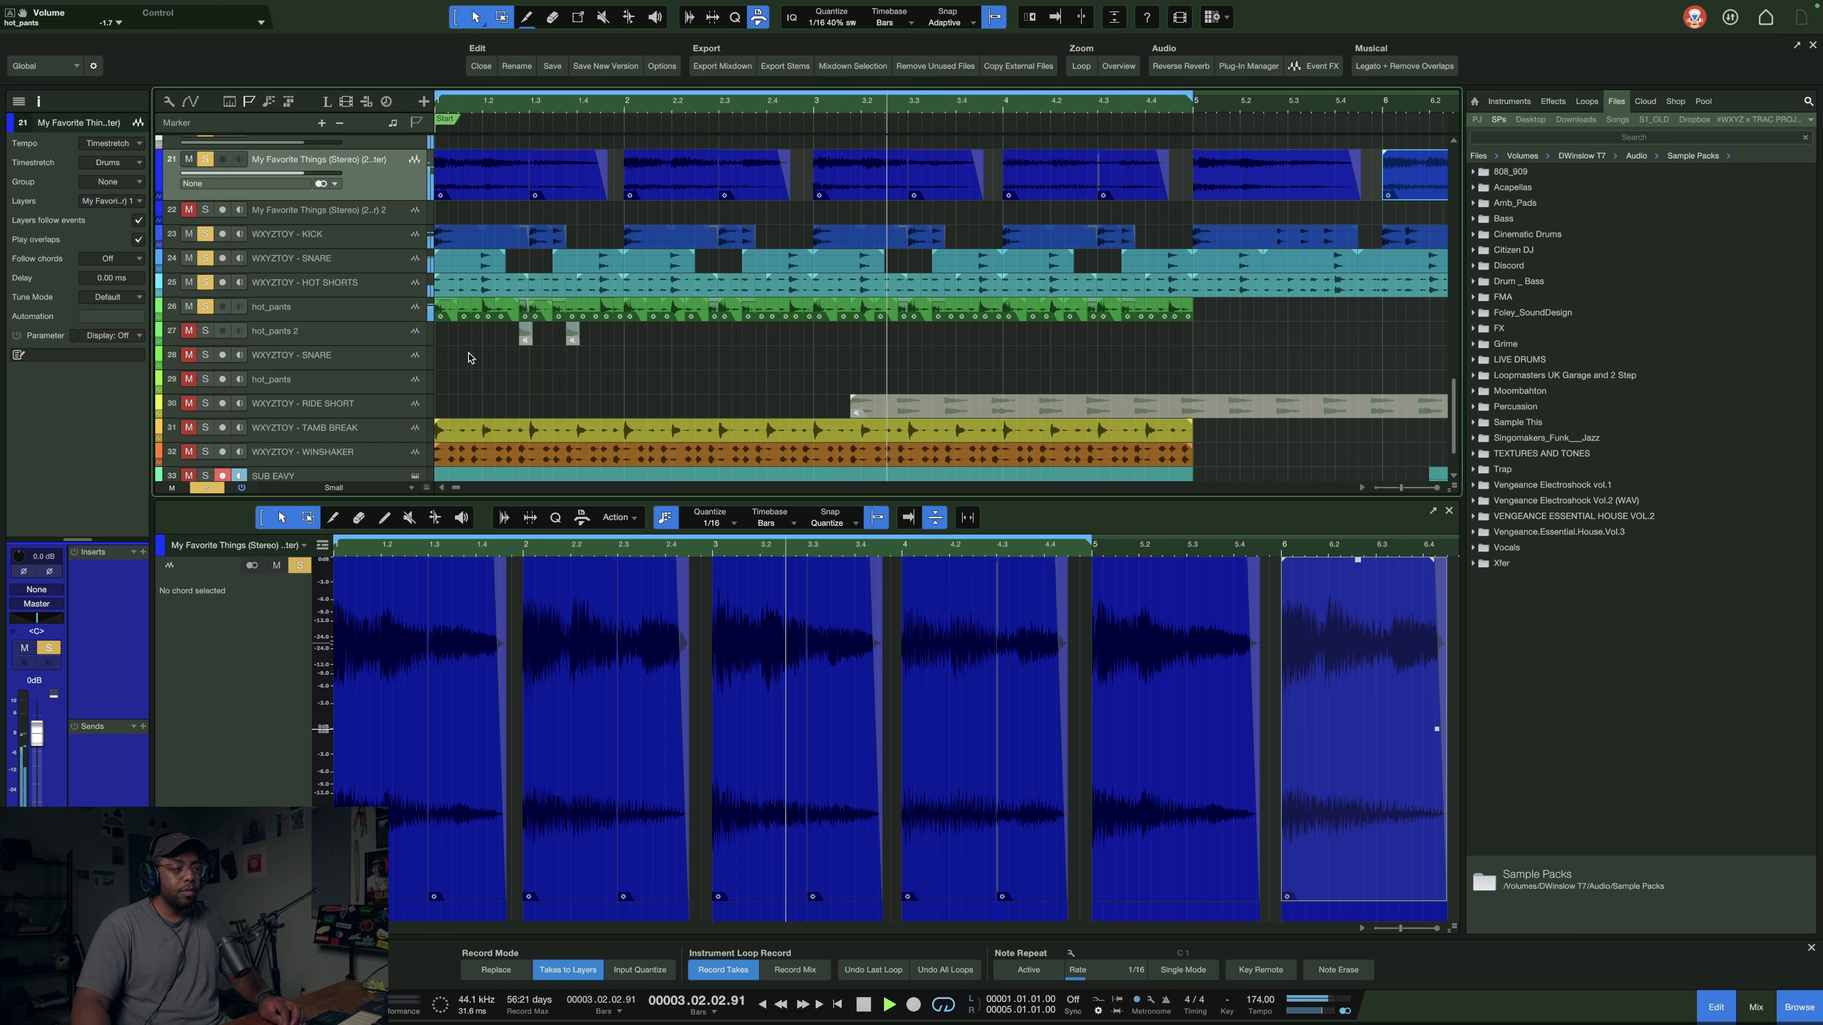
key("space")
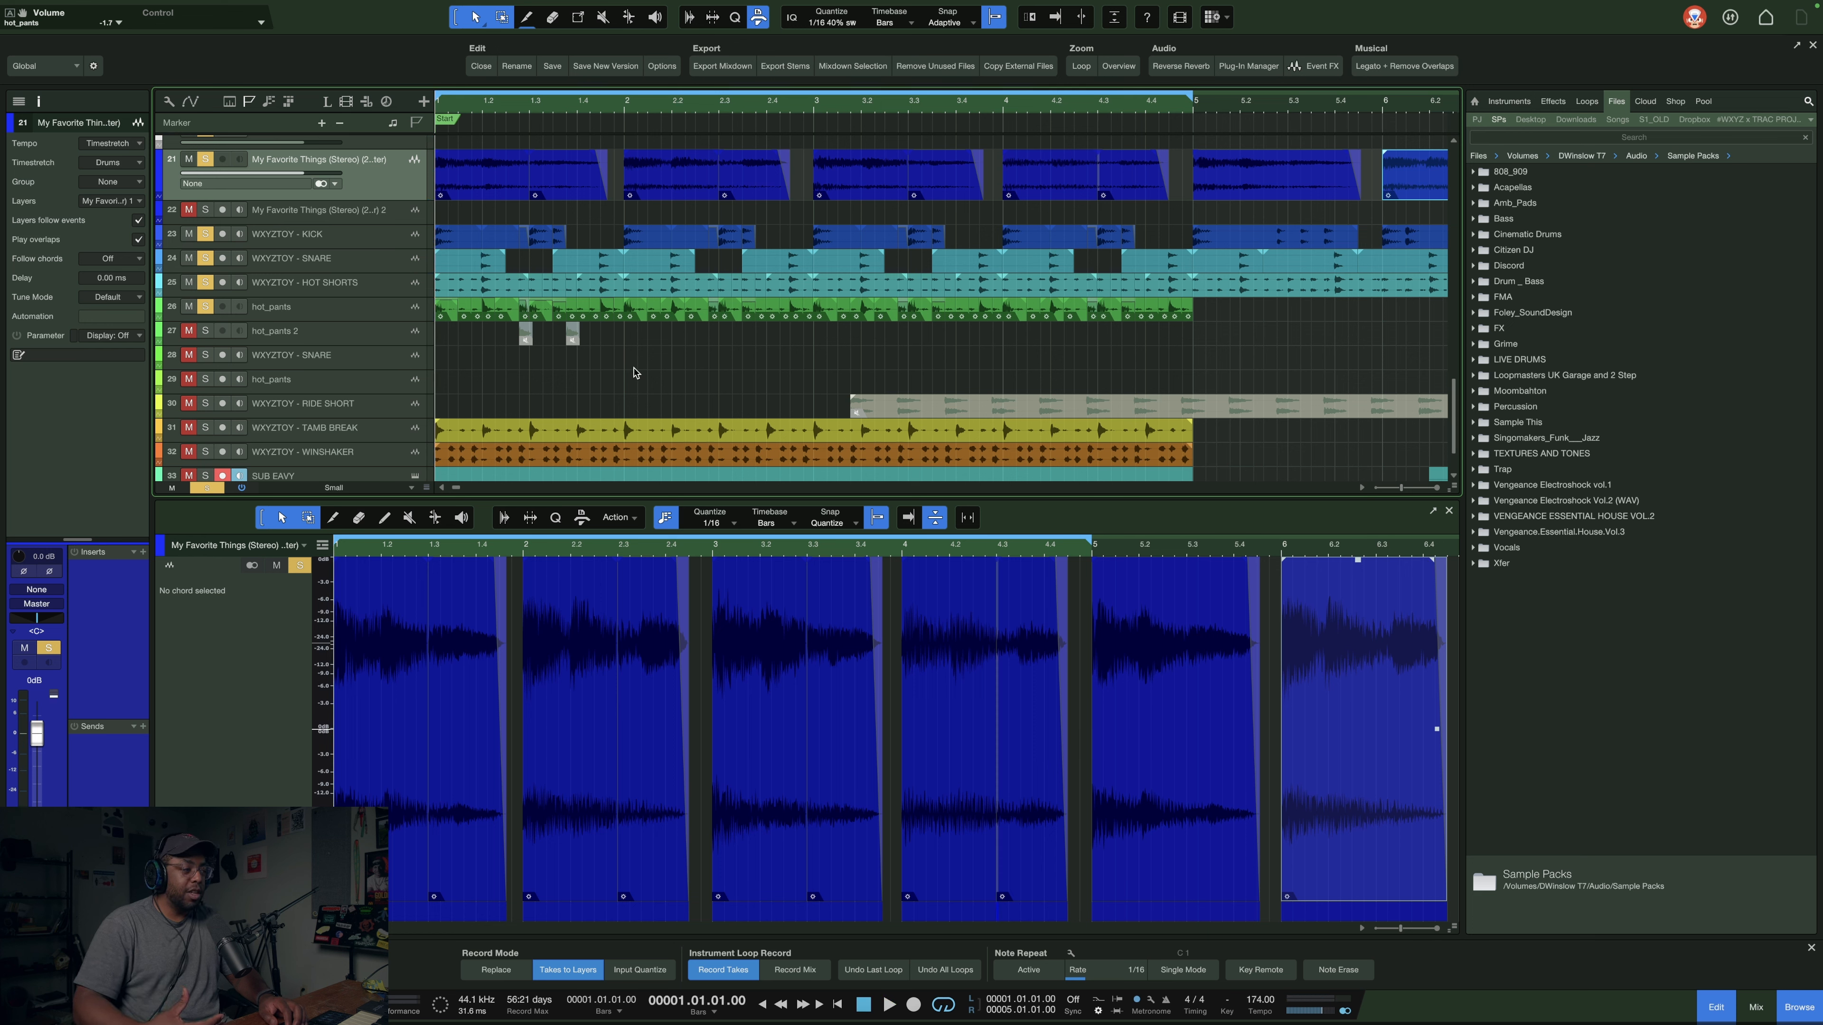
- Unsolo the drum tracks and enlarge the My Favorite Things track temporarily to examine its chops across bars 1 to 4
left_click_drag(206, 396, 211, 254)
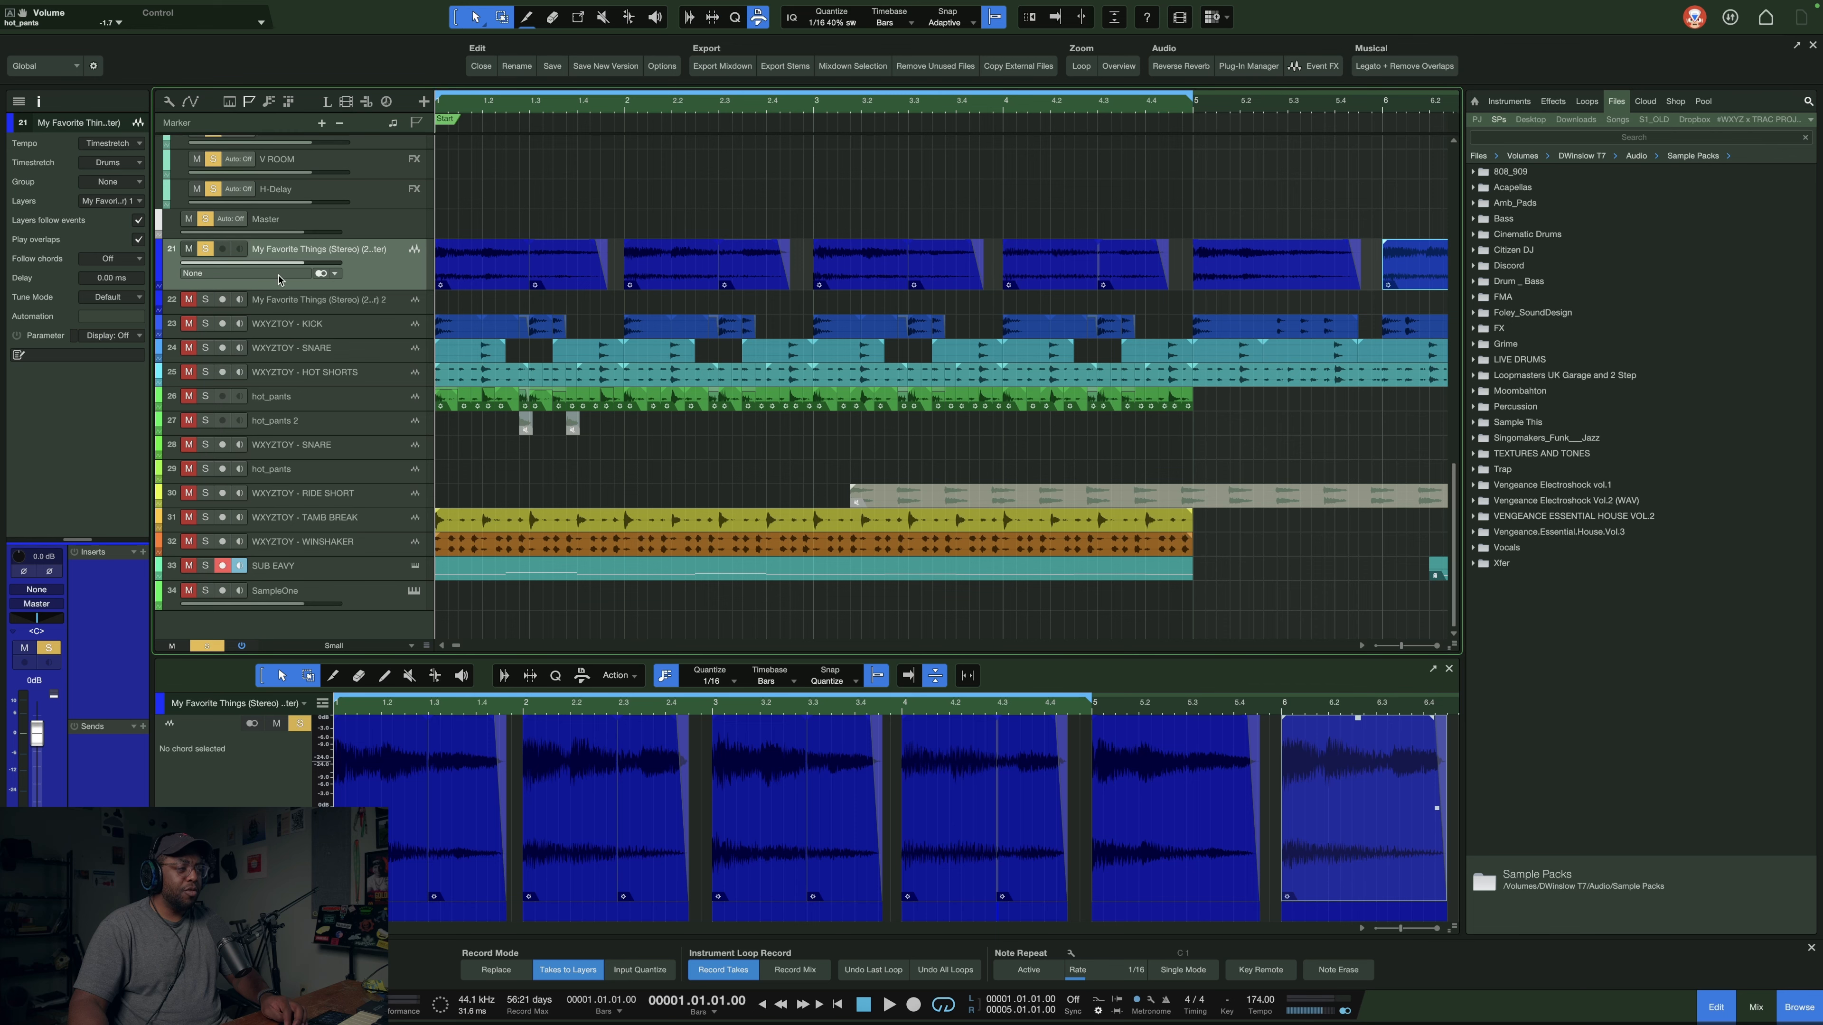
left_click_drag(379, 292, 362, 334)
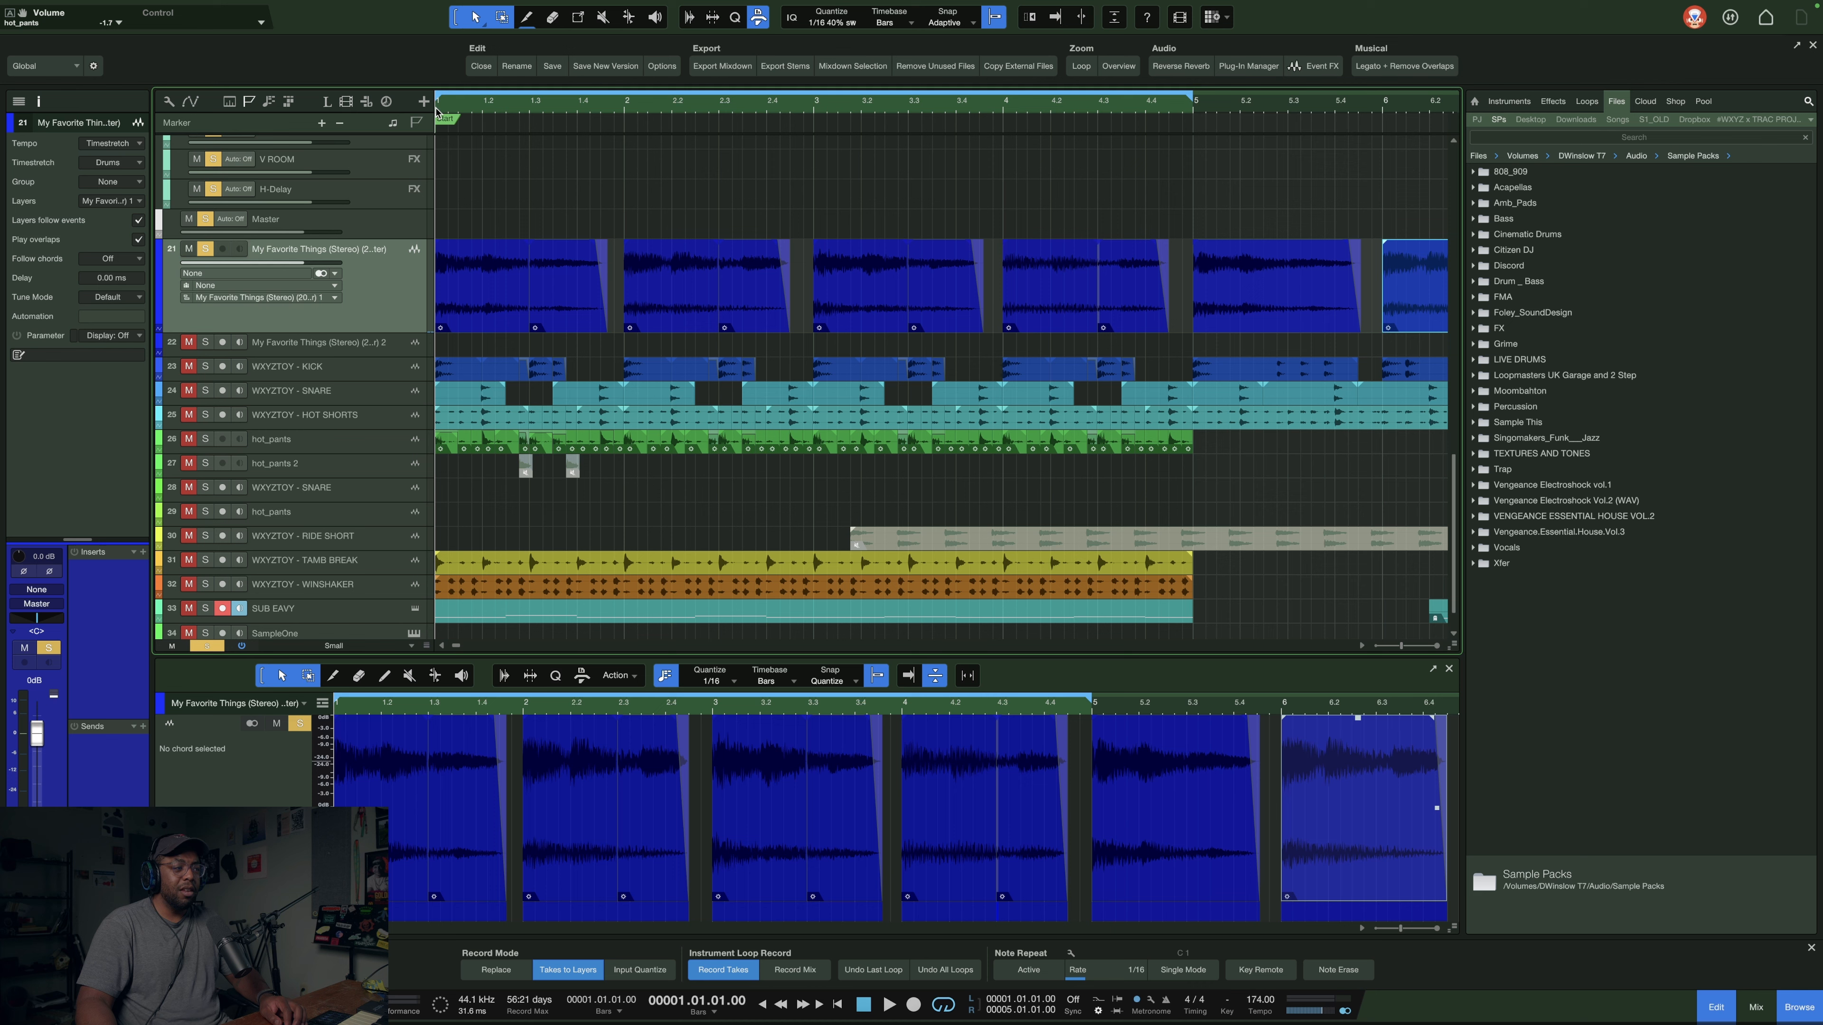
left_click_drag(1189, 287, 436, 282)
left_click_drag(625, 117, 708, 108)
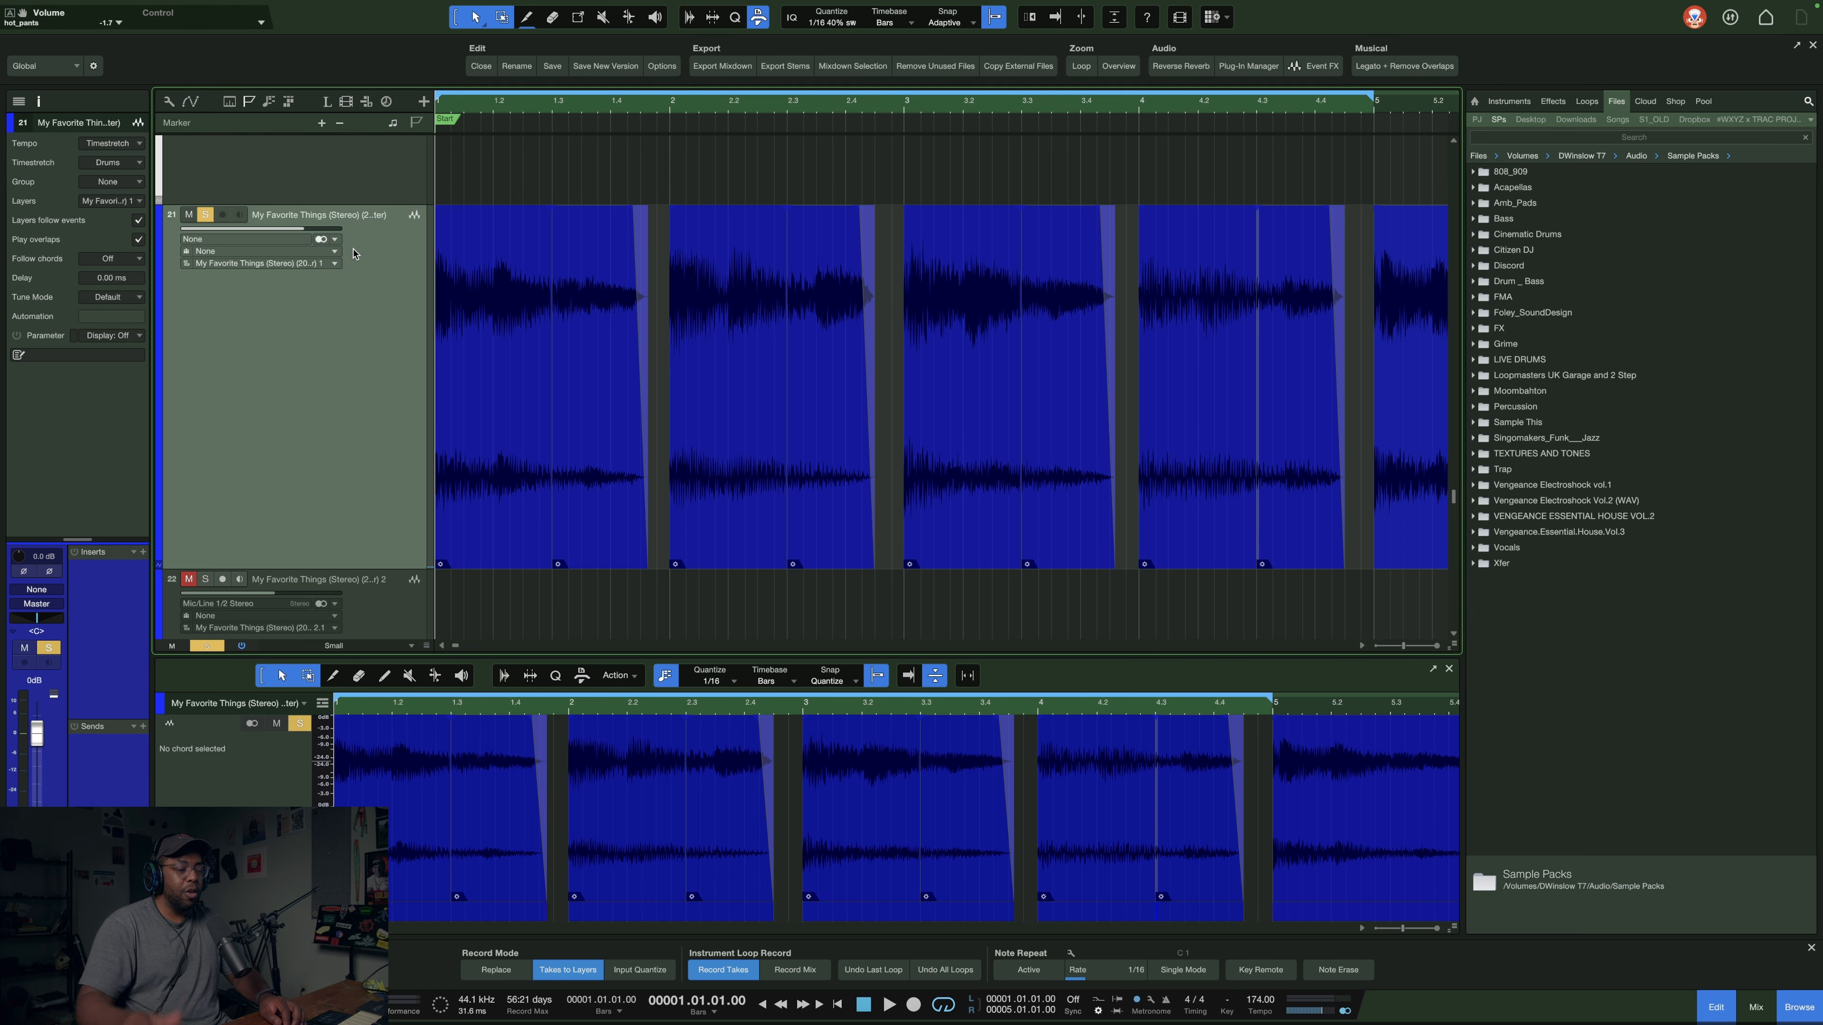
left_click_drag(328, 569, 328, 328)
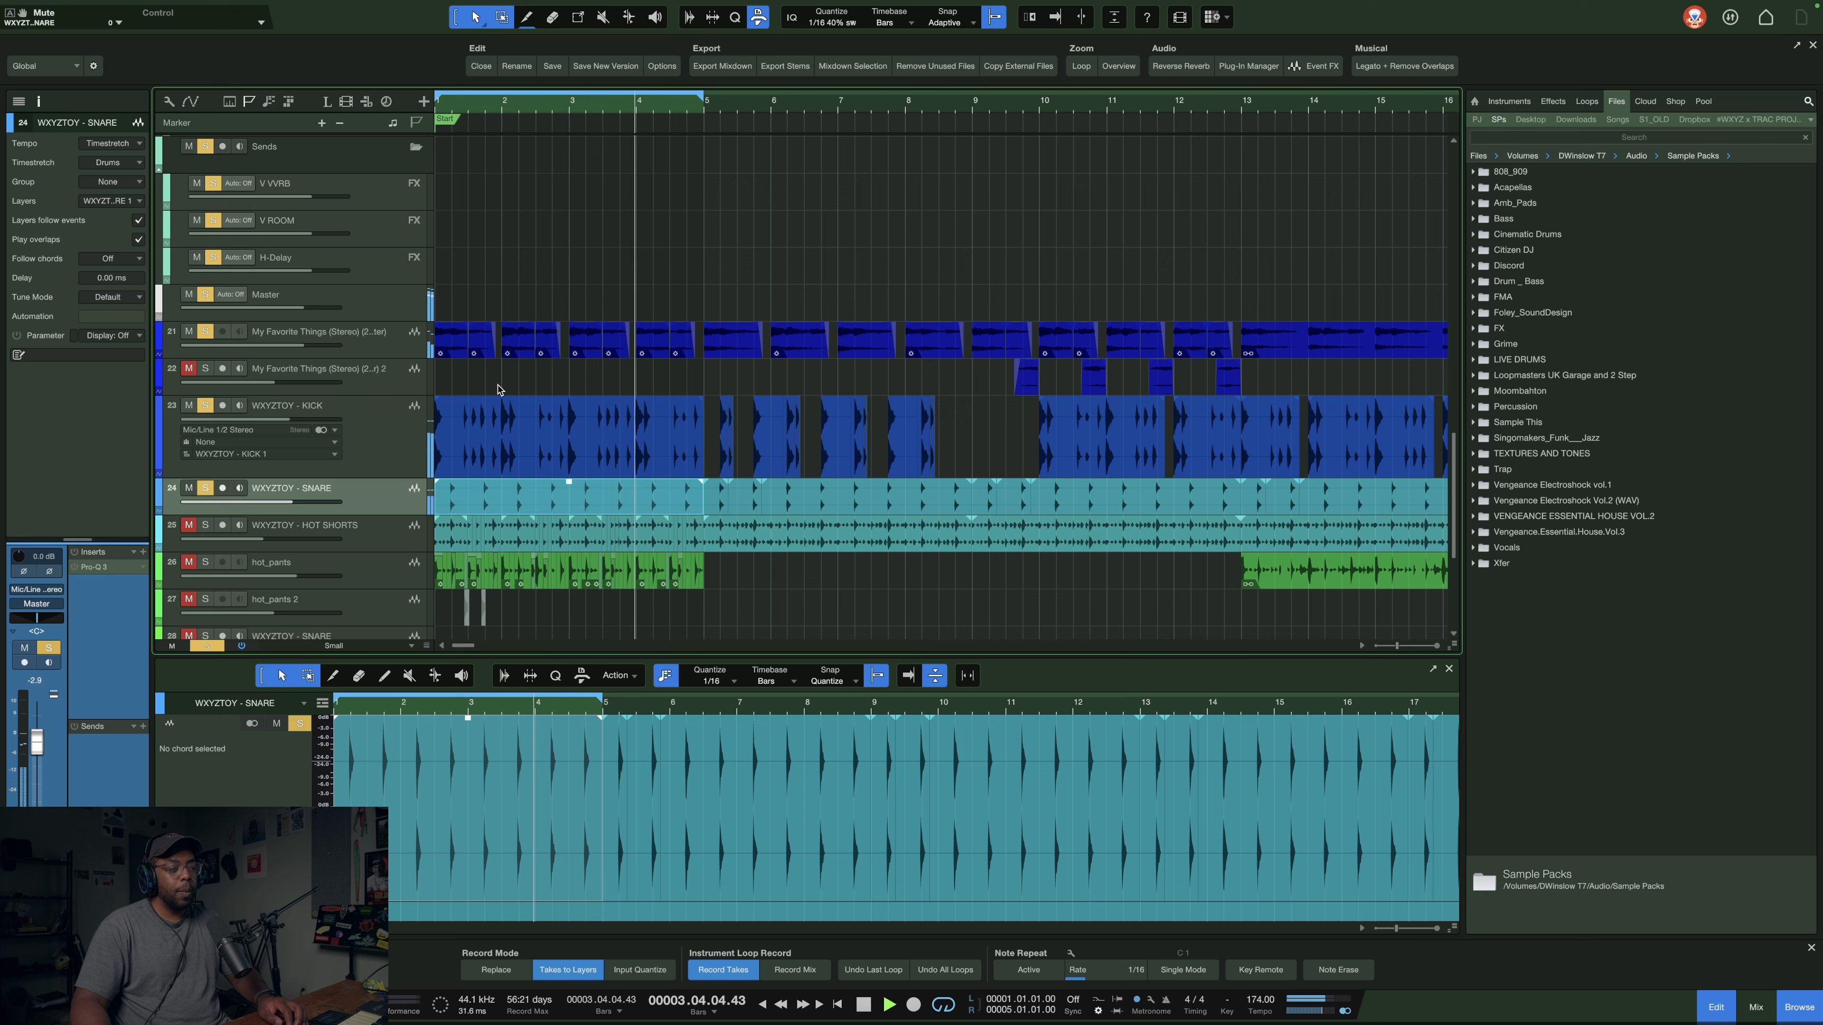
- Stop playback and undo the recent run of edits to the kick, snare and My Favorite Things events
key("space")
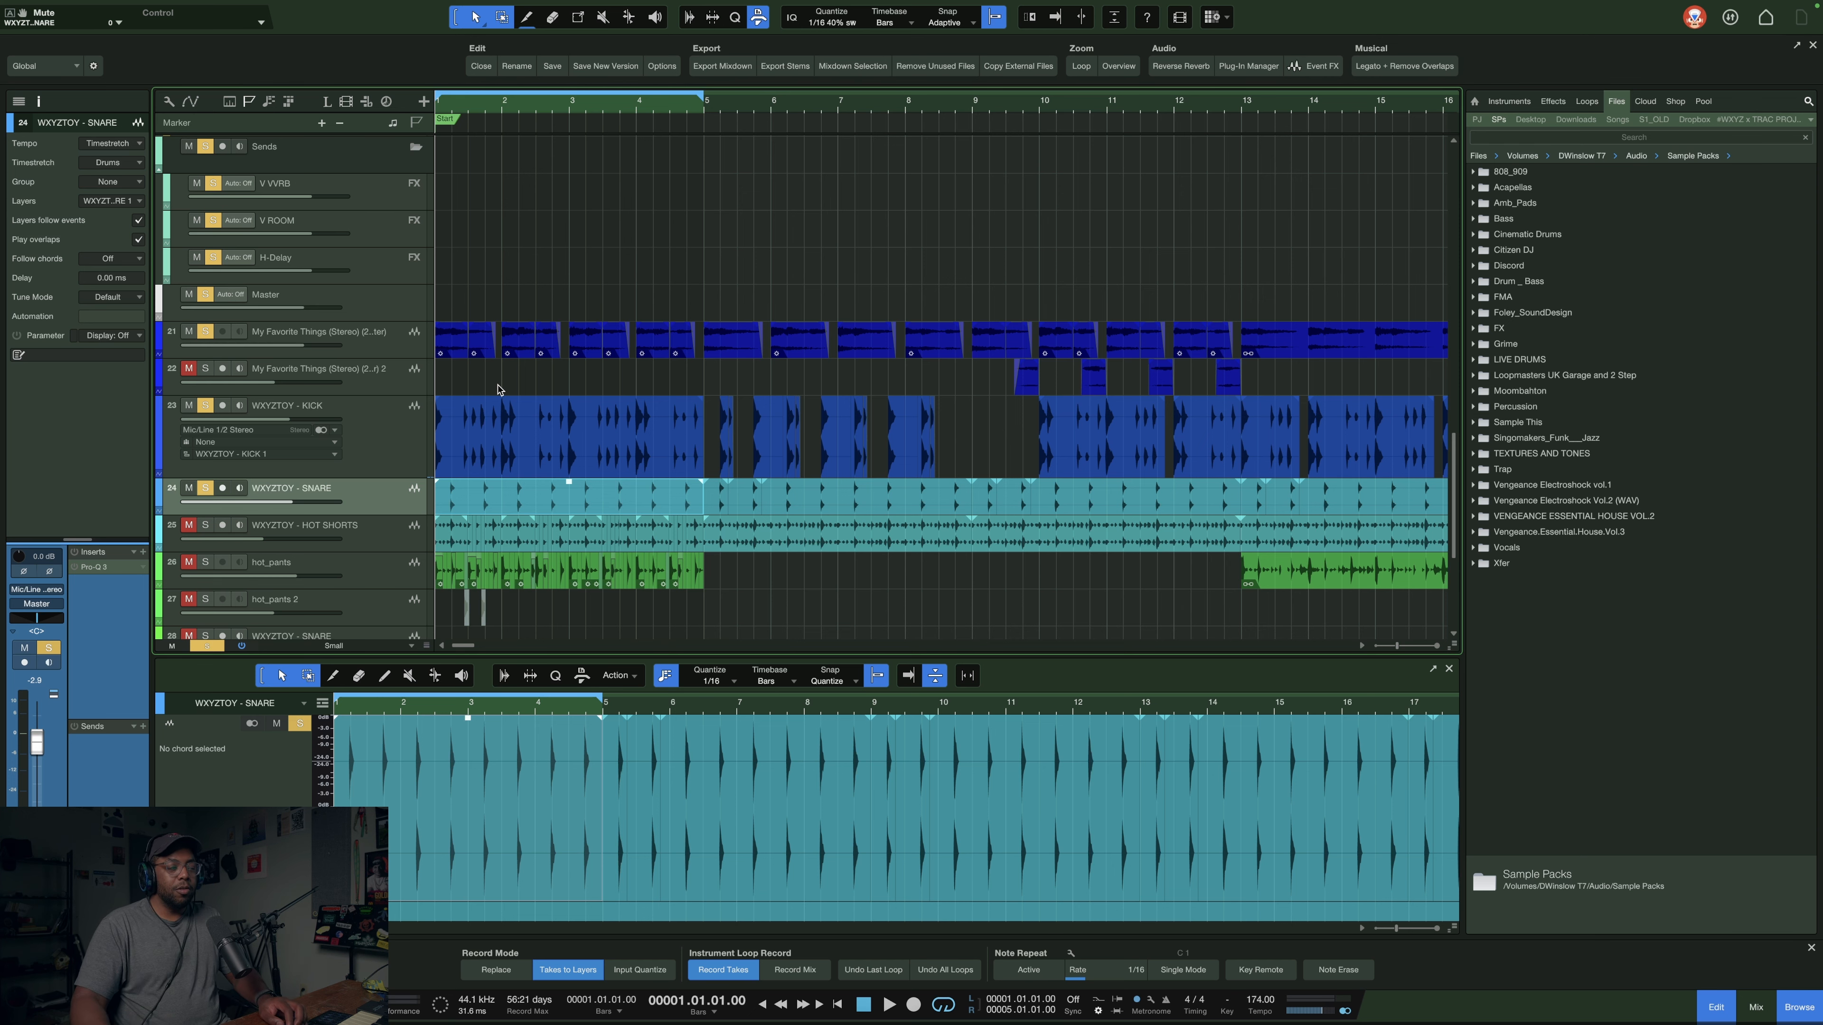
key("e")
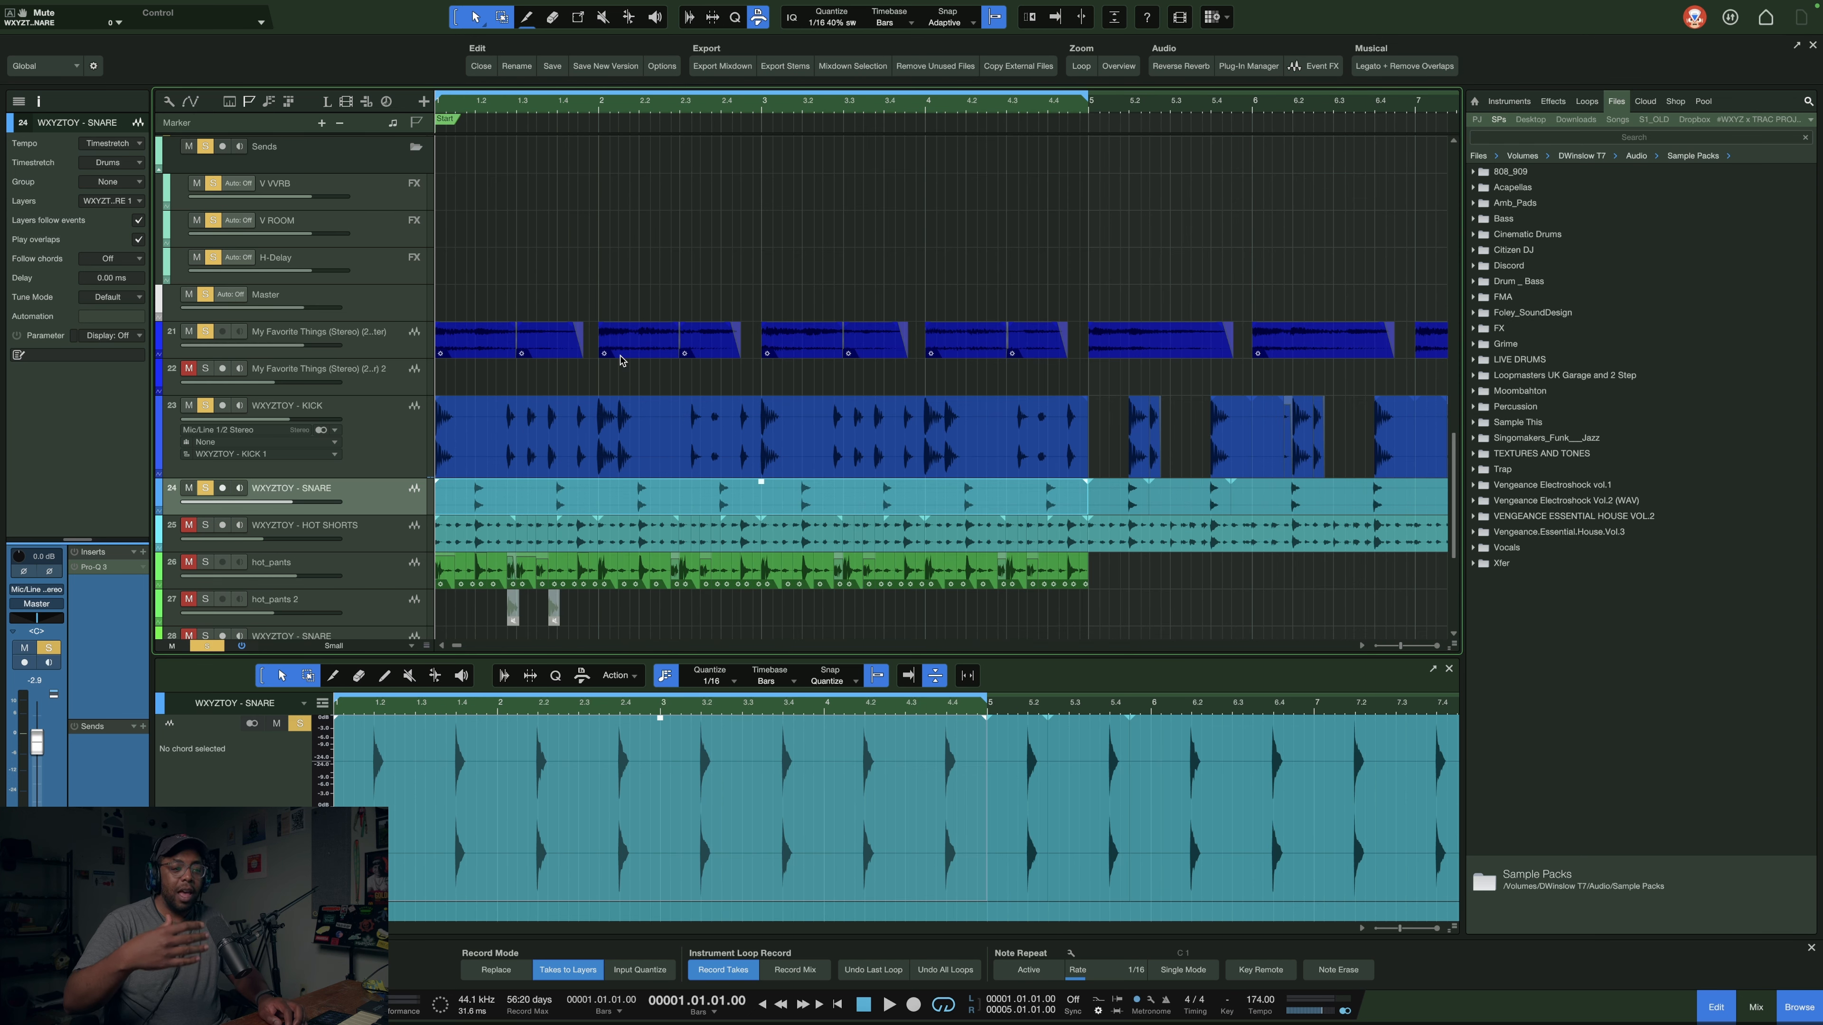
key("super+z")
key("super+z")
key("super+z")
key("super+z")
key("super+z")
key("super+z")
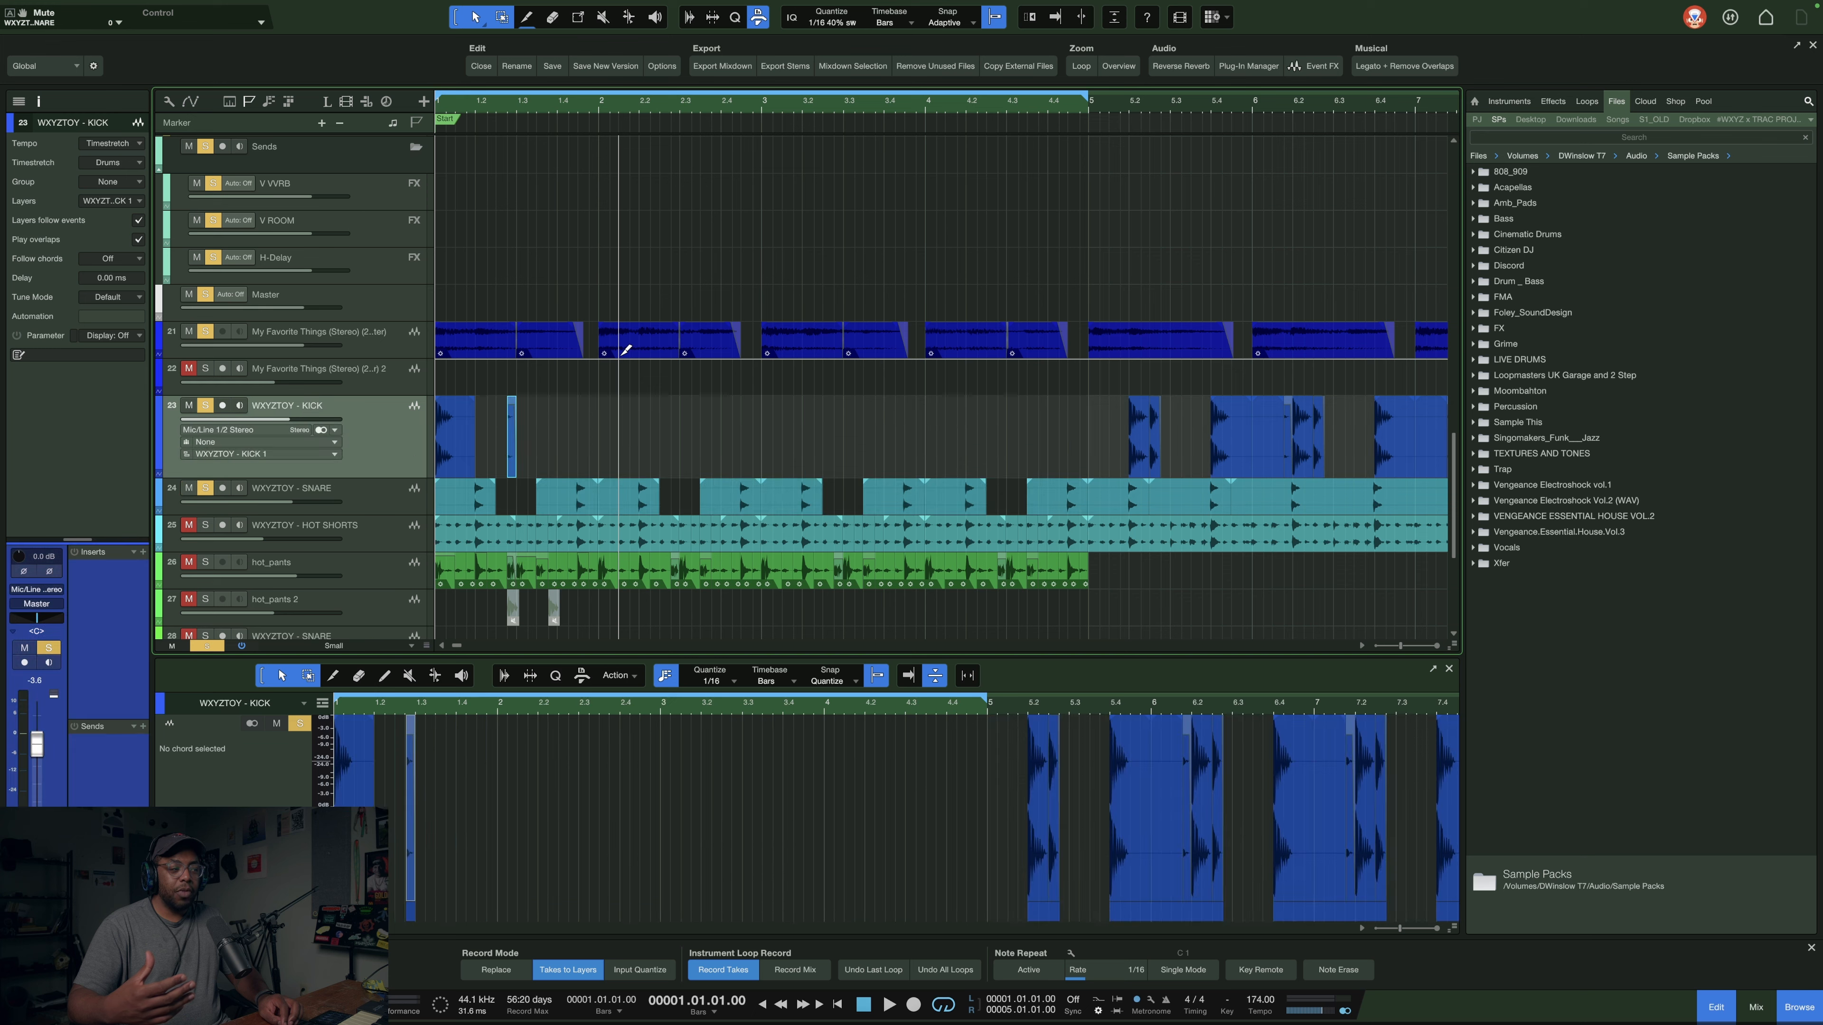
key("super+z")
key("super+z")
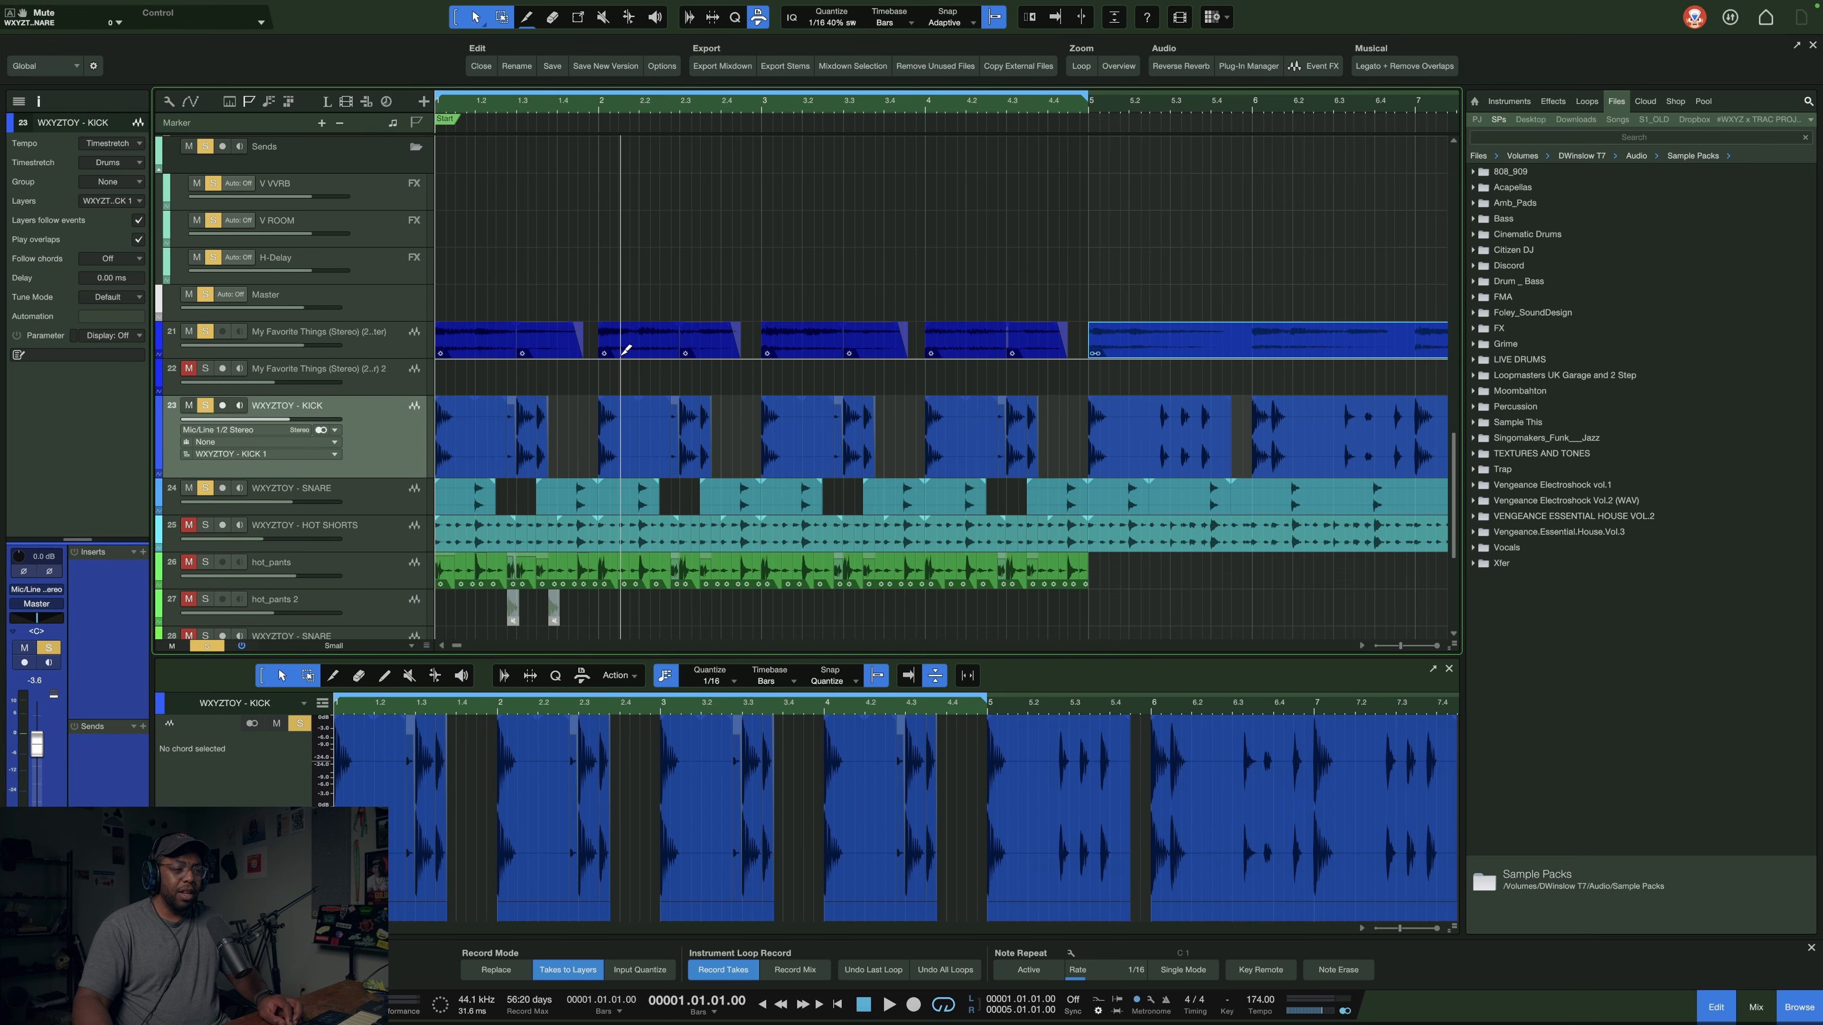
- Turn off solo on the WXYZTOY - SNARE track and play the loop to hear the kick against the sample
left_click(205, 488)
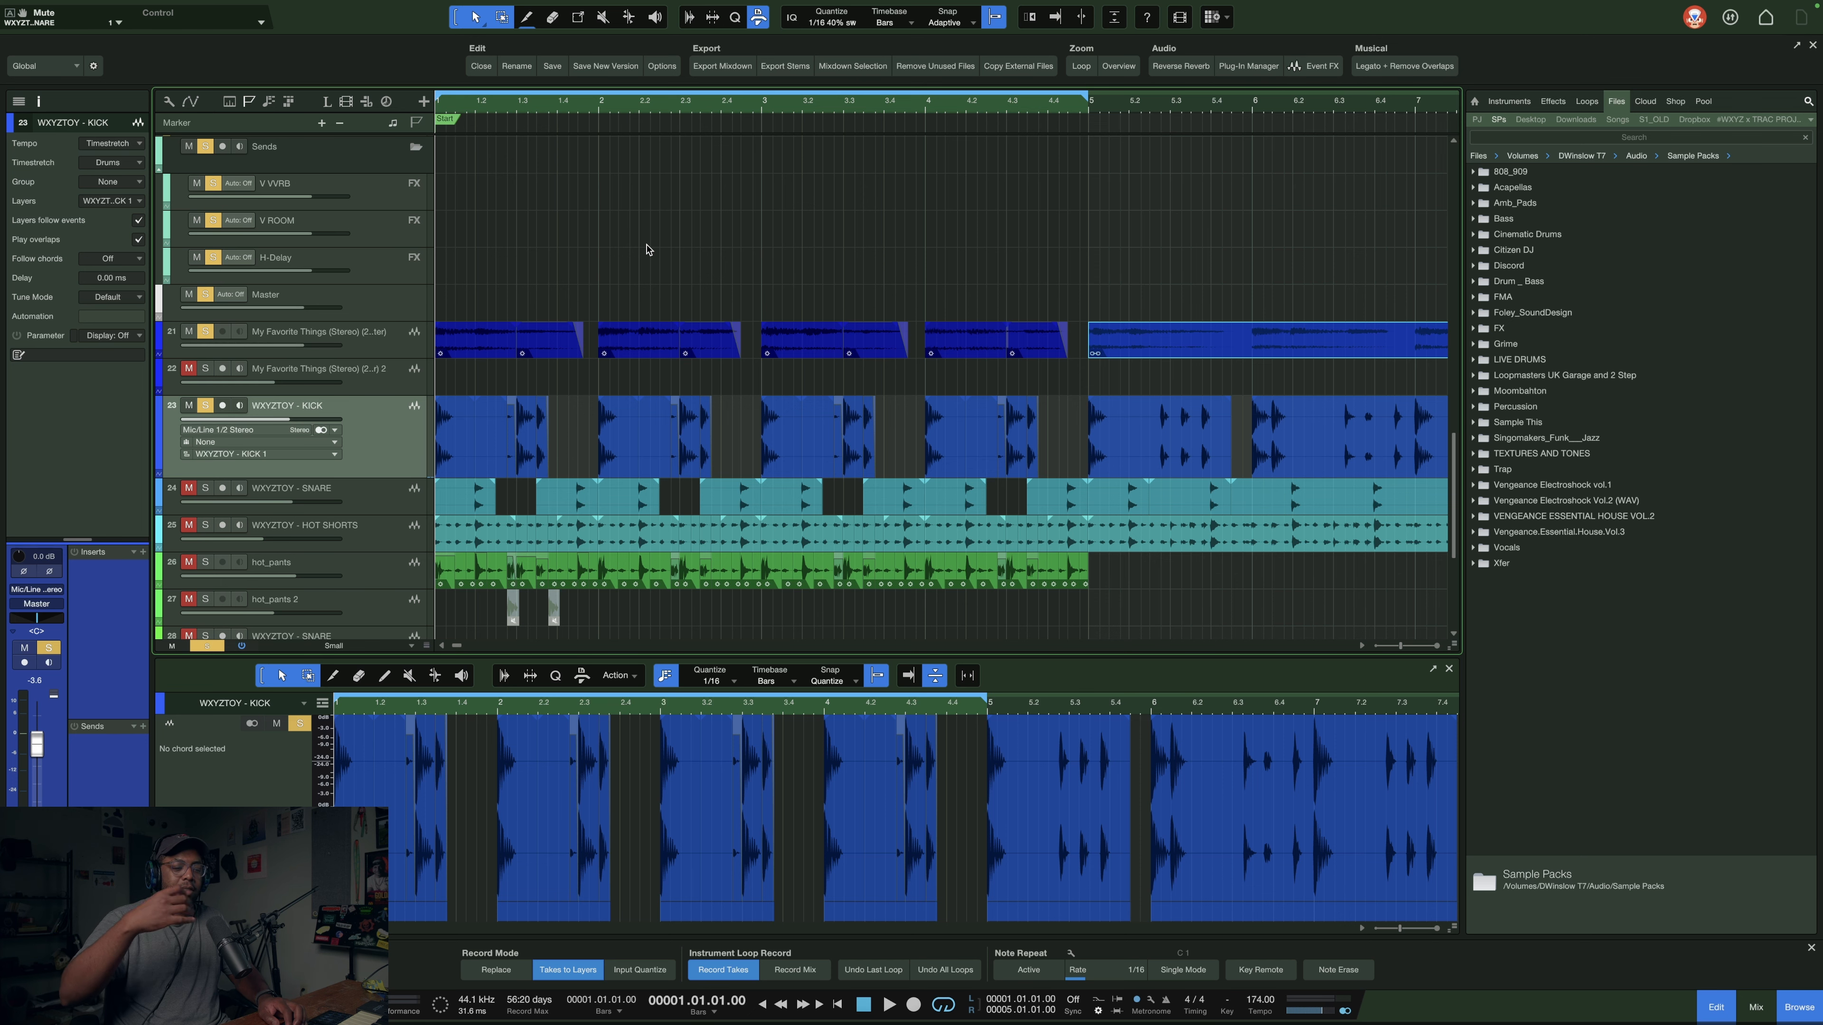
key("space")
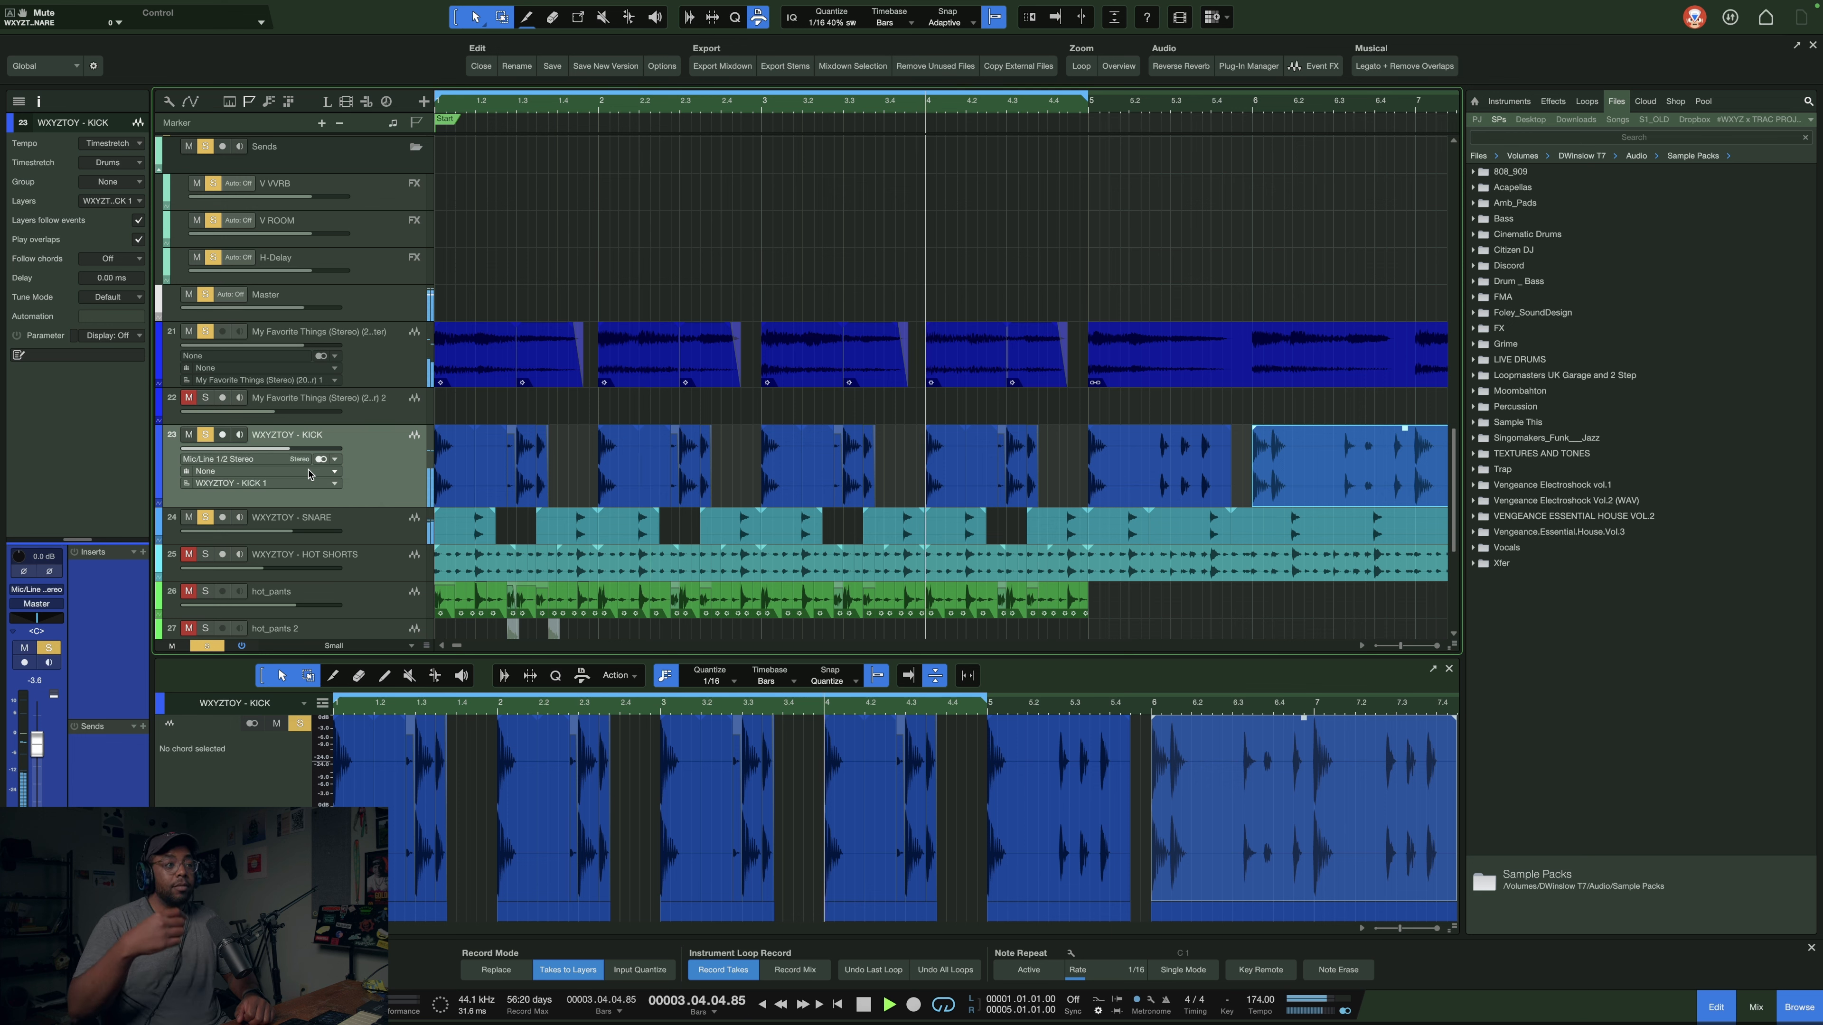
key("space")
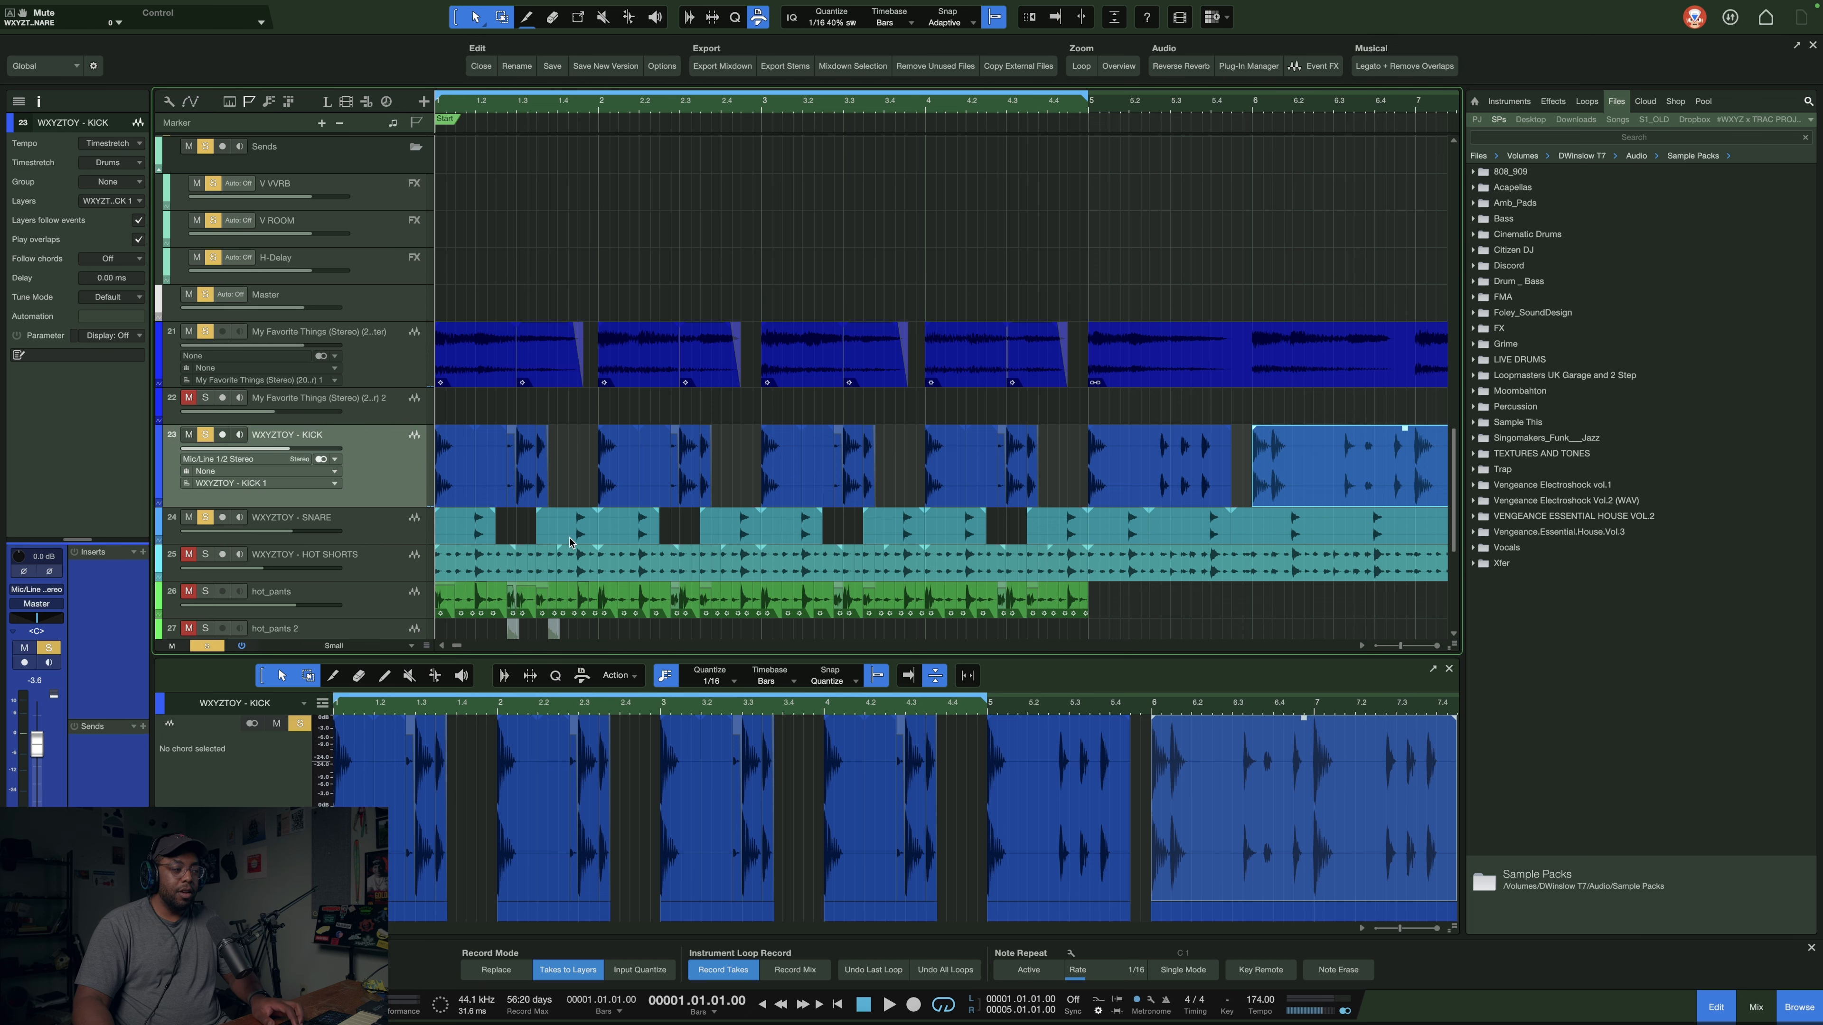
- Audition the second snare event of each bar shifted earlier, and nudge those events back by two steps
left_click(873, 540)
key("space")
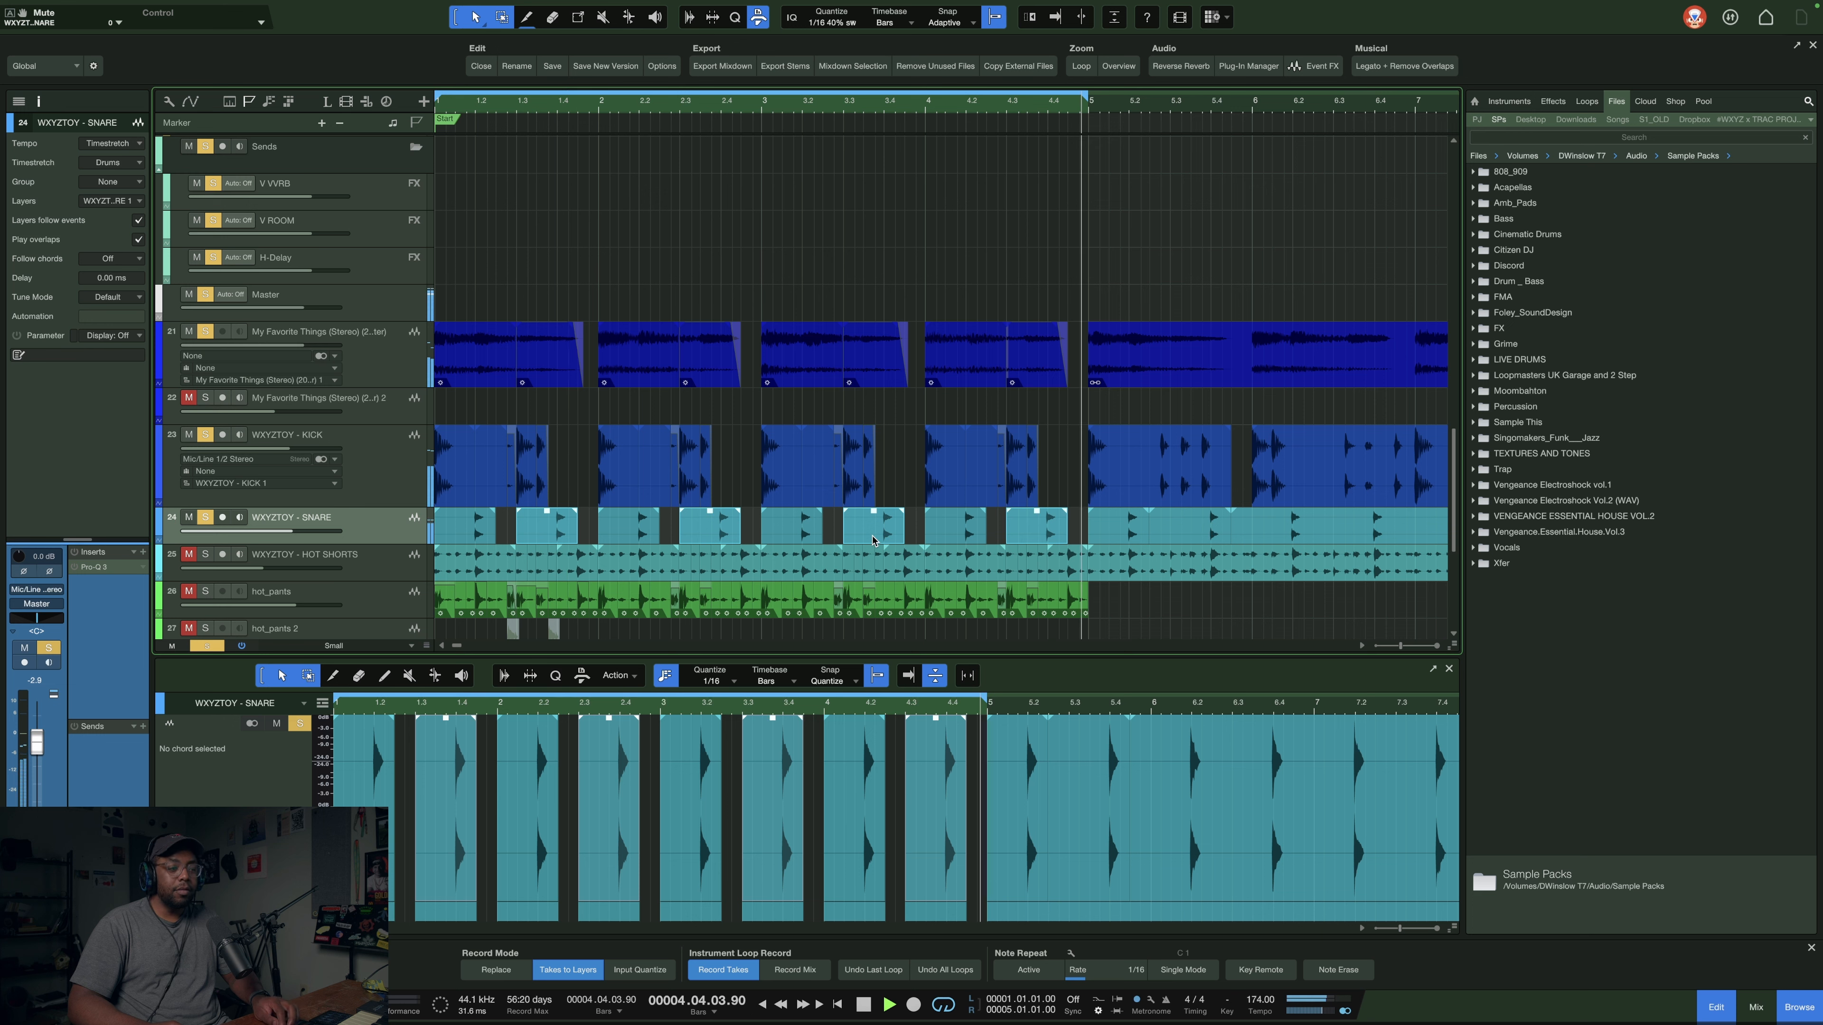
key("space")
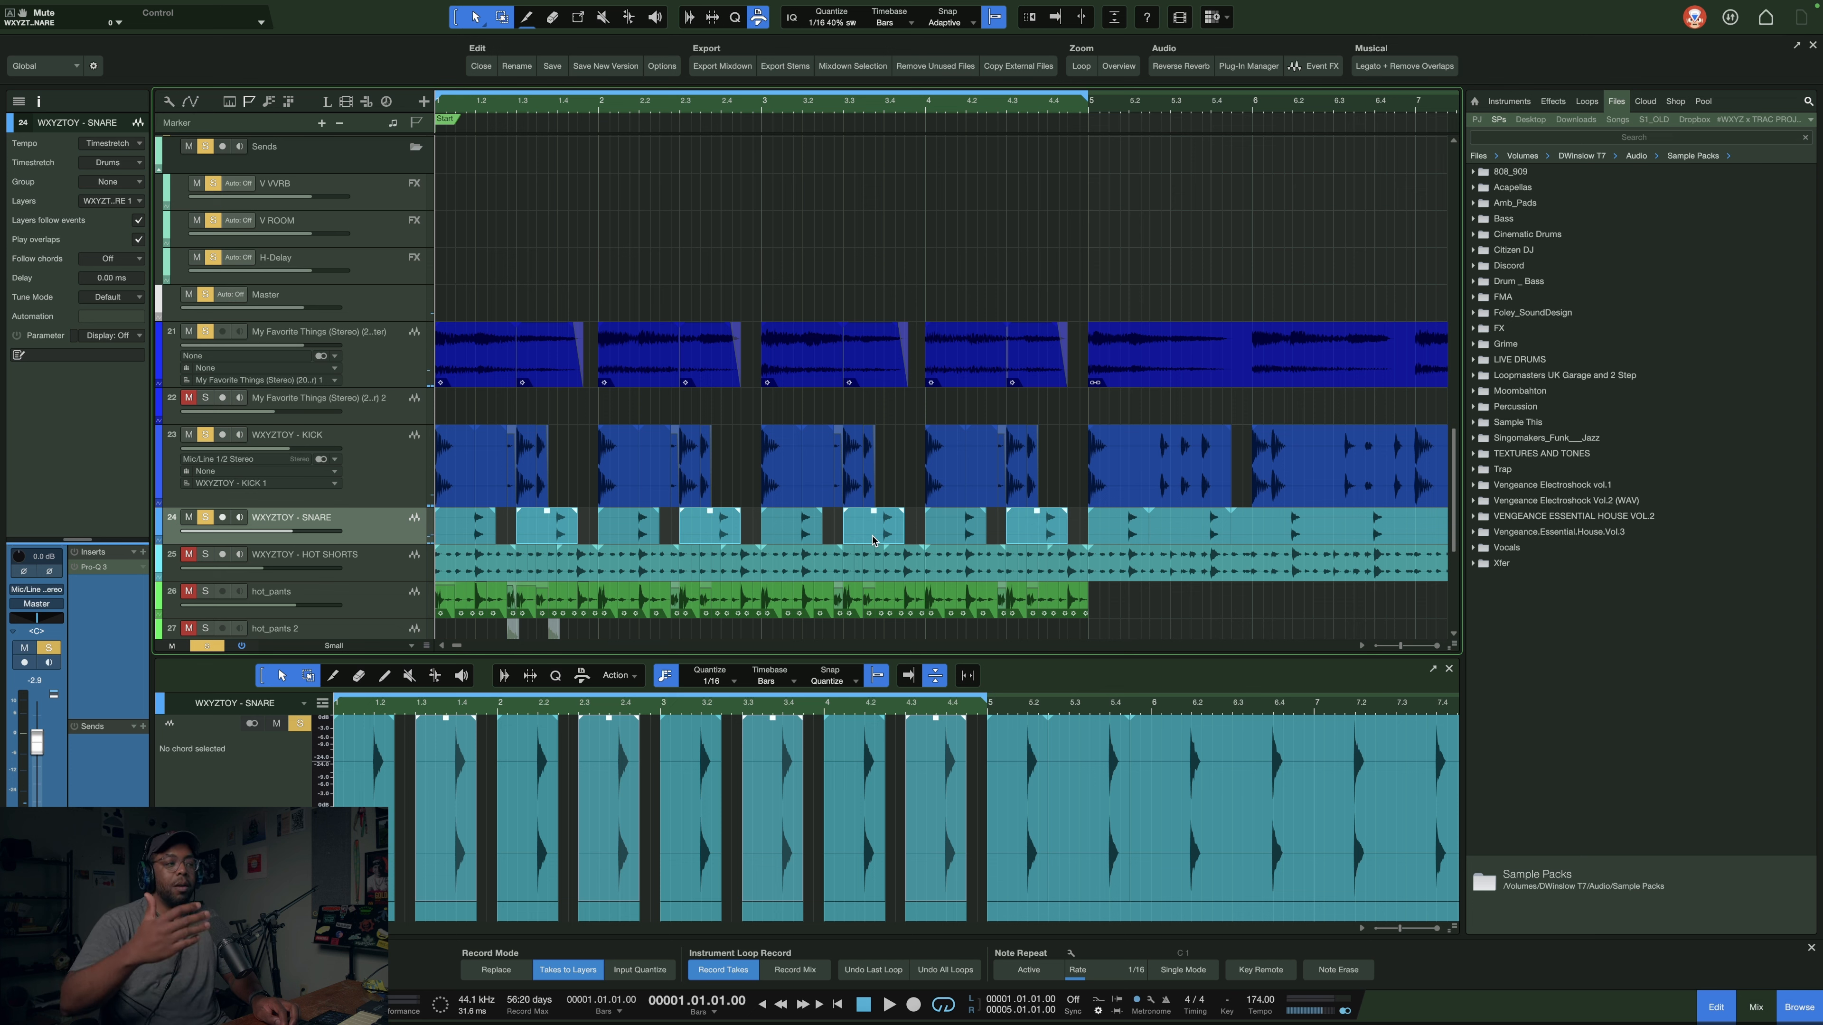
key("alt+Right")
key("alt+Right")
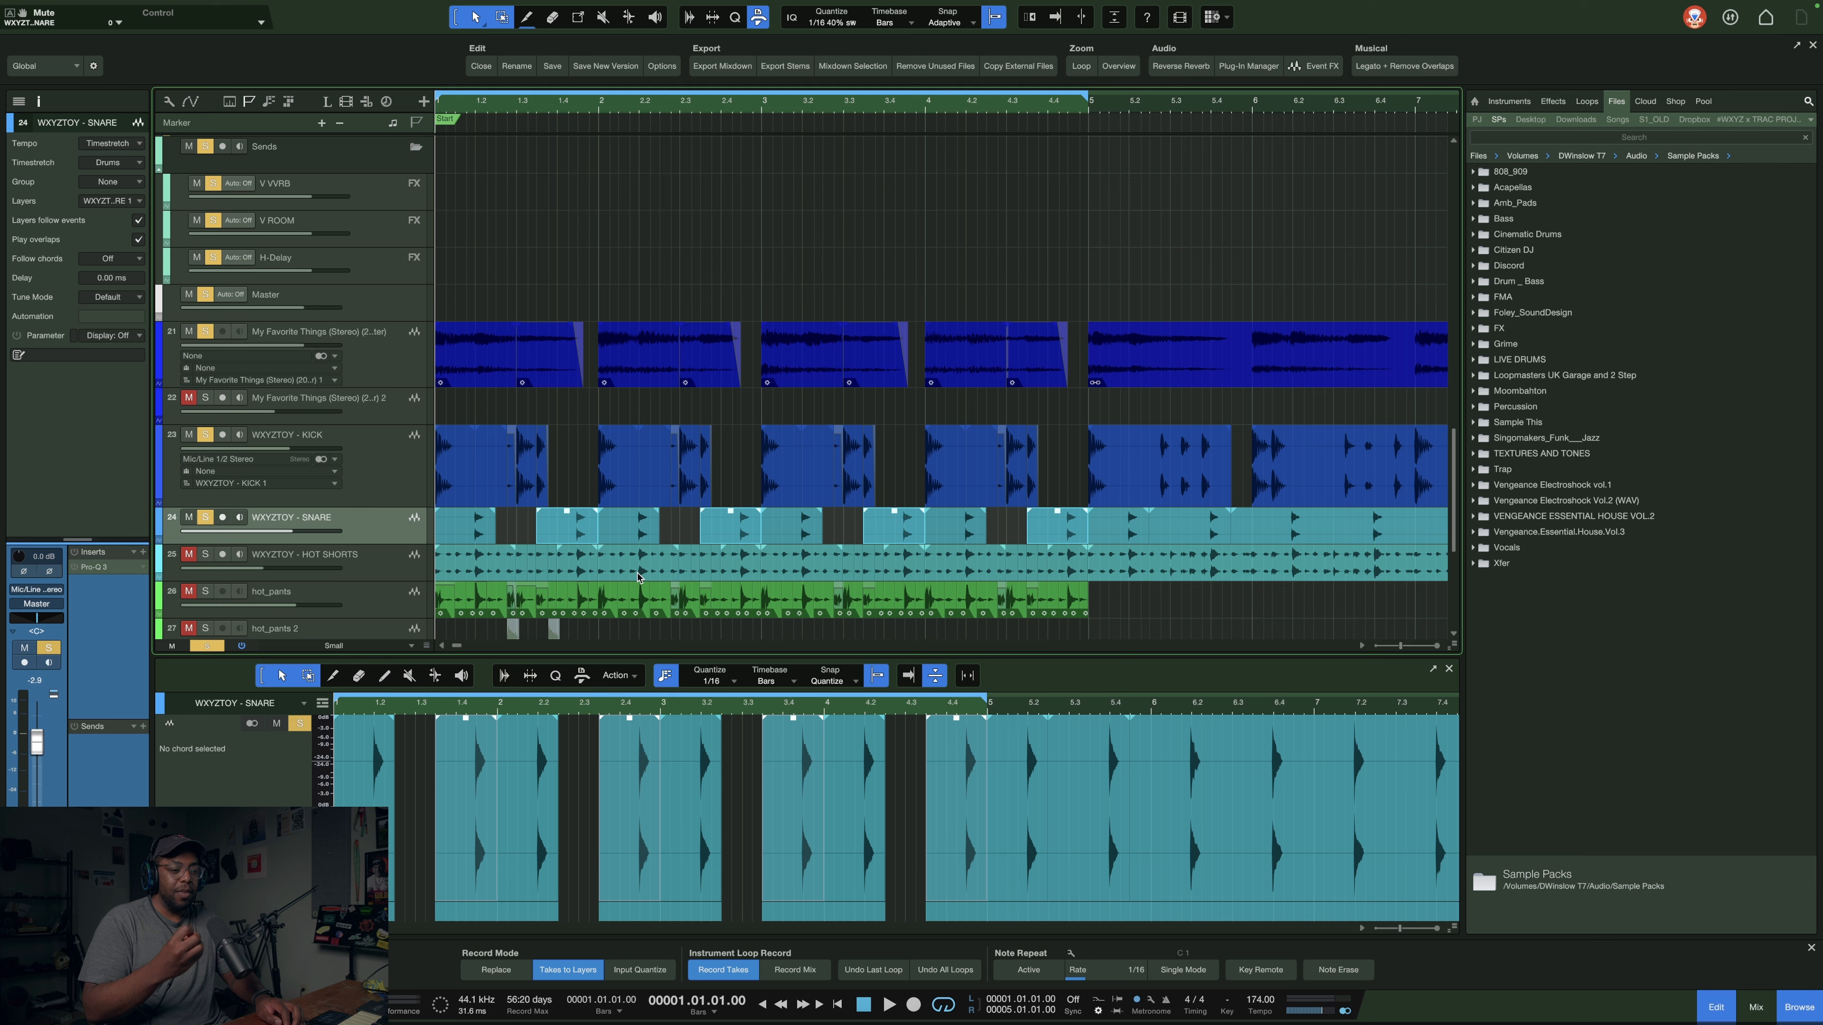
- Solo WXYZTOY - HOT SHORTS and hot_pants, play the loop, and select the hot_pants events from bar 2 through bar 4
left_click(205, 554)
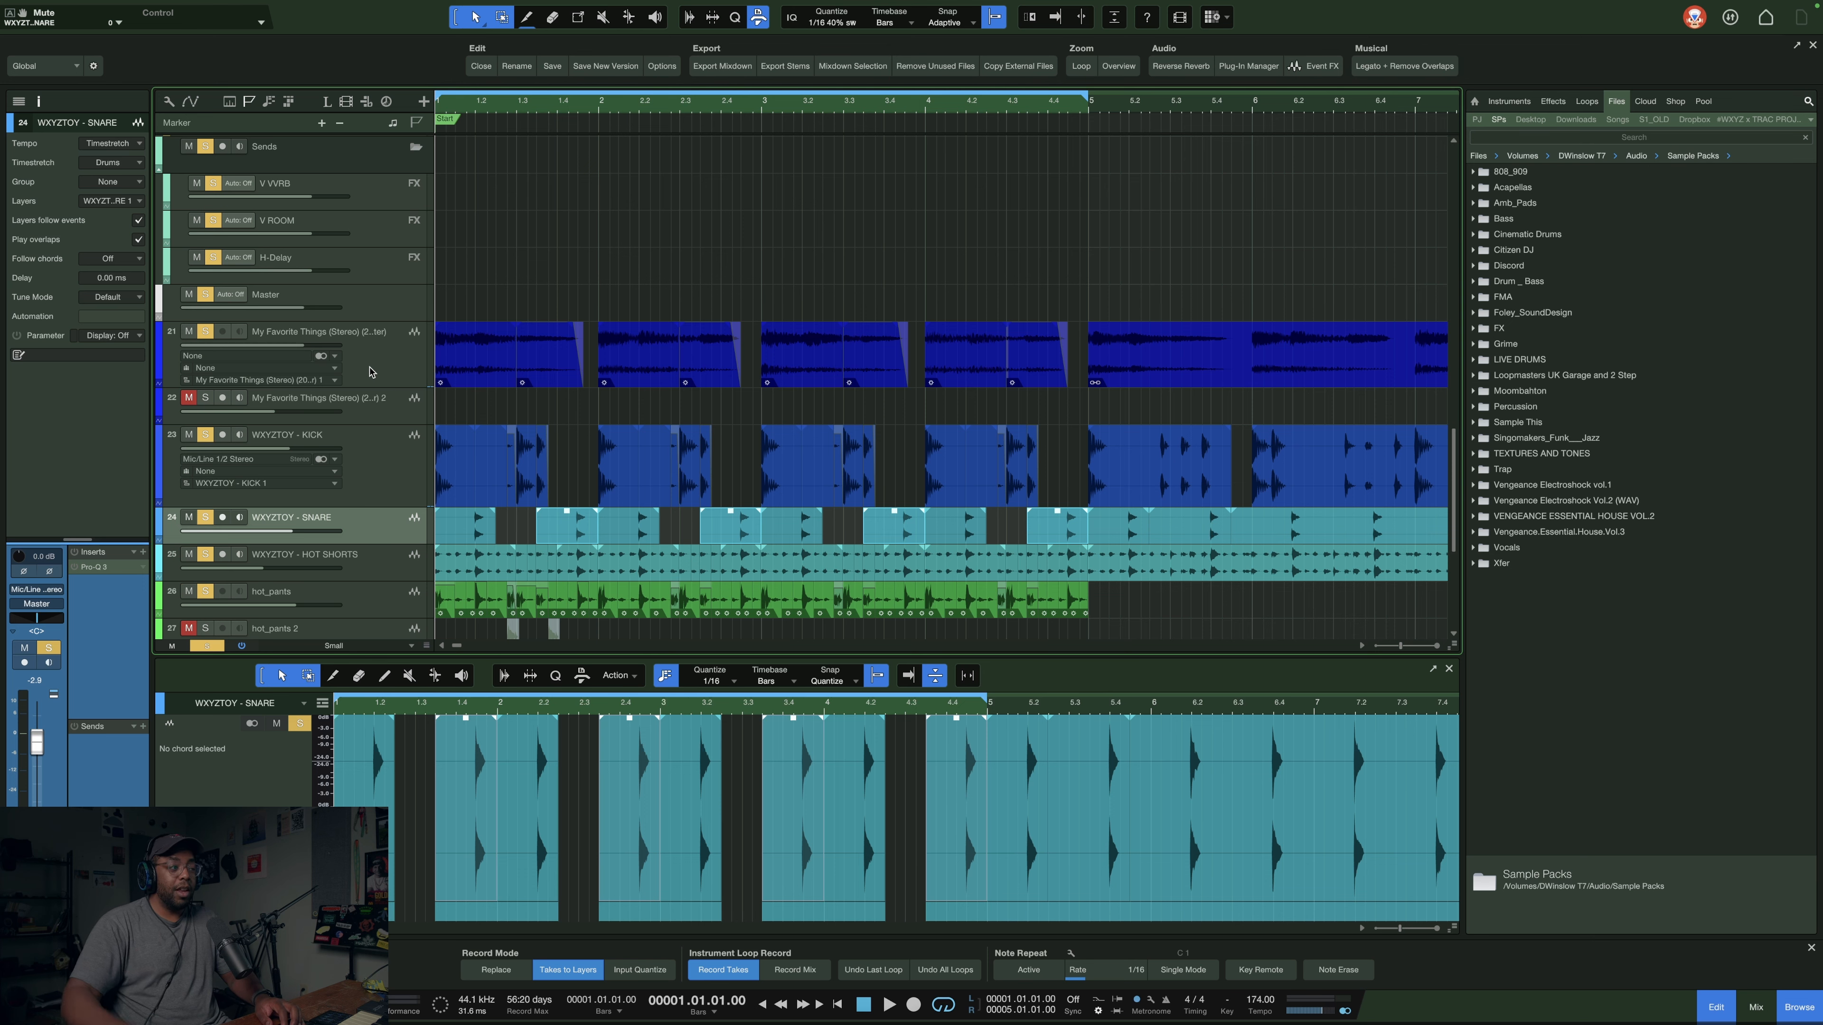
scroll(480, 429, "down", 4)
scroll(480, 428, "up", 2)
key("space")
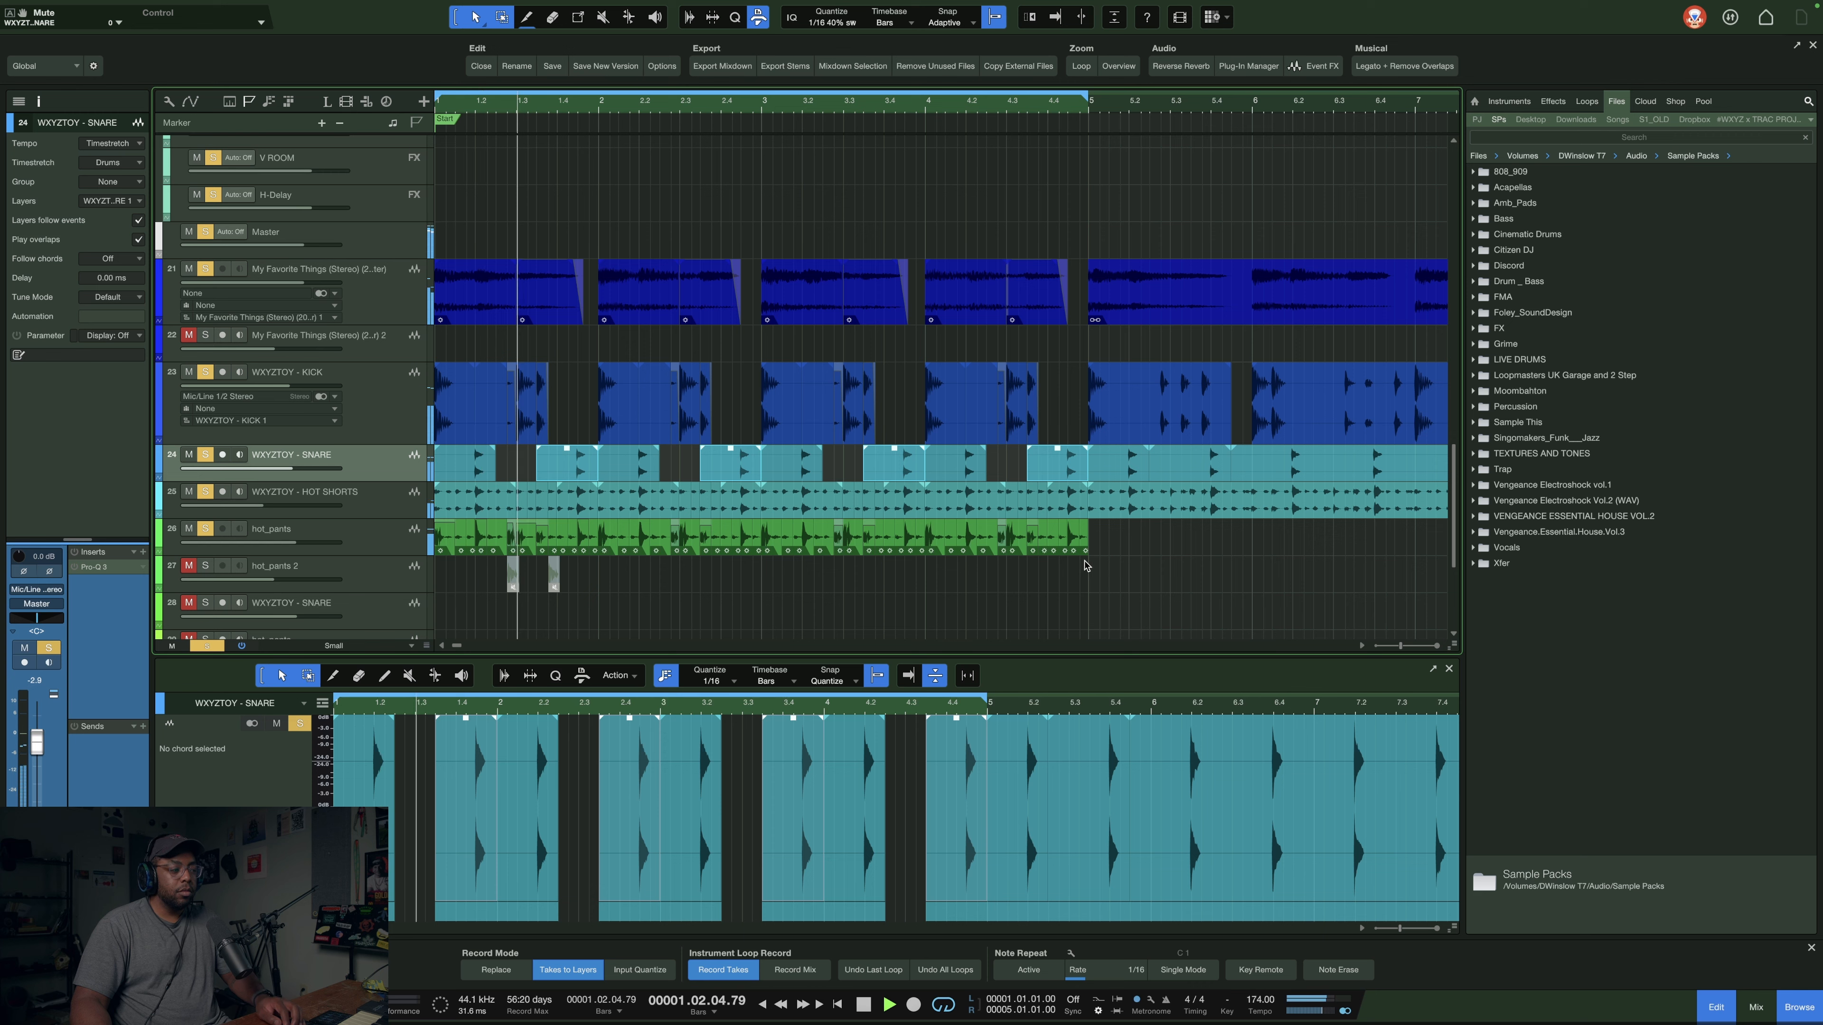
left_click_drag(1111, 553, 610, 549)
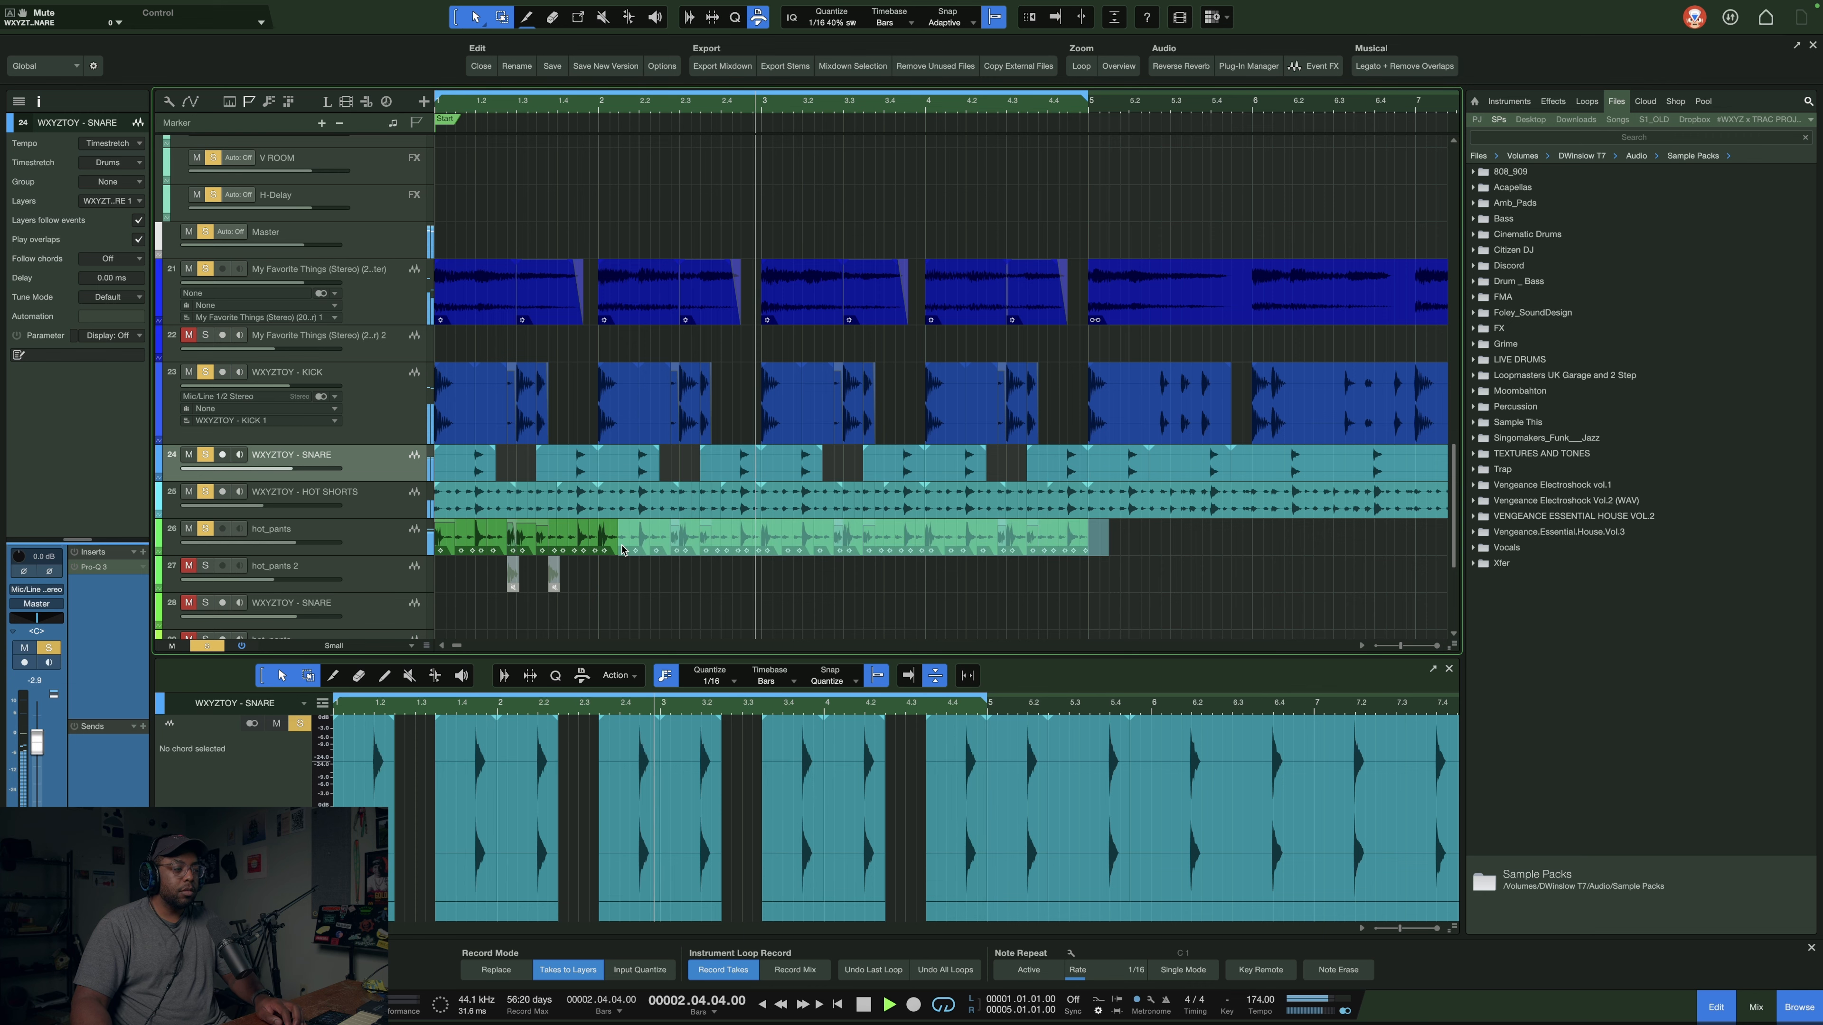
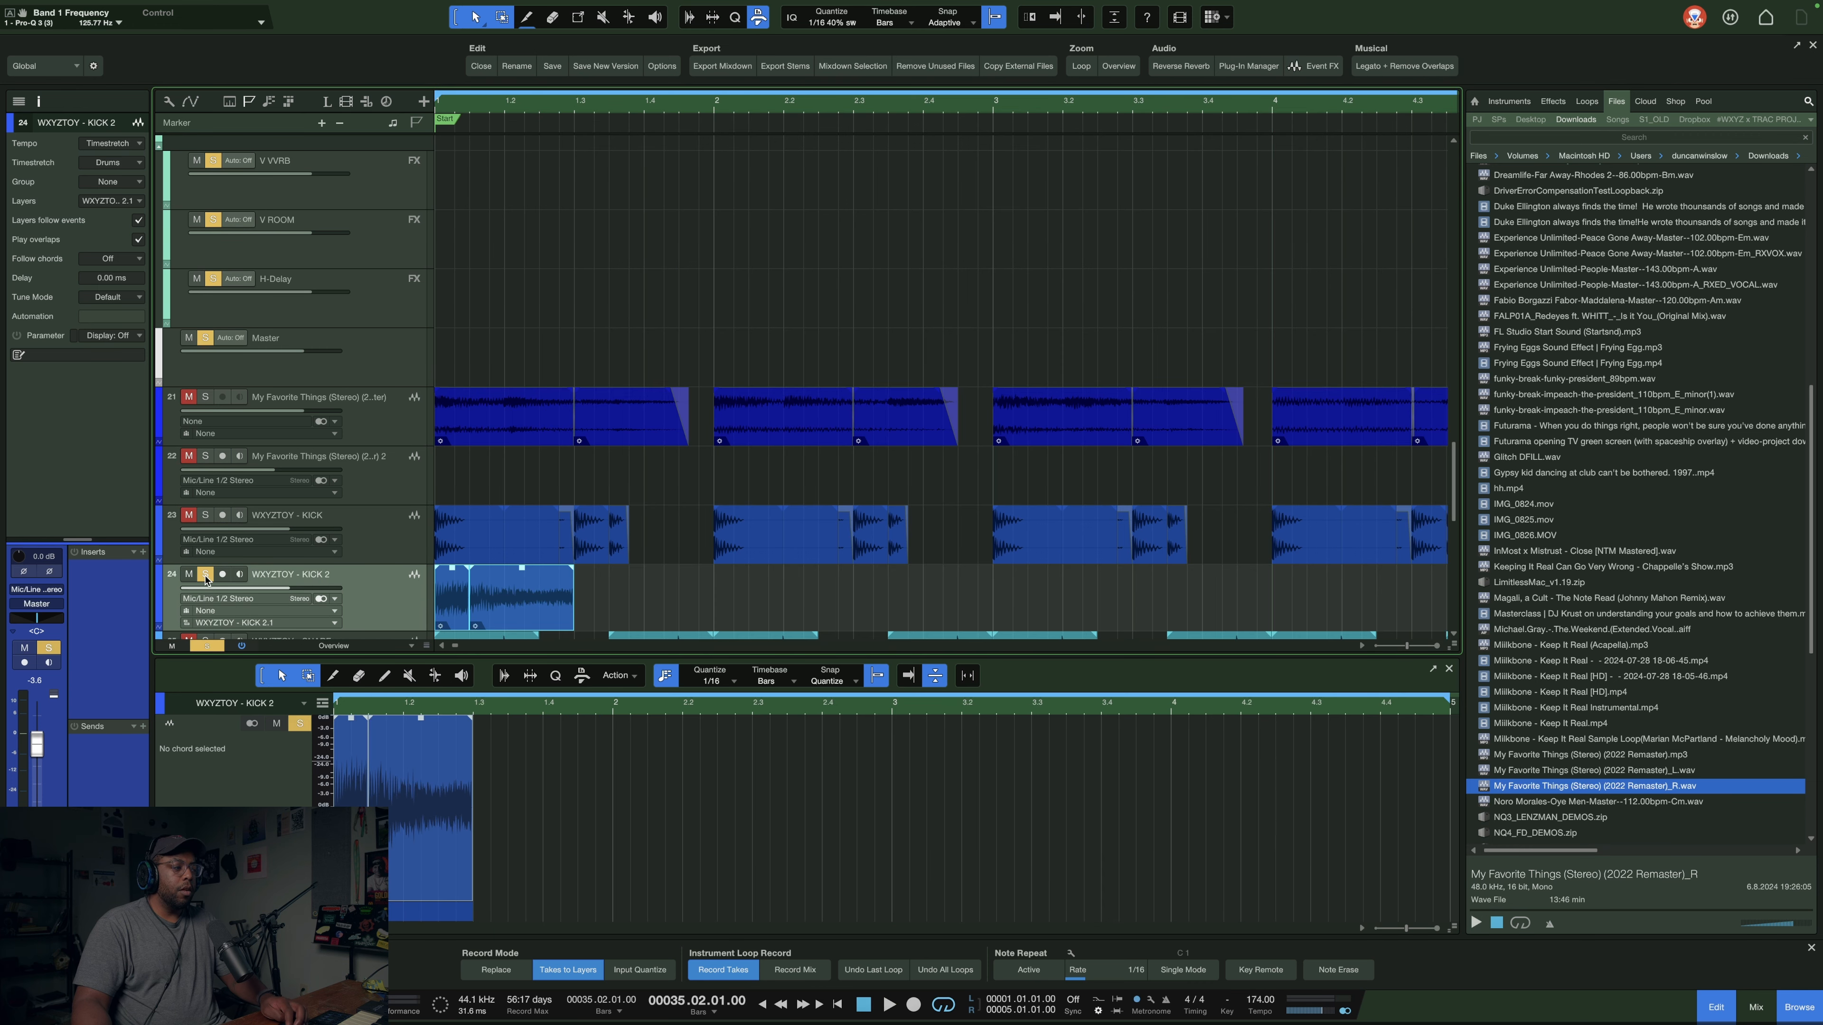
- Move the WXYZTOY - KICK 2 track above WXYZTOY - KICK, trim the end of its last event by about half a beat, and play it
scroll(492, 446, "down", 4)
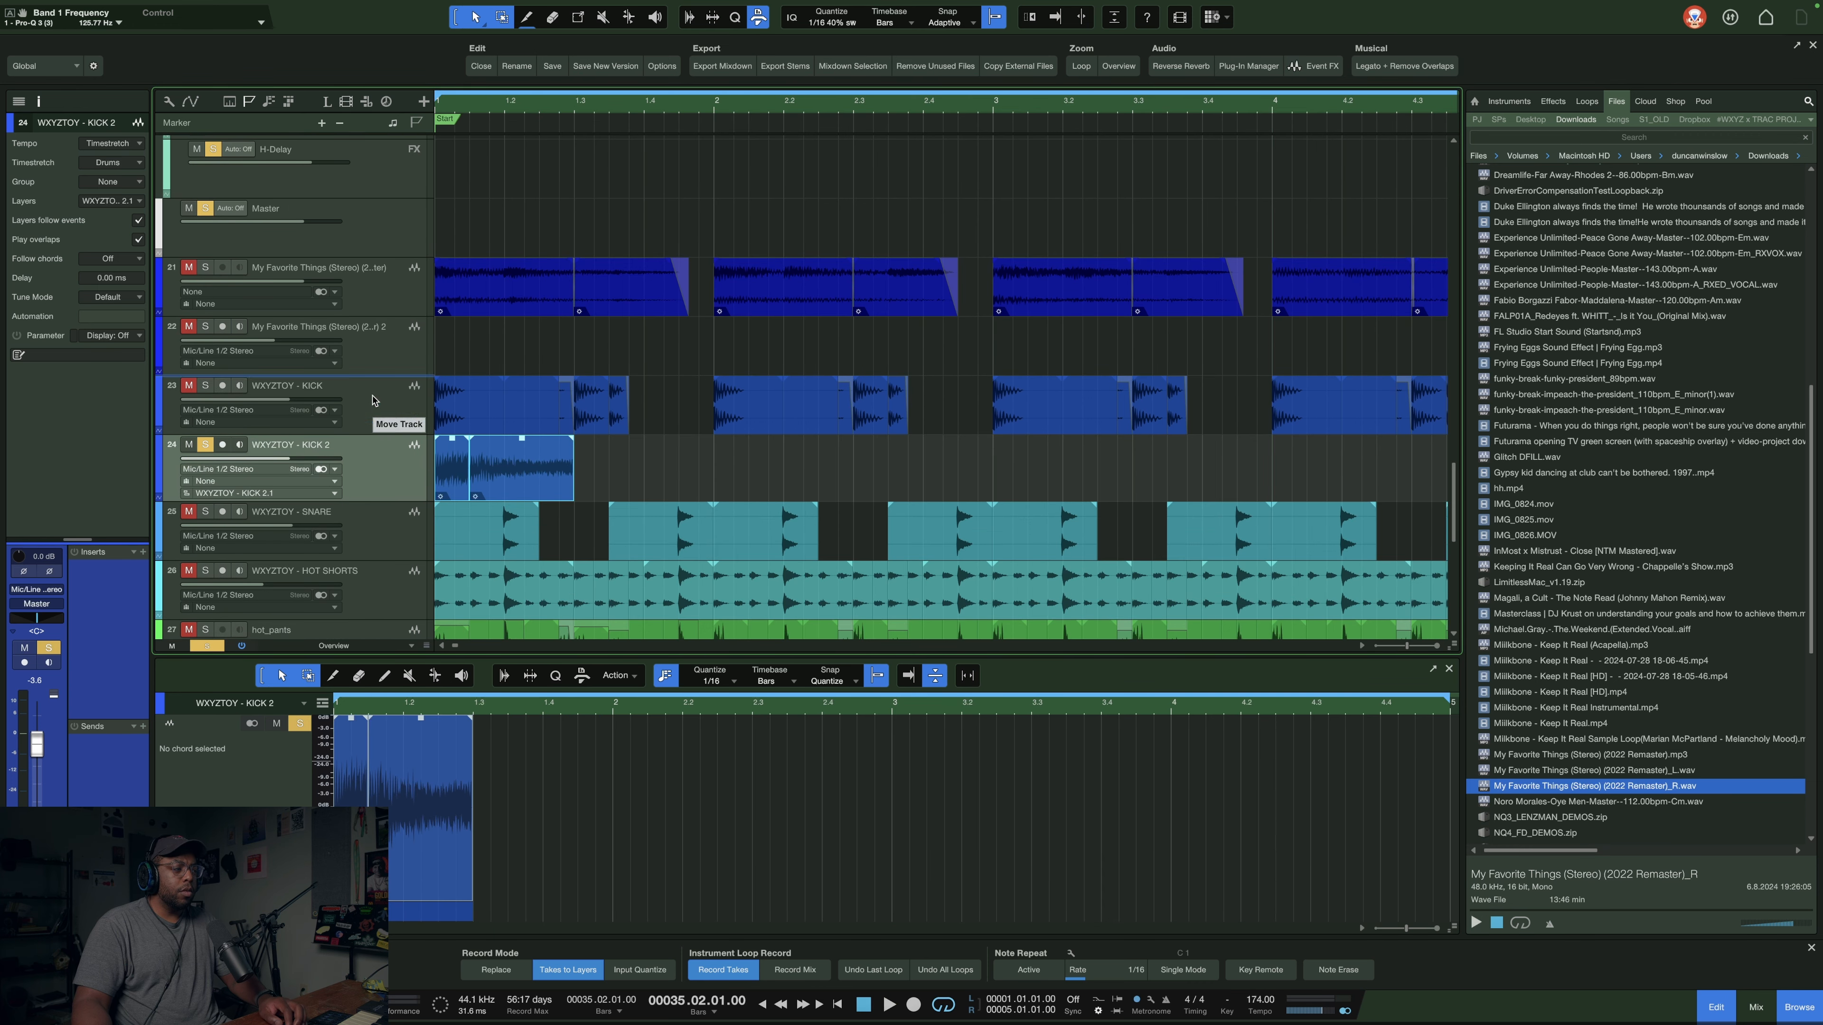
left_click_drag(371, 413, 372, 395)
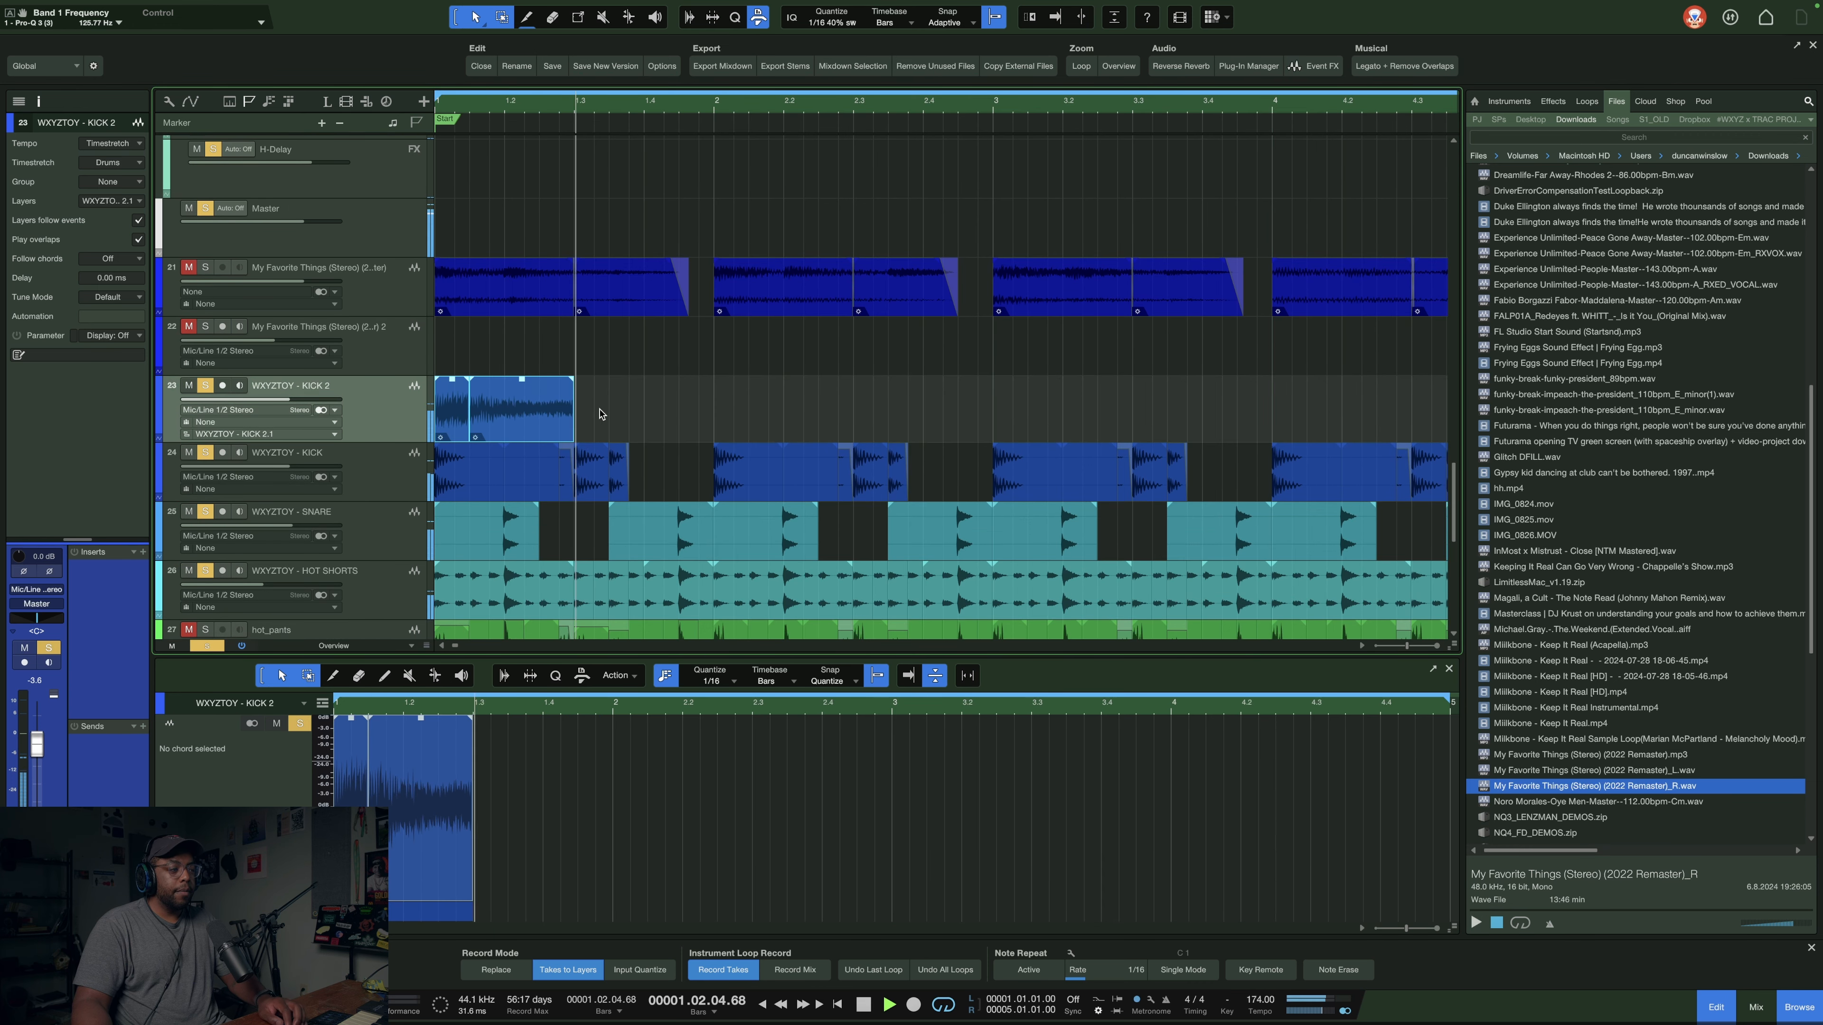
left_click_drag(574, 413, 538, 405)
key("space")
key("space")
key("space")
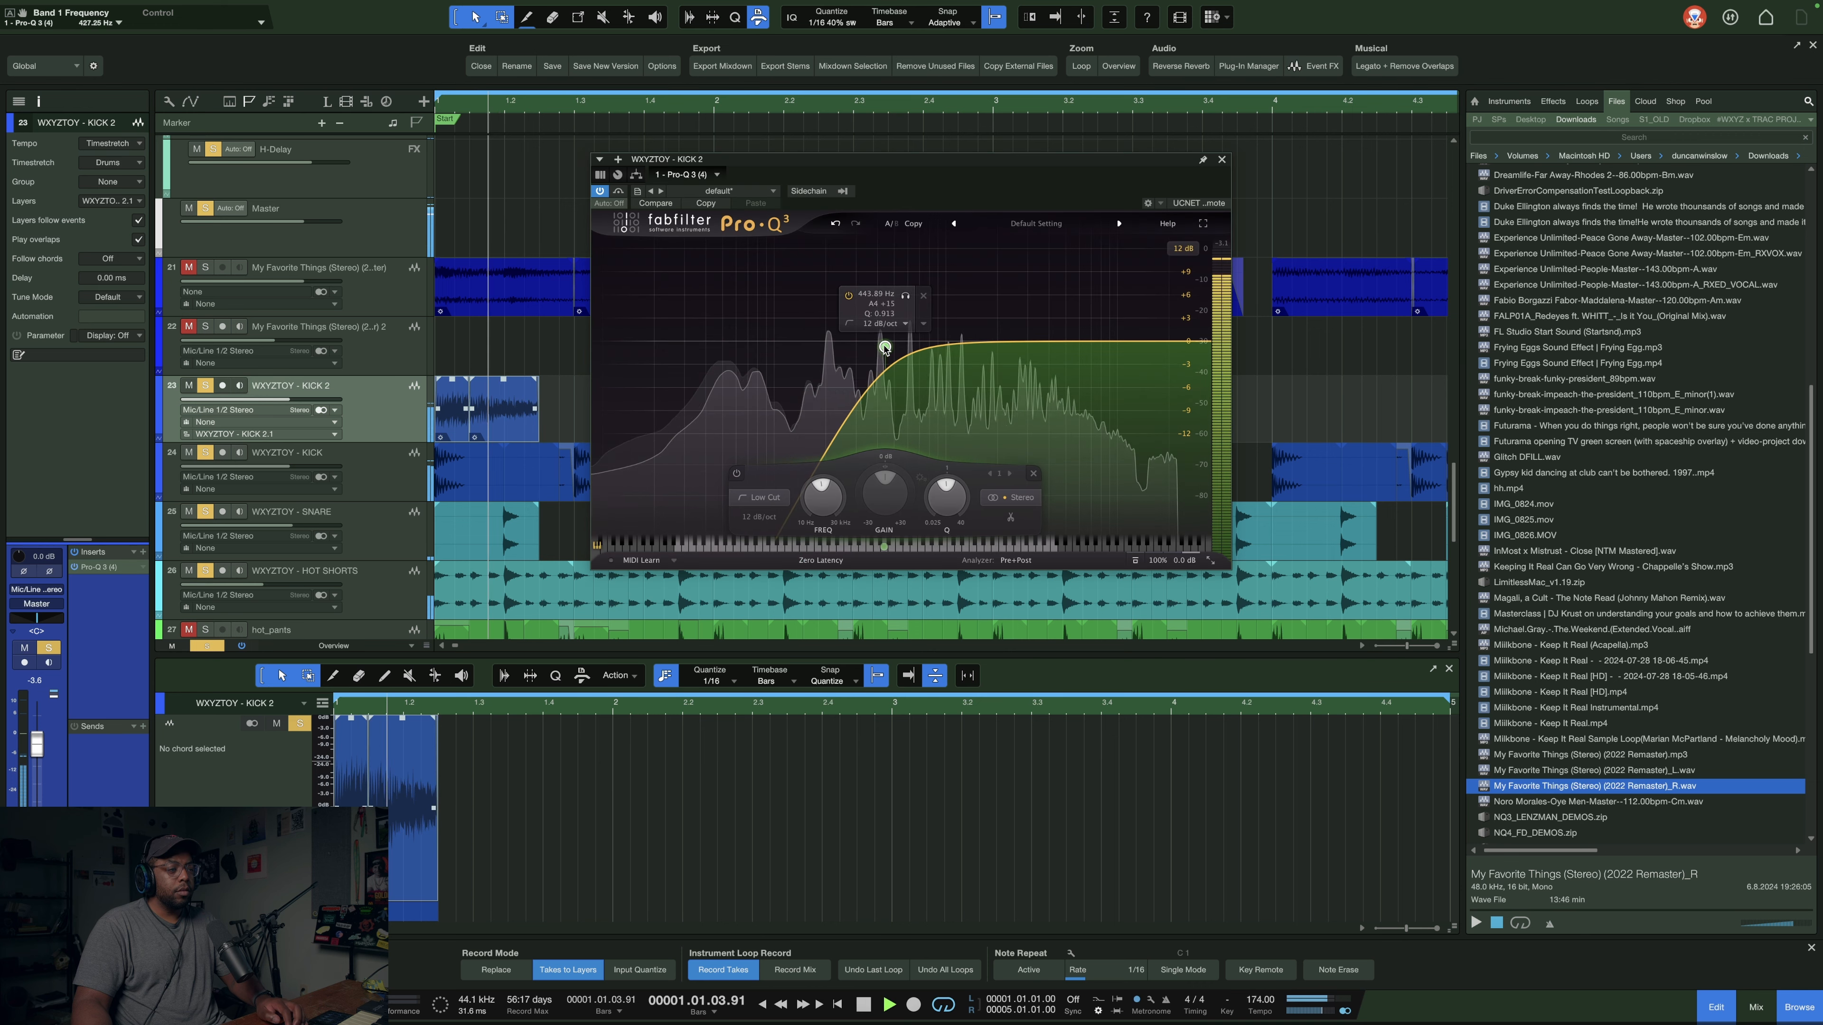
- Lower the Pro-Q 3 low-cut frequency on WXYZTOY - KICK 2 to about 188 Hz, play the loop, and close the equalizer
key("space")
left_click_drag(883, 345, 820, 345)
key("space")
left_click(1222, 159)
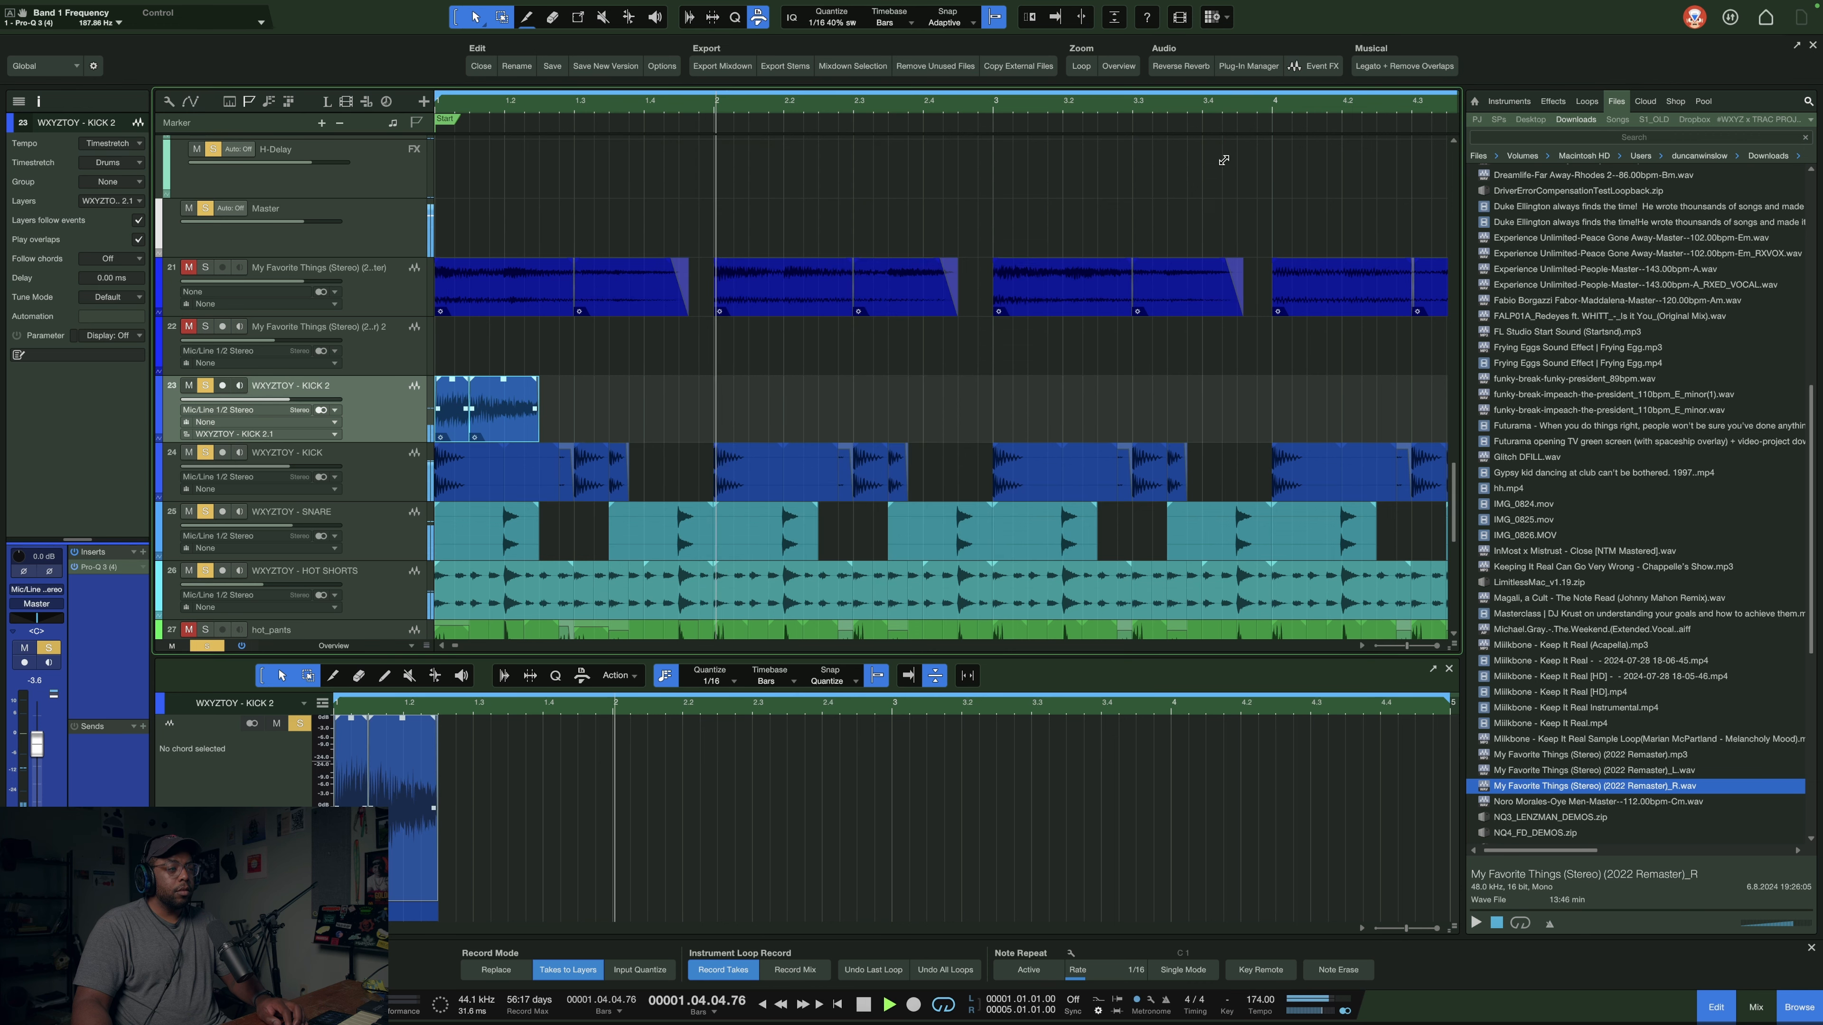
key("space")
- Insert the H-Delay Stereo plug-in on WXYZTOY - KICK 2 and play the loop with the delay
left_click(143, 552)
type("h-de")
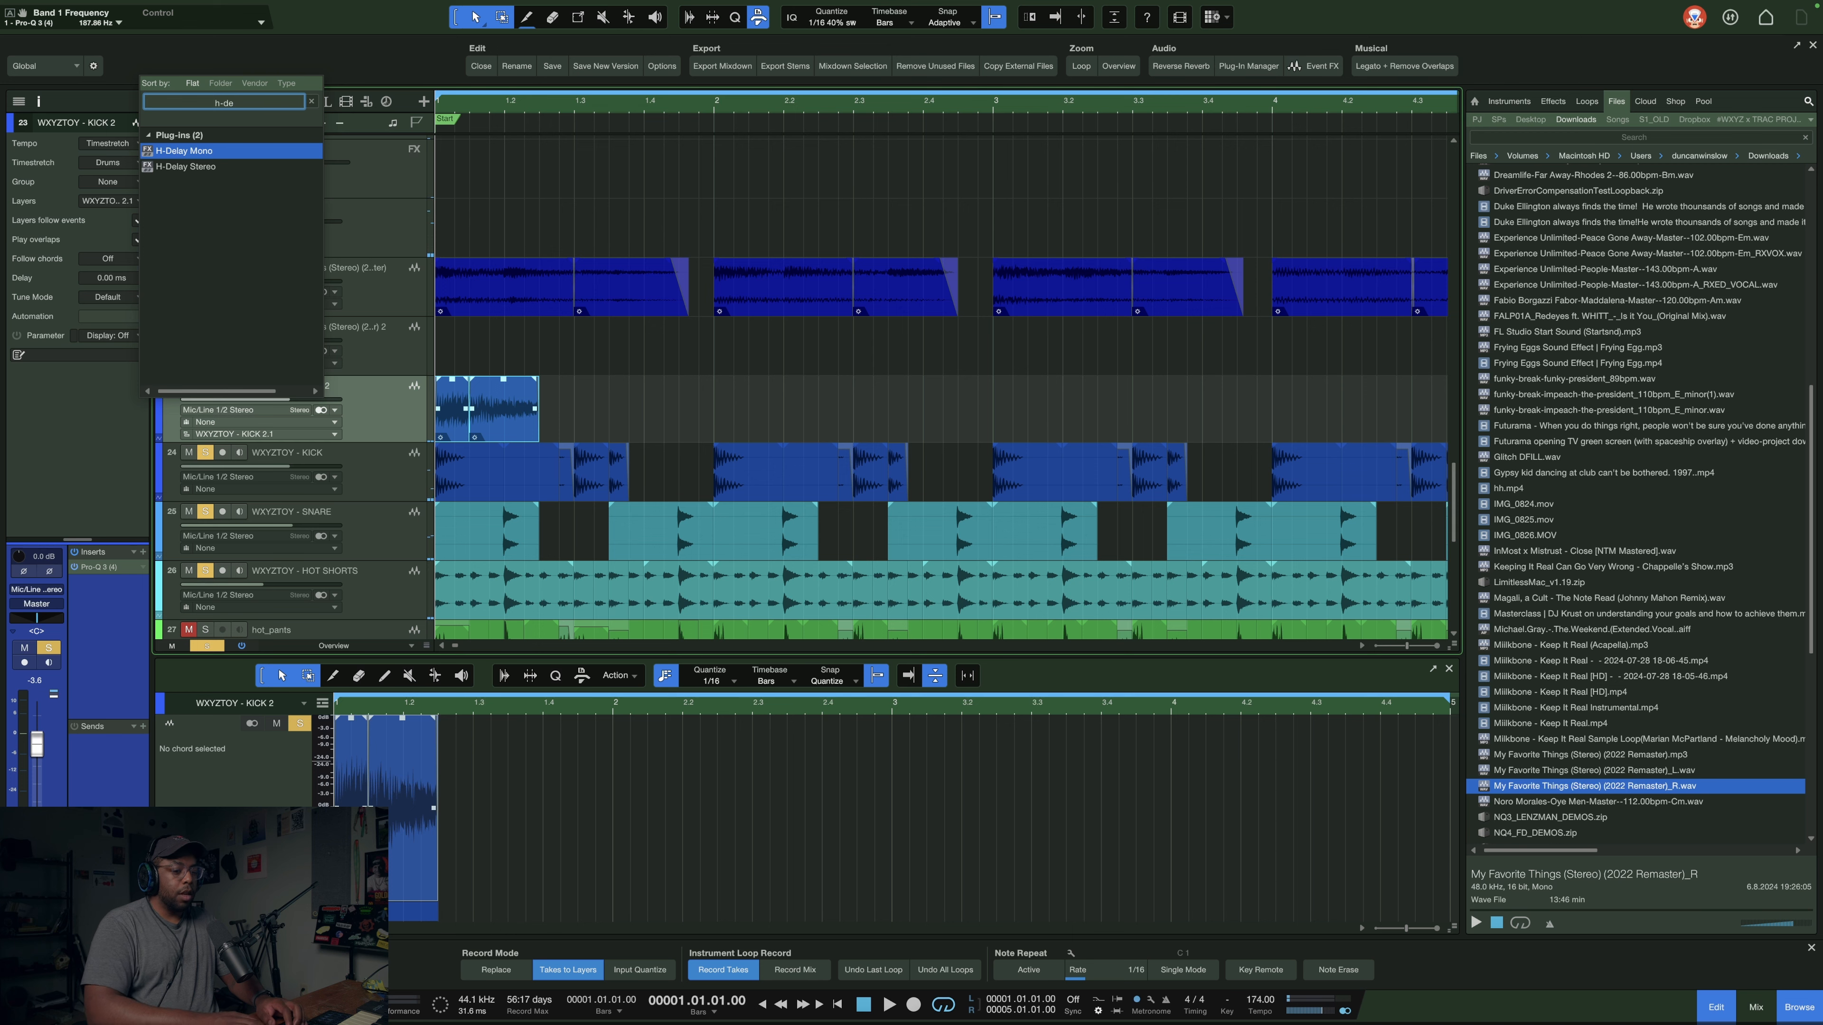
key("Down")
key("Return")
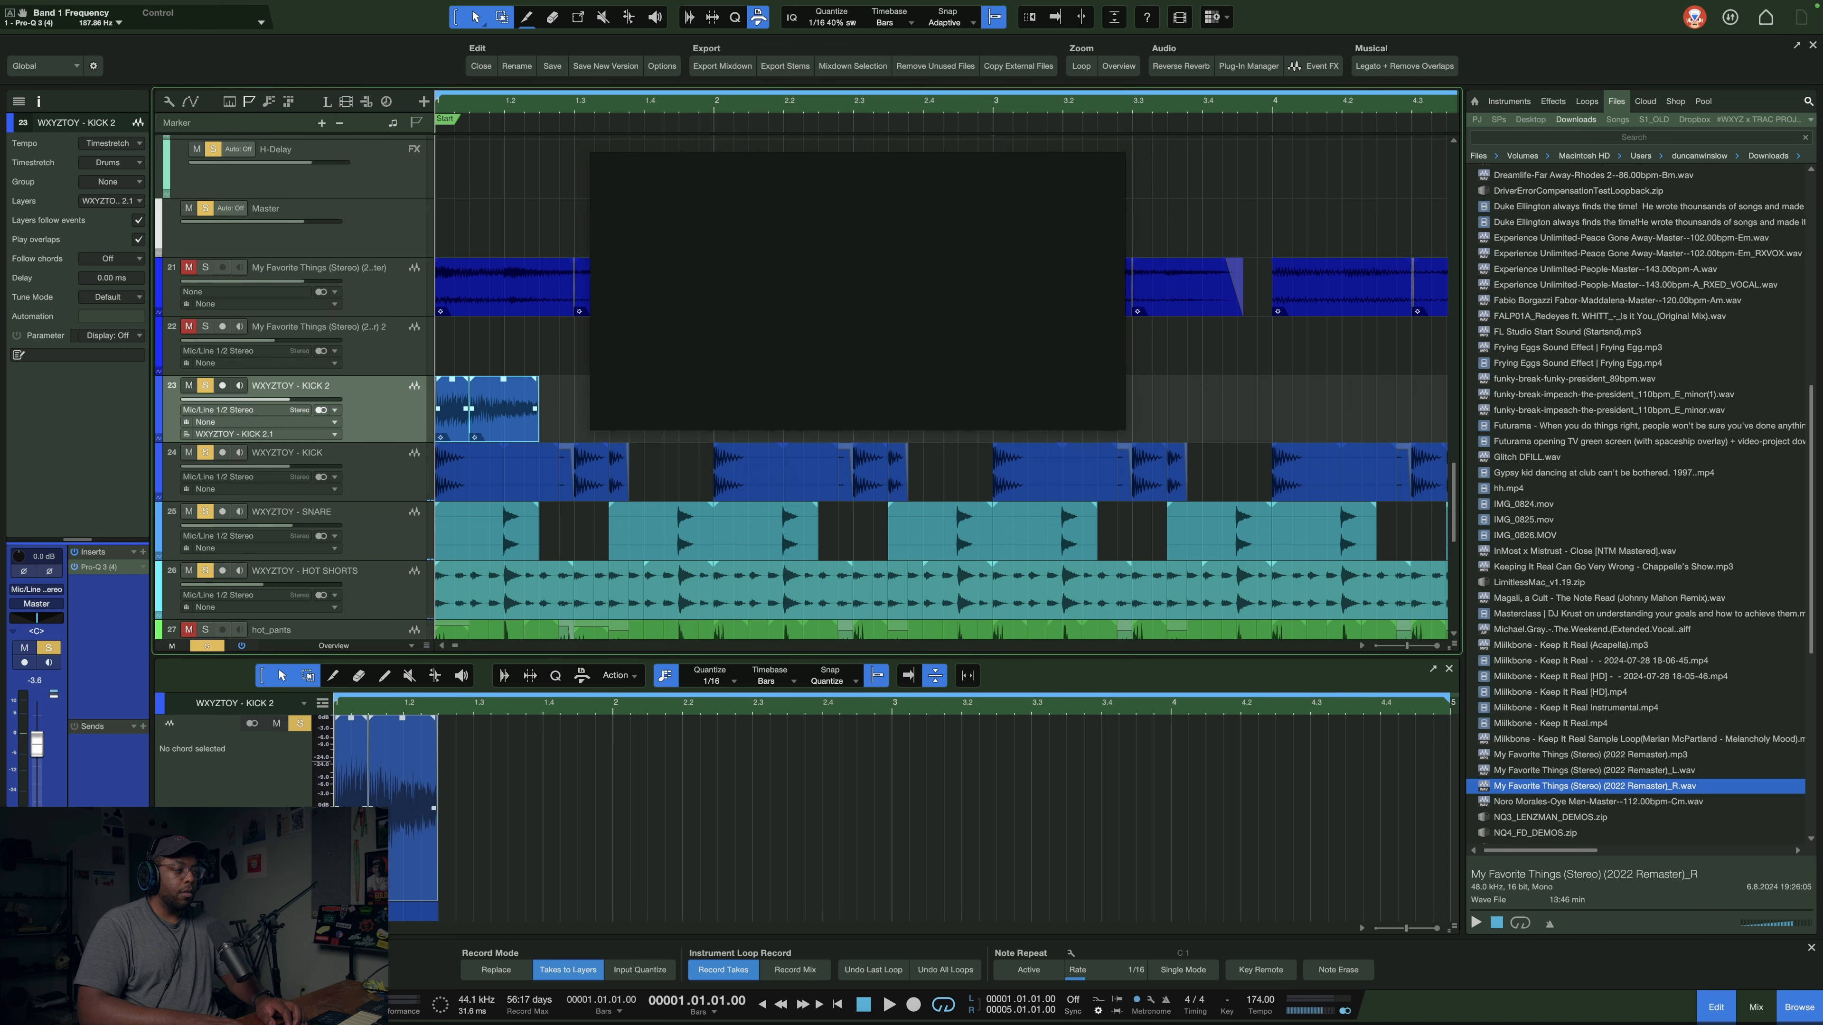
key("space")
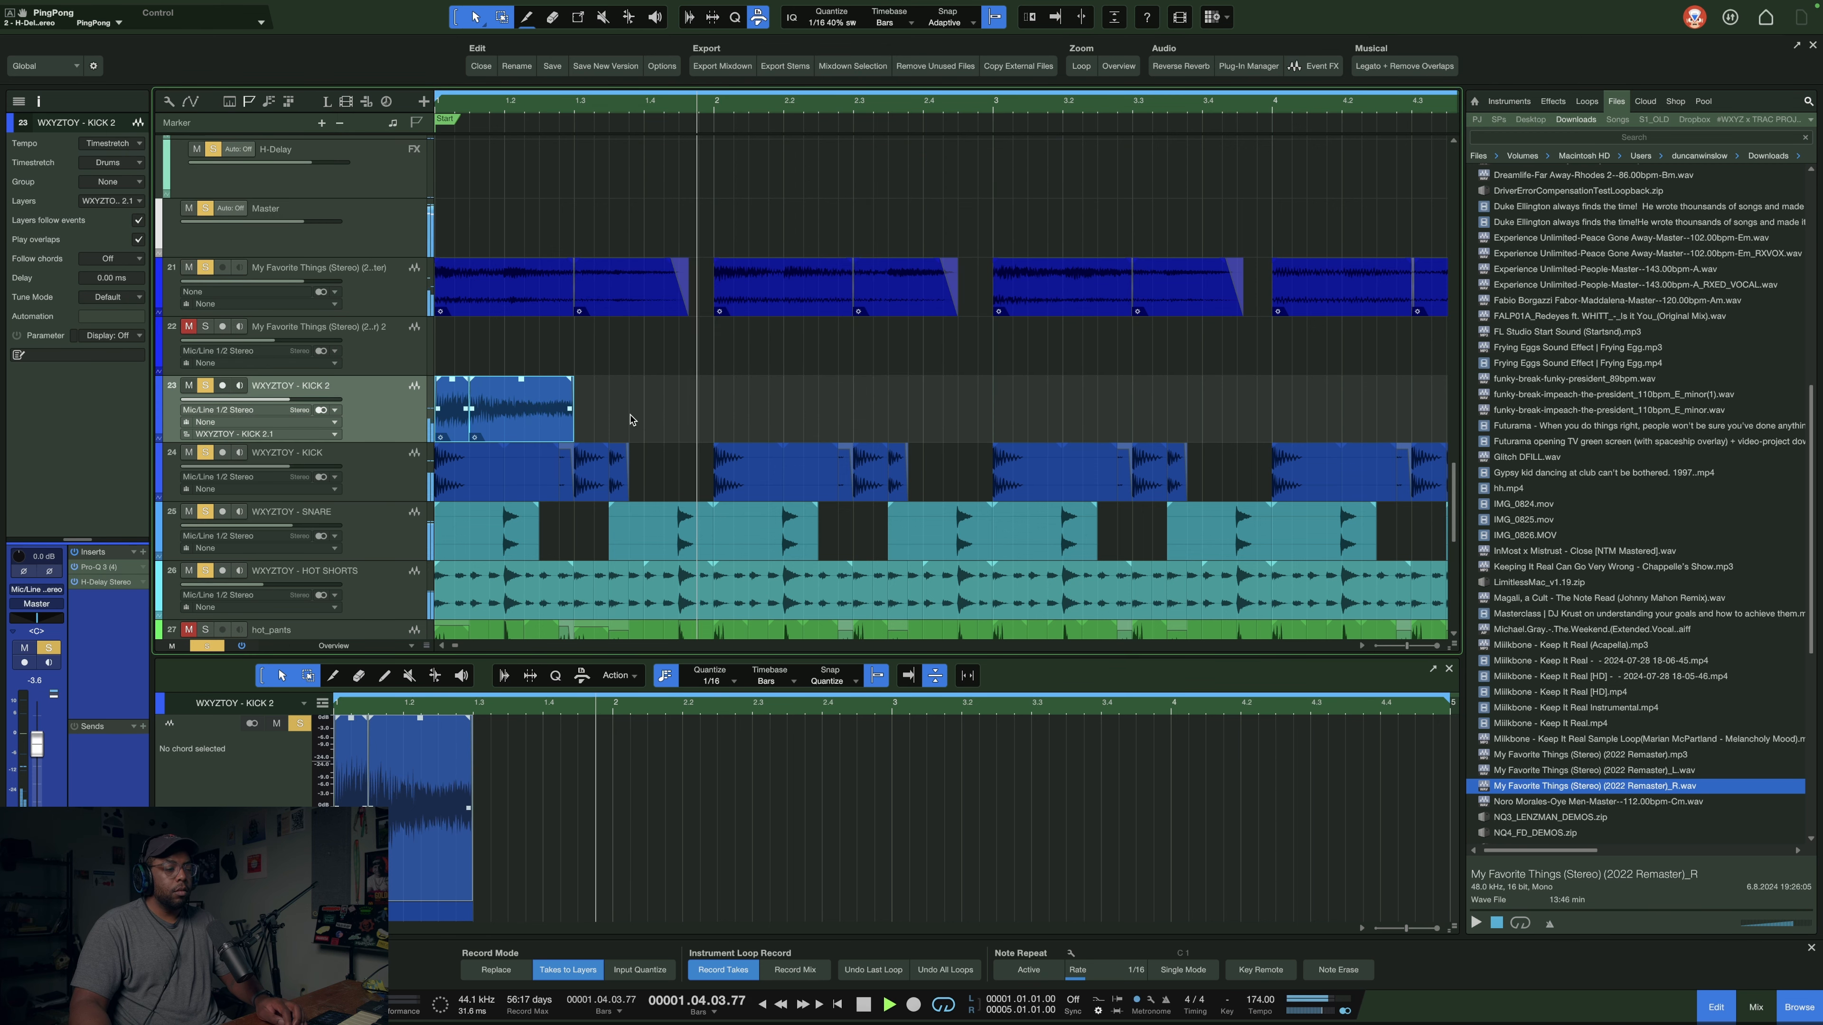
scroll(695, 111, "down", 5)
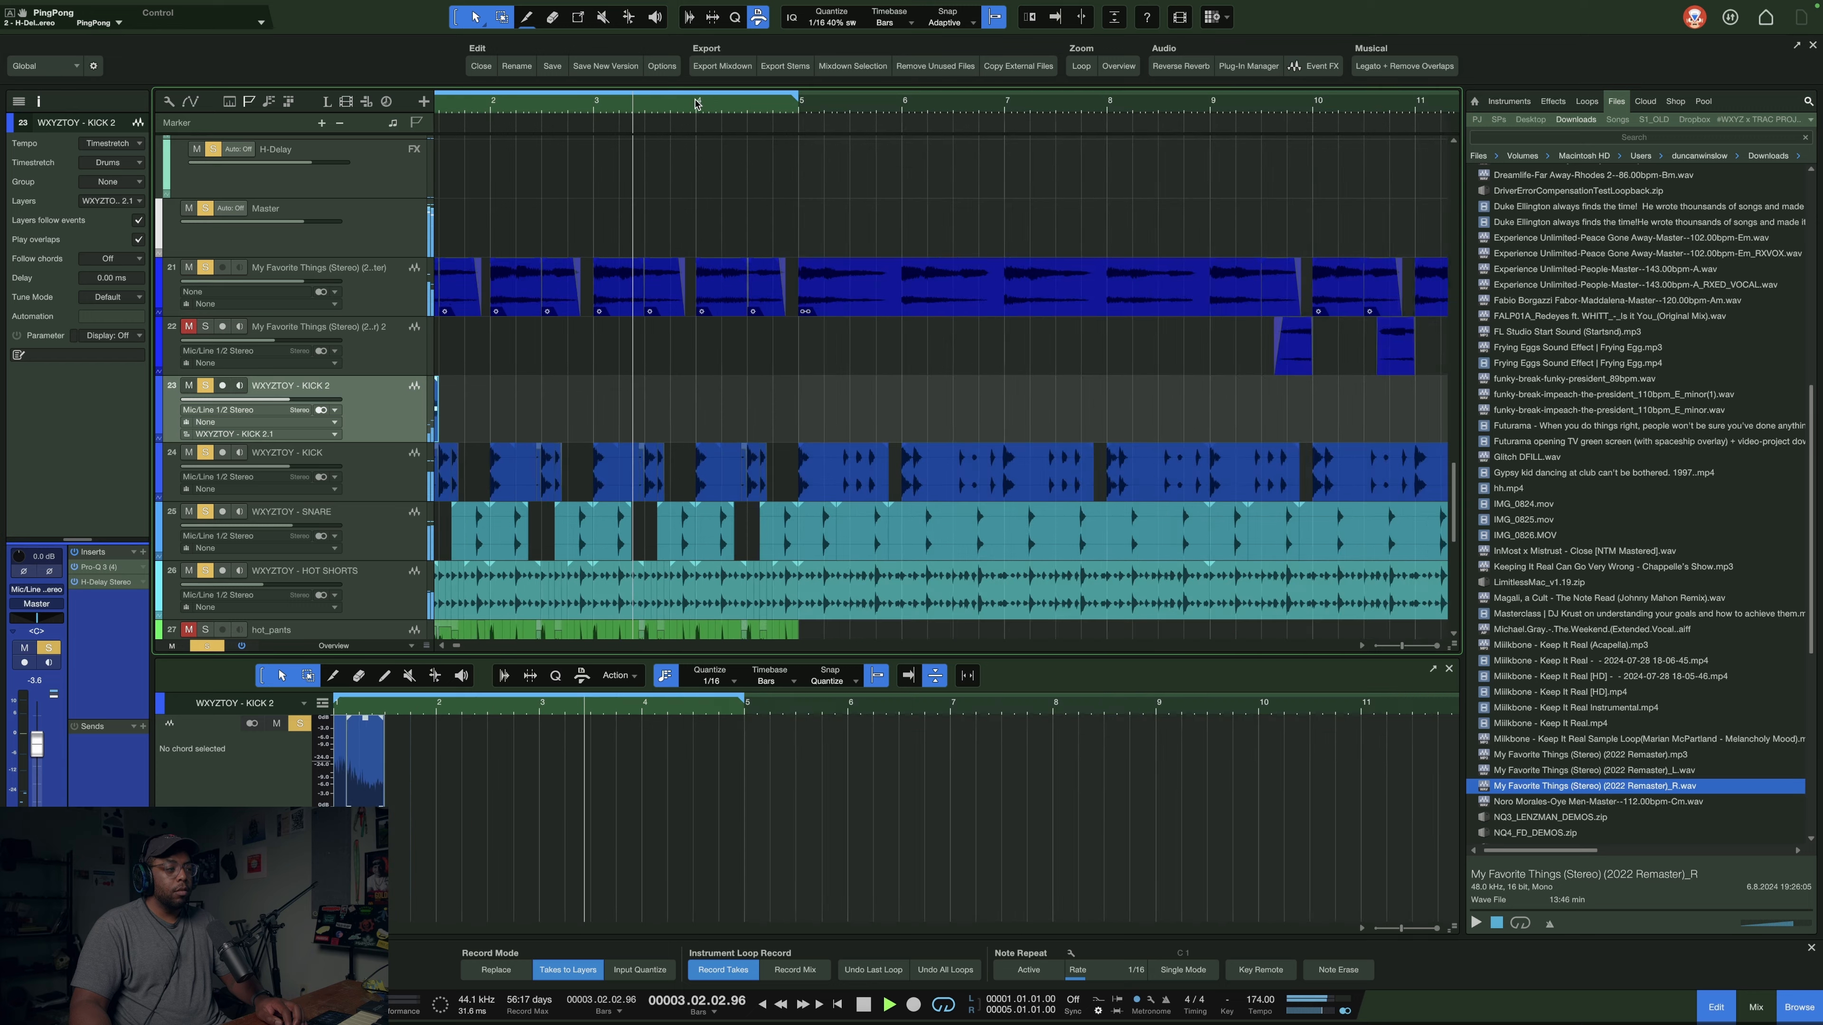
- Raise the Pro-Q 3 low-cut frequency on WXYZTOY - KICK 2 to about 574 Hz, then close the equalizer and stop playback
scroll(743, 110, "down", 5)
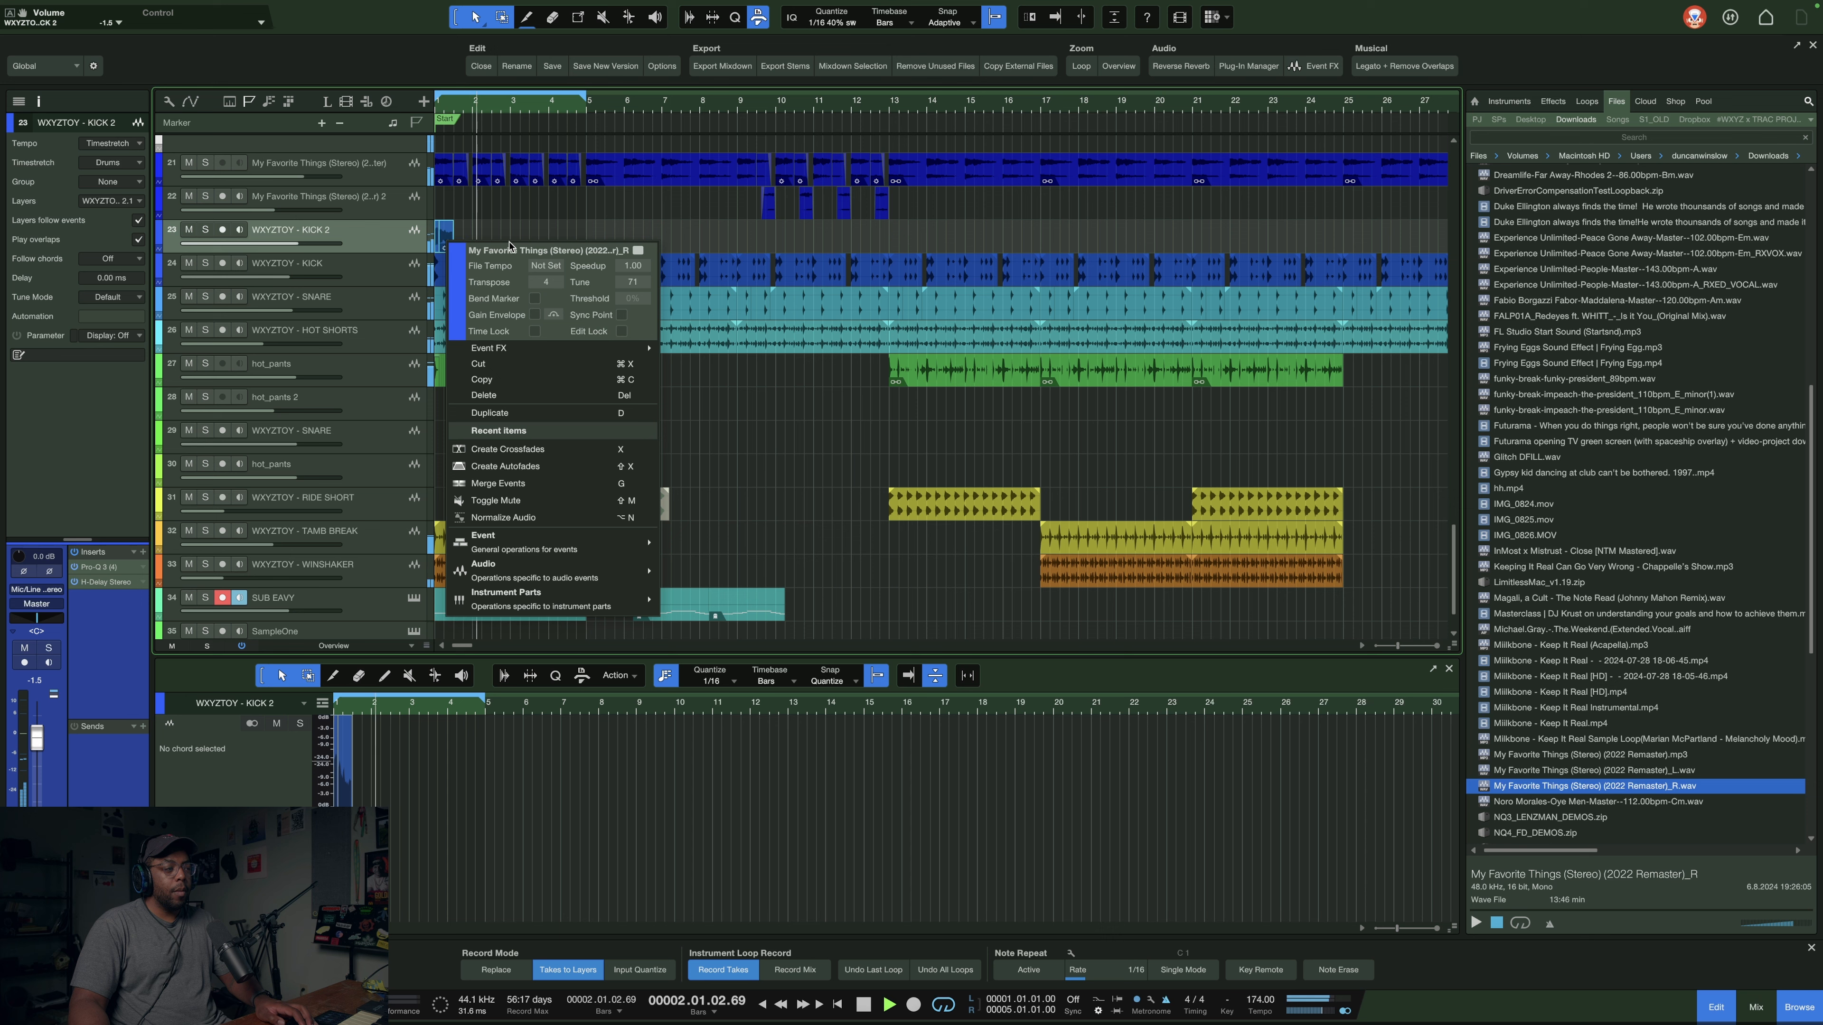
left_click(391, 243)
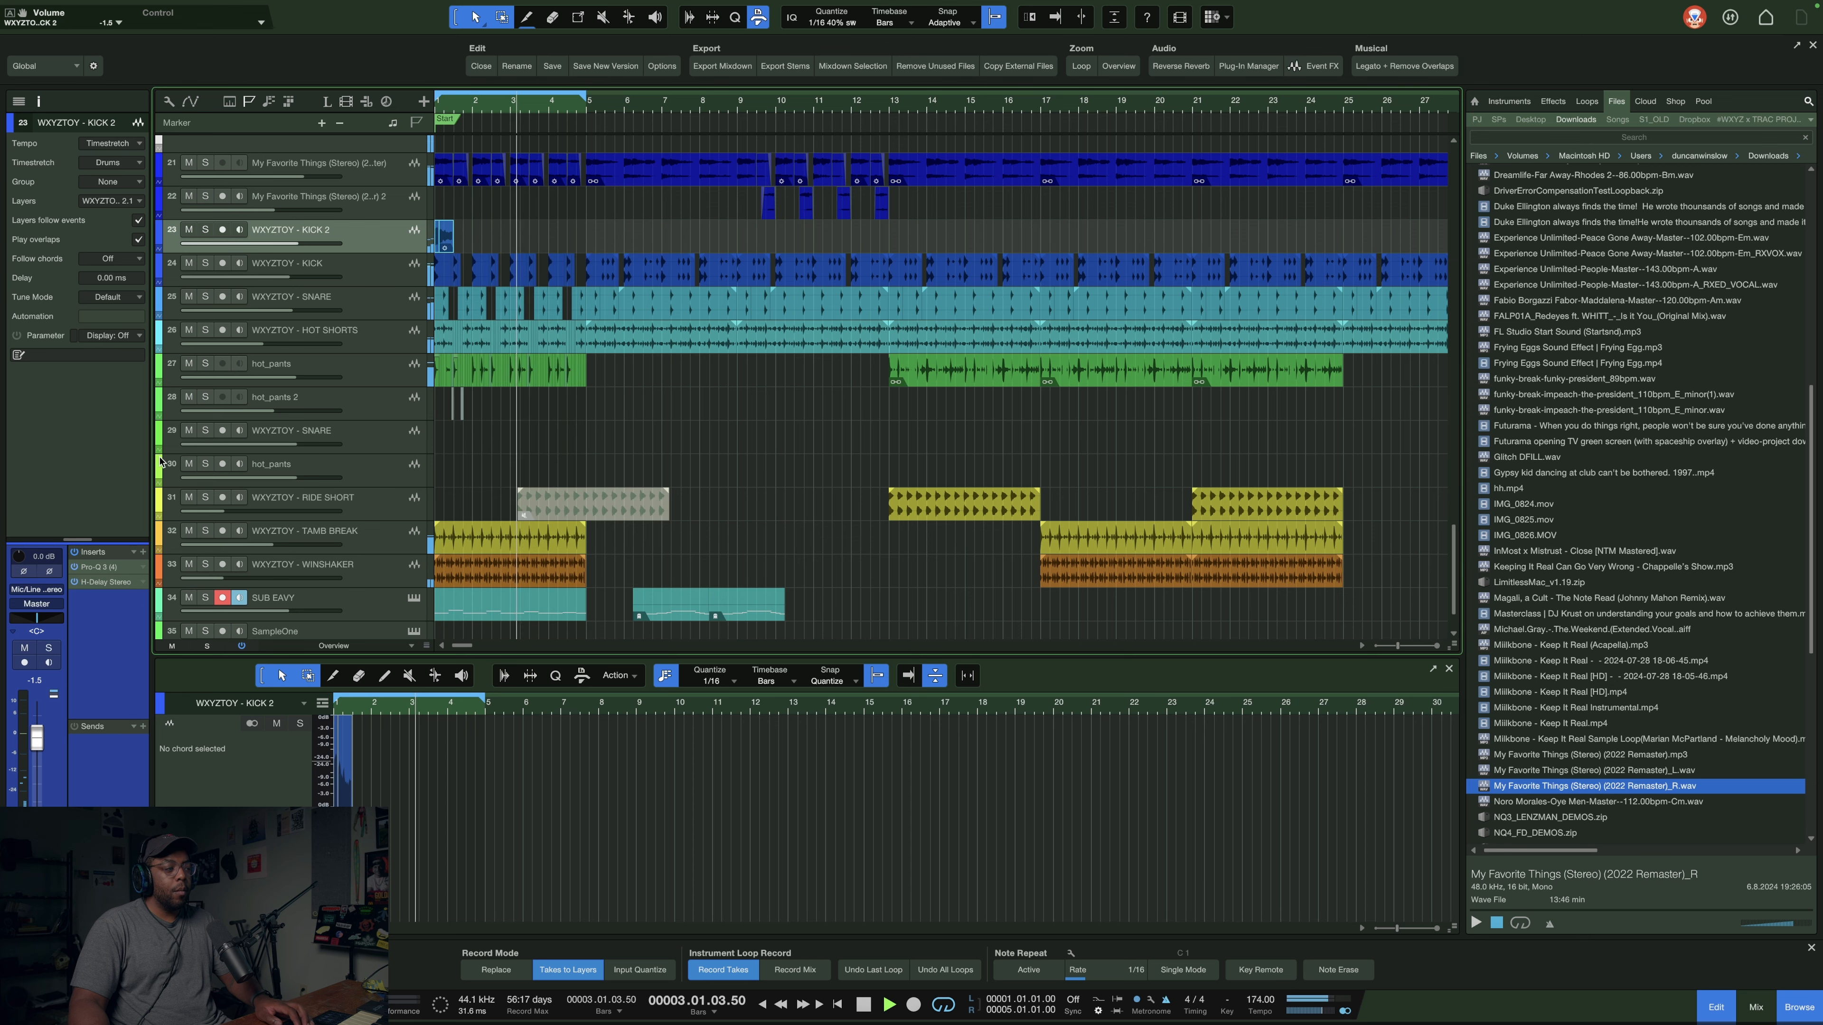
double_click(99, 567)
left_click_drag(820, 337, 873, 346)
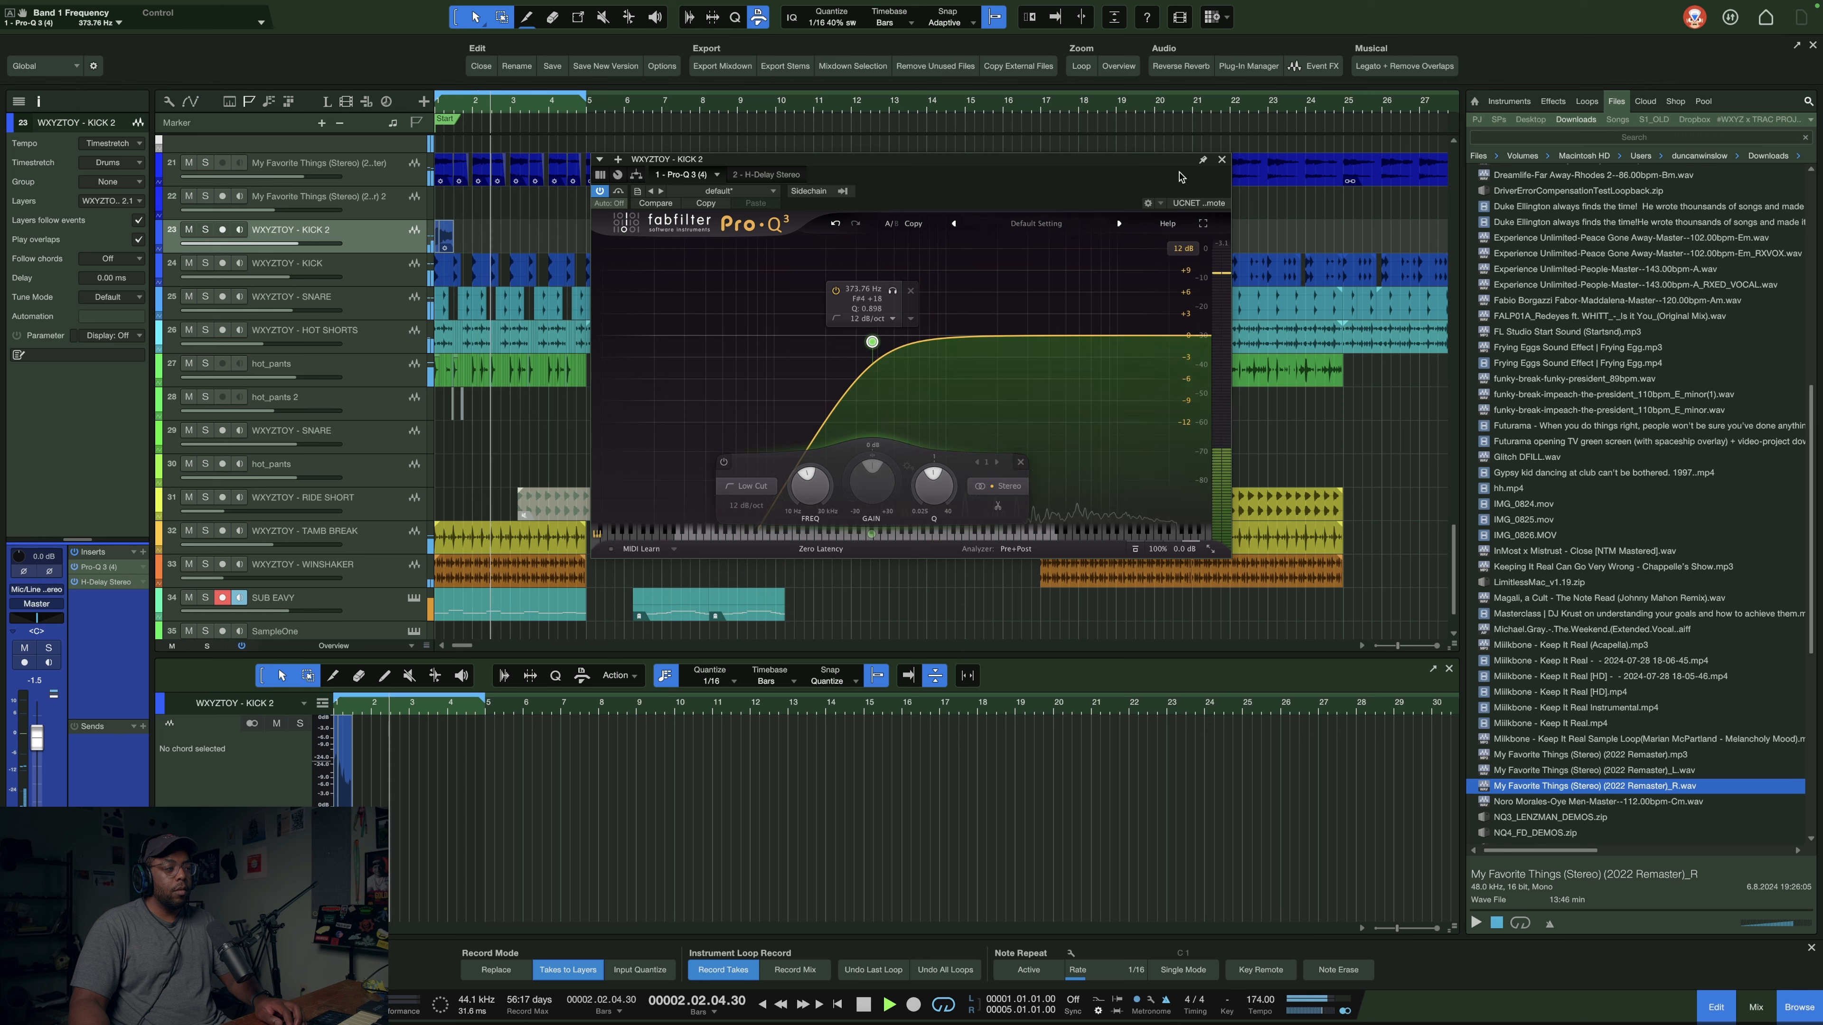
left_click(1221, 160)
key("space")
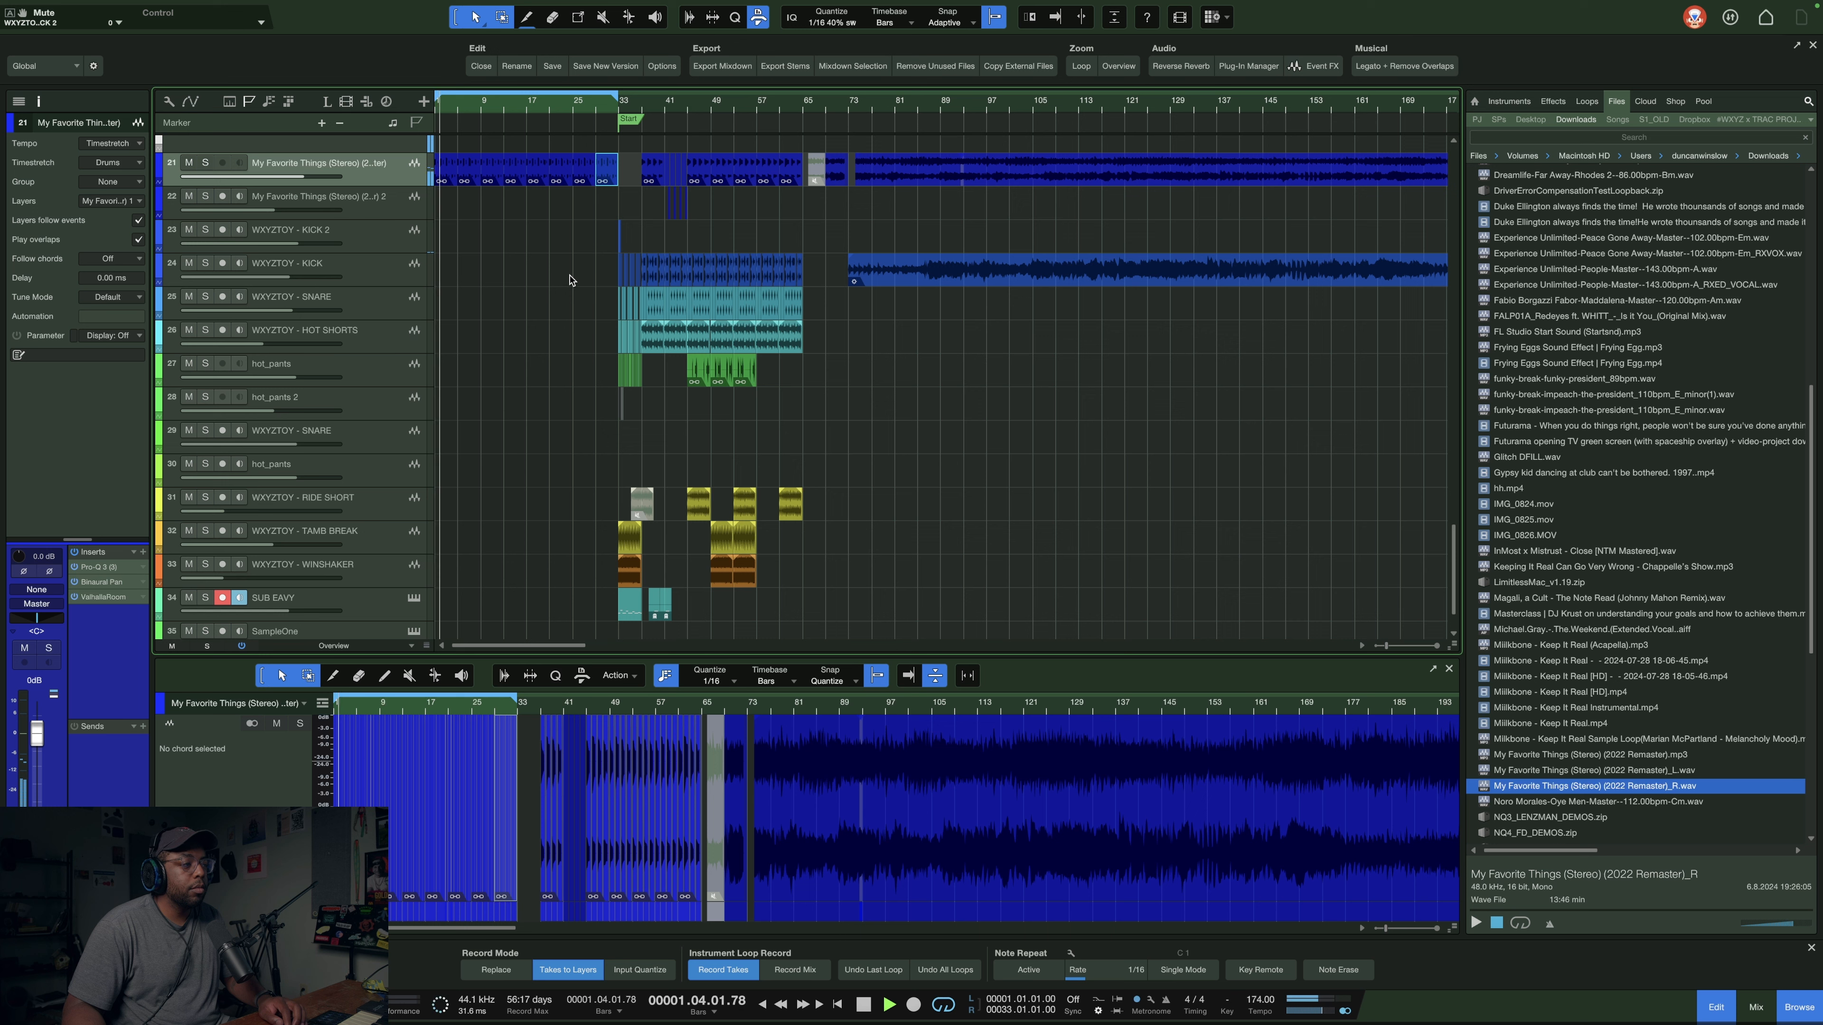
- Move the WXYZTOY - KICK and SNARE events at bar 33 to bar 17, and the first hot_pants event to bar 9
left_click_drag(590, 275, 537, 276)
left_click(637, 374)
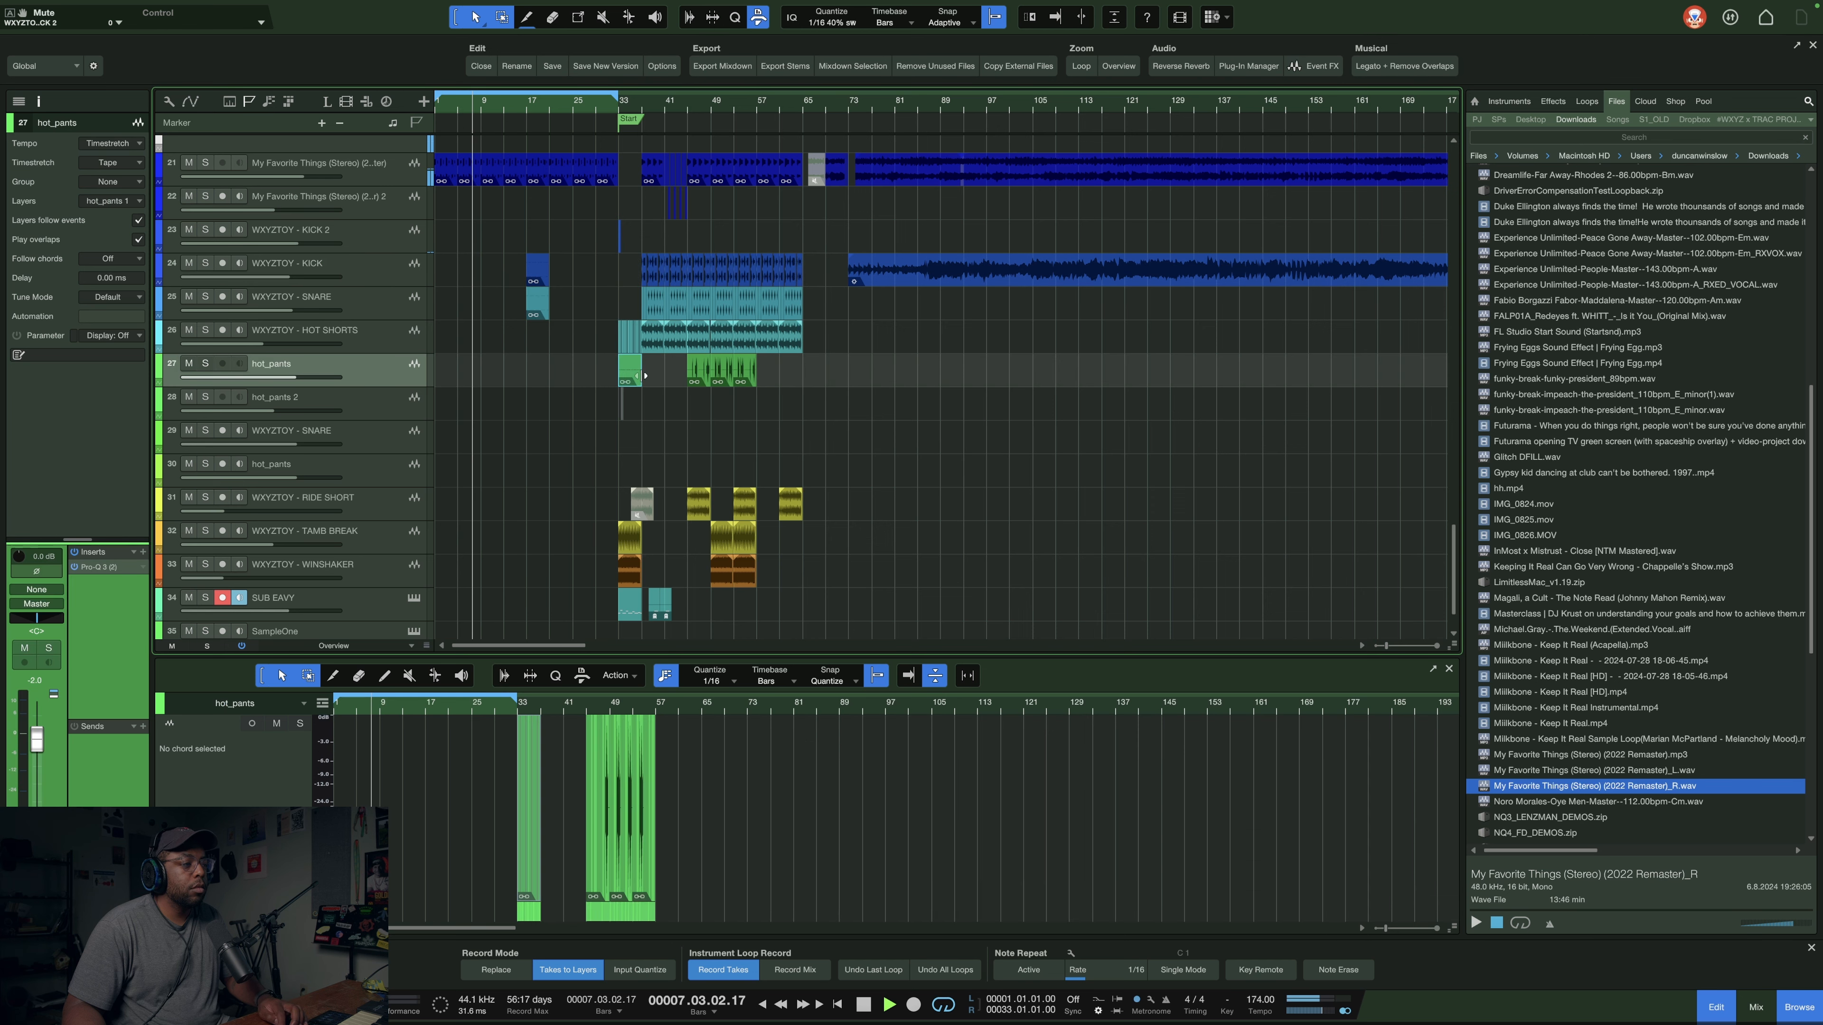
left_click_drag(629, 379, 490, 373)
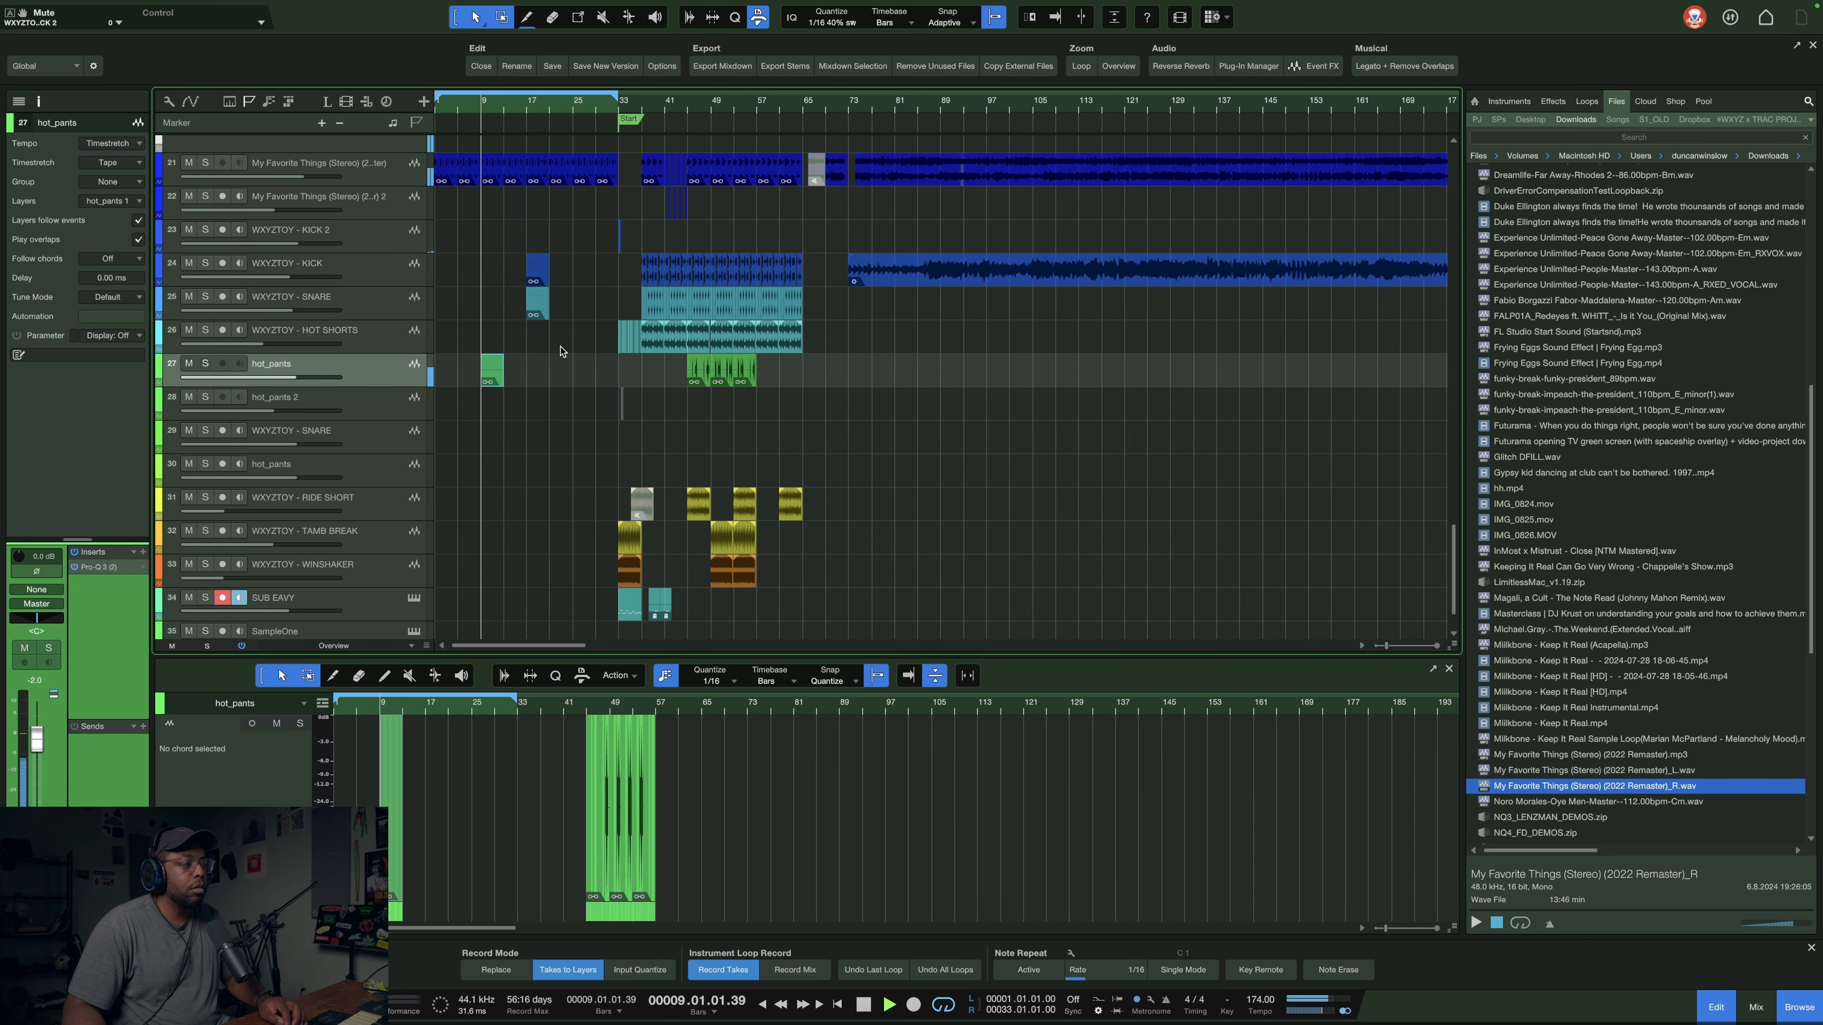
- Undo the KICK and SNARE move and place the first WXYZTOY - HOT SHORTS event at bar 17
left_click(635, 275)
key("super+z")
scroll(662, 111, "down", 3)
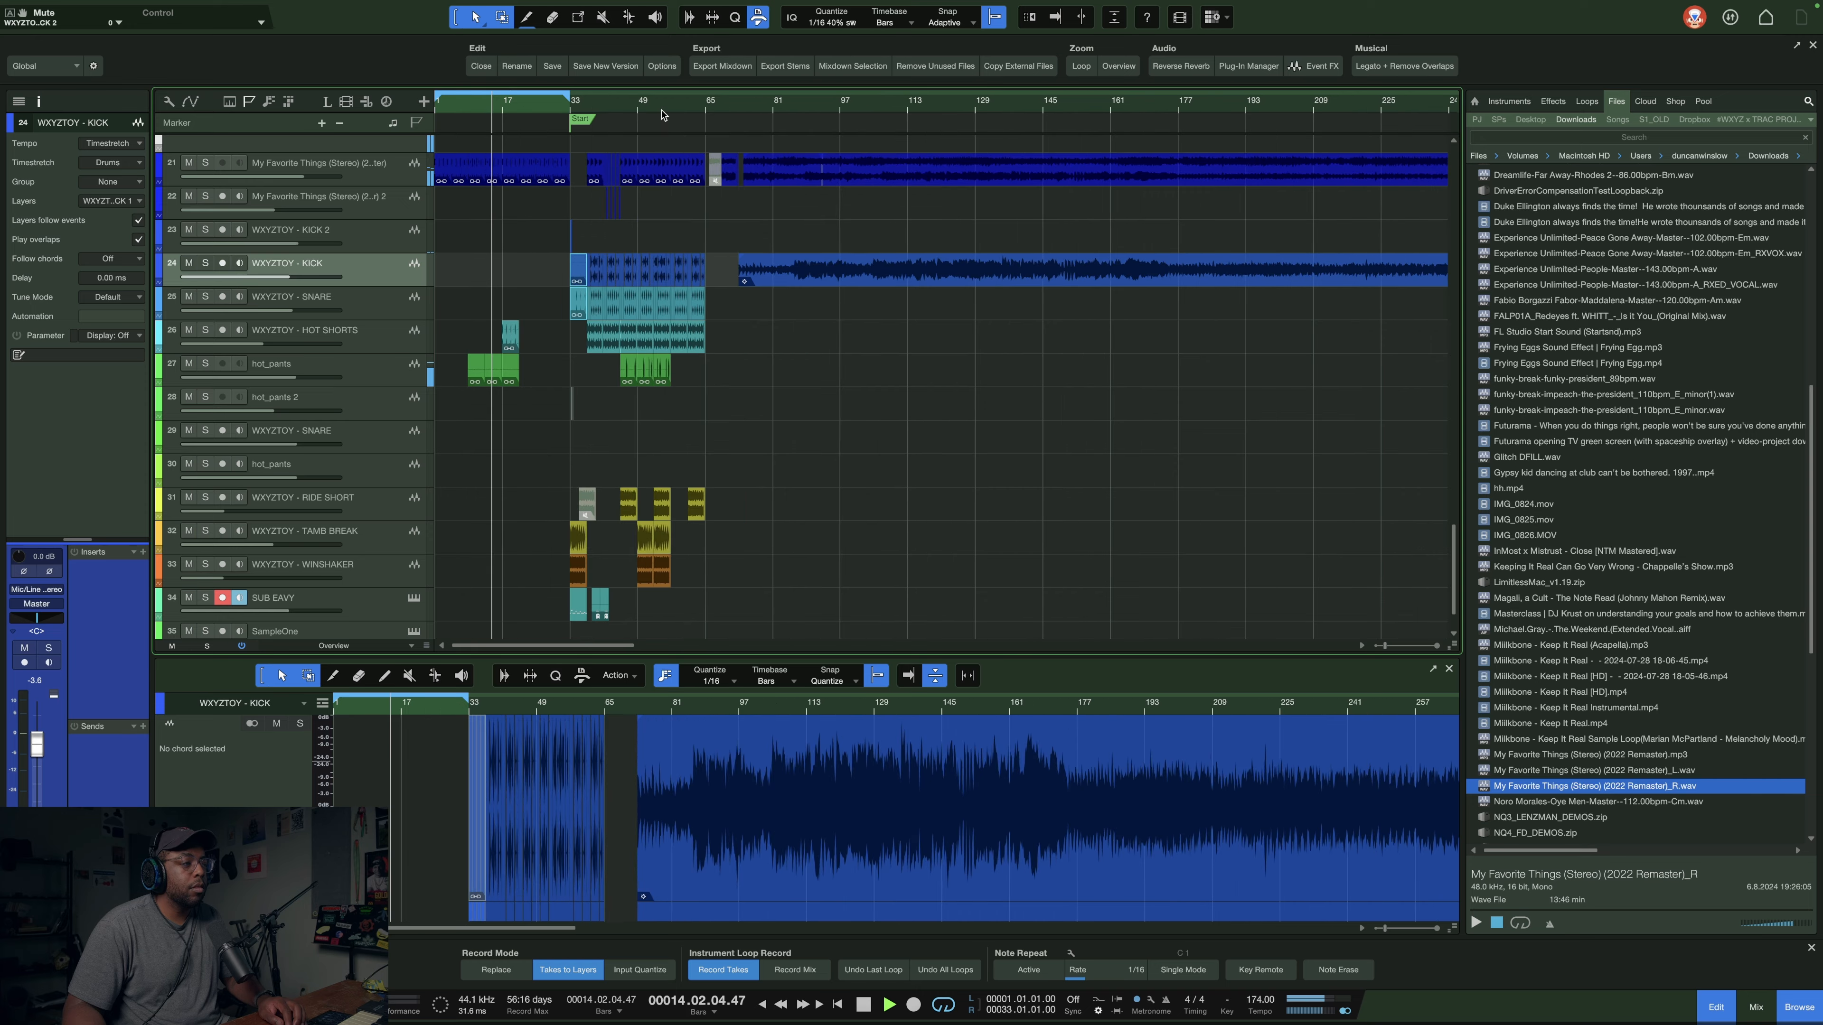
- Move the later sample and drum events out past bar 113, and repeat the HOT SHORTS and hot_pants events from bar 17 up to bar 33
left_click_drag(804, 147, 912, 343)
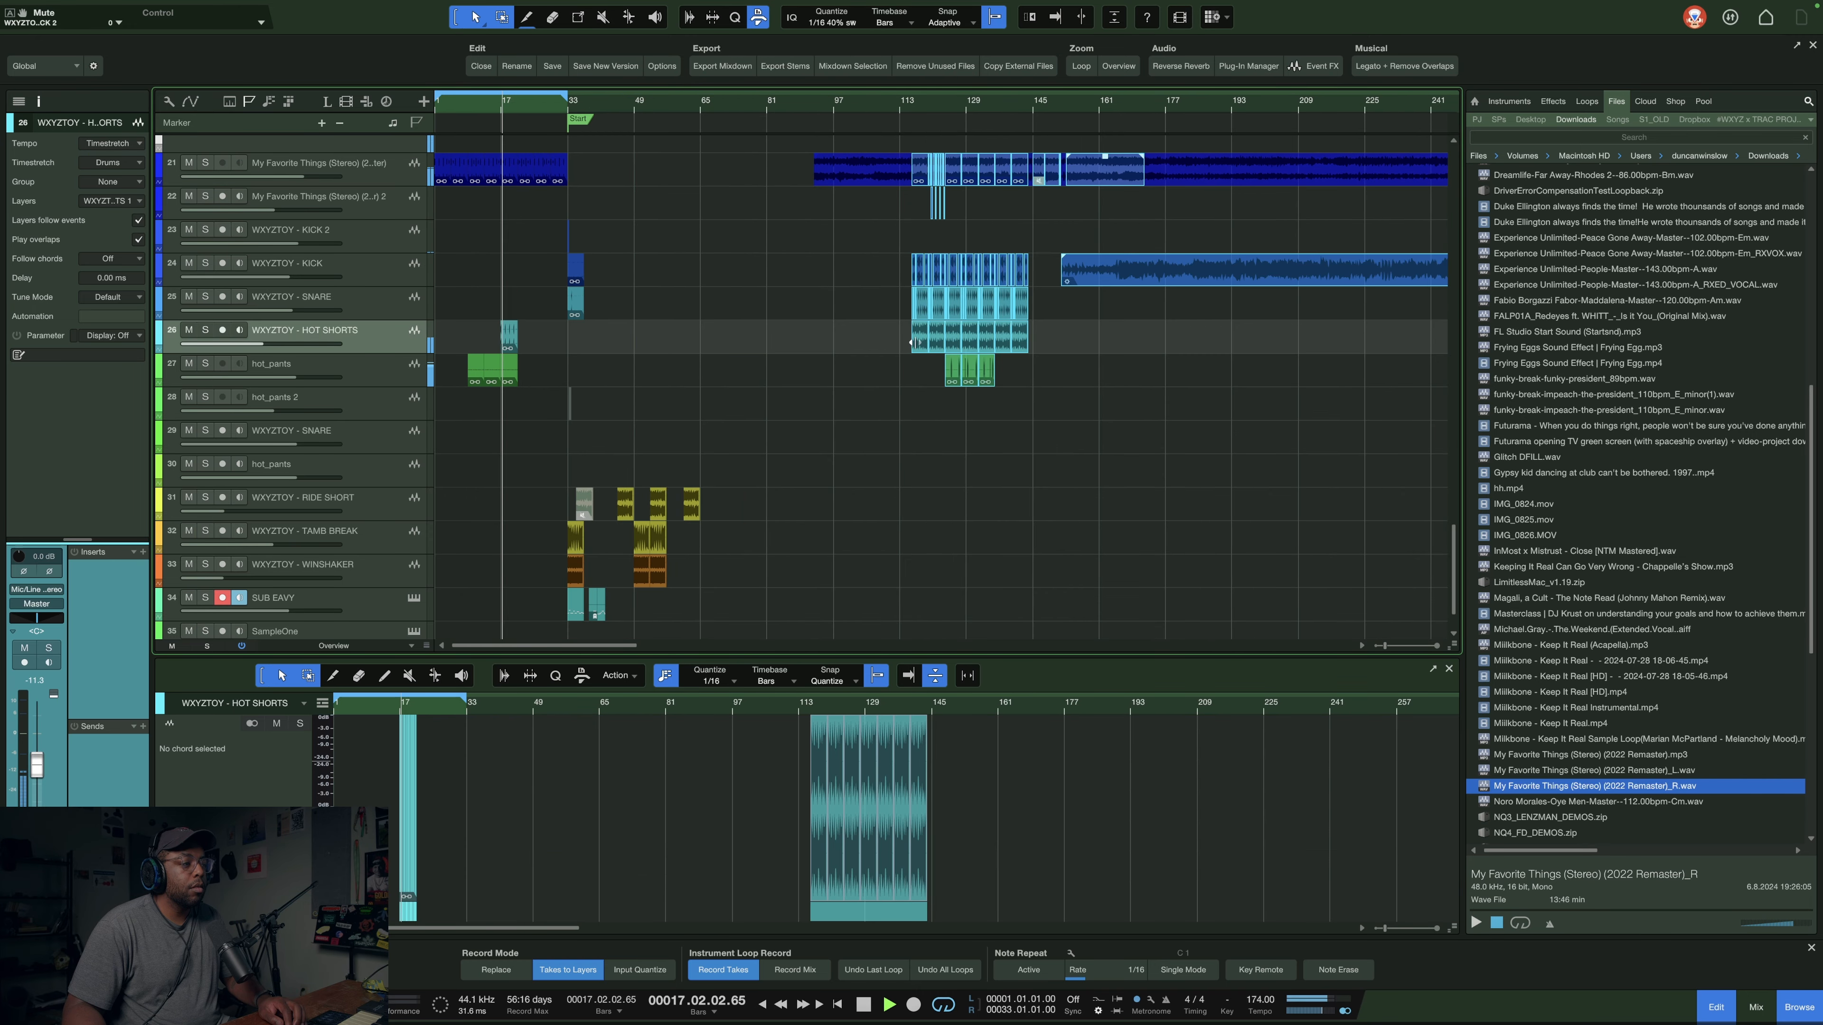
left_click_drag(534, 374, 511, 369)
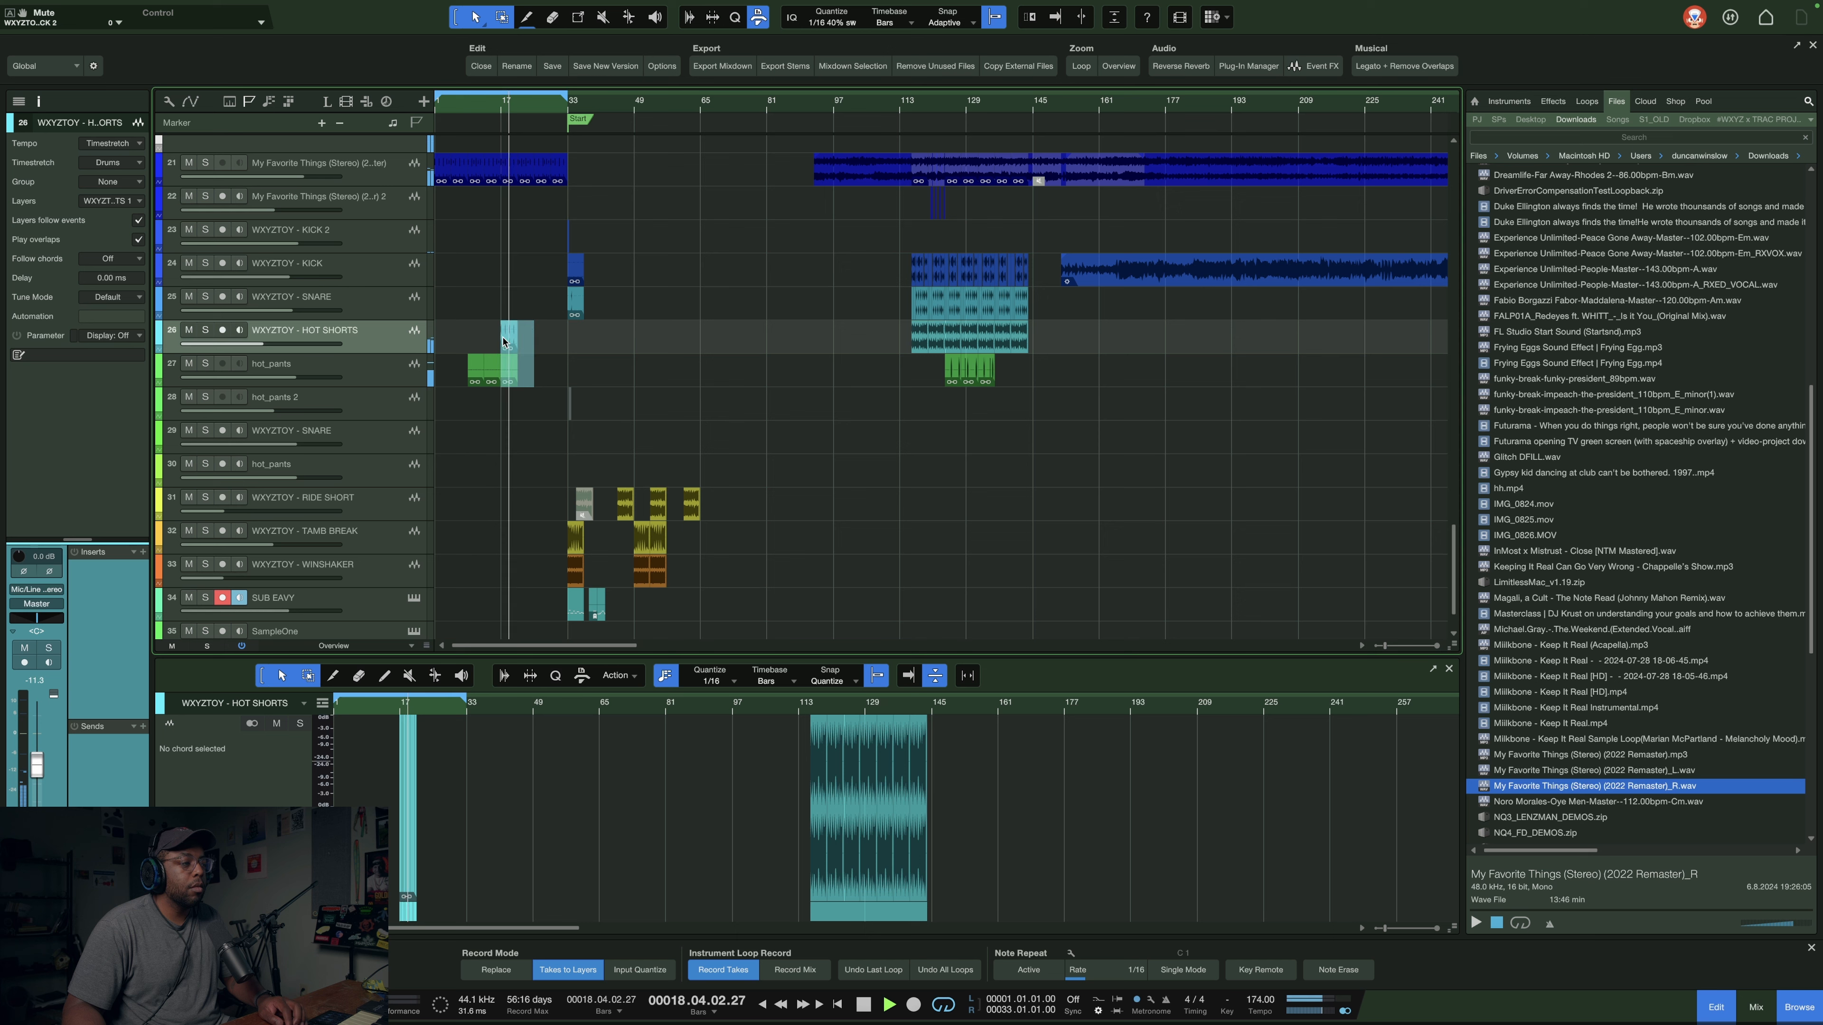
key("d")
key("d")
key("d")
- Move the WXYZTOY - KICK 2 event to bar 17 and extend it to four bars
left_click(574, 237)
left_click(549, 245)
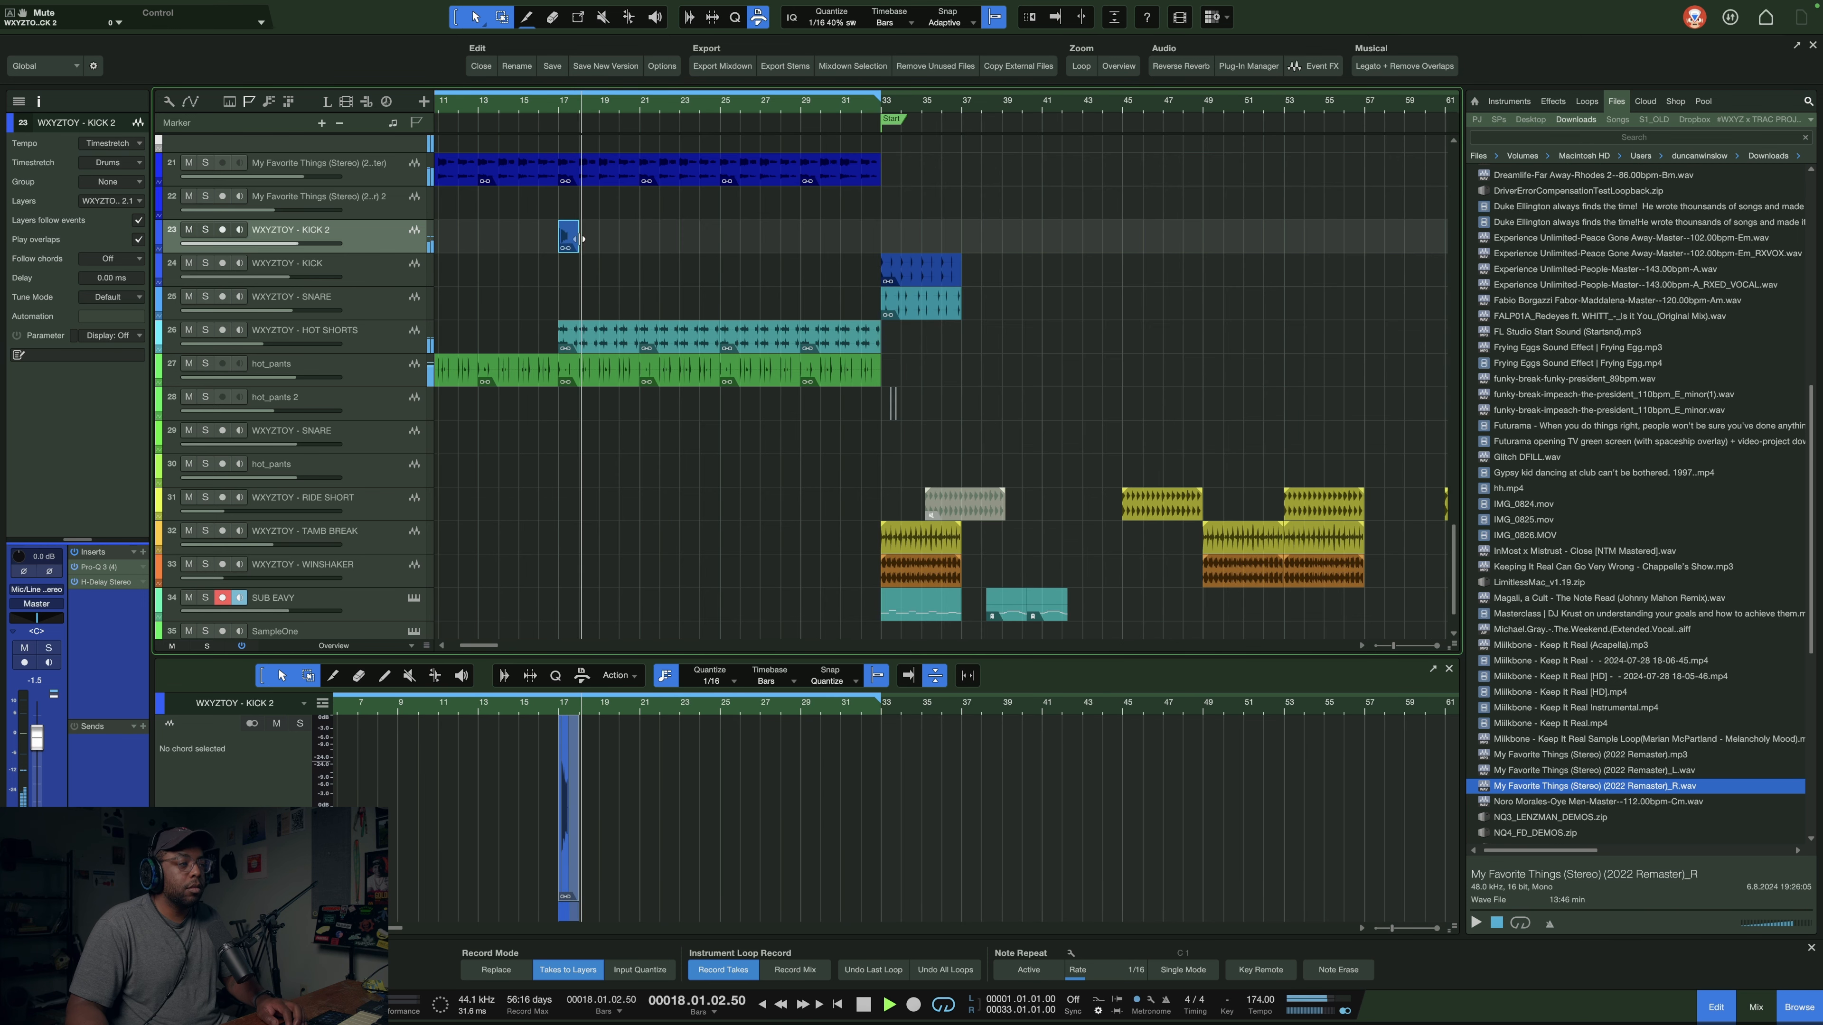
left_click_drag(579, 244, 644, 244)
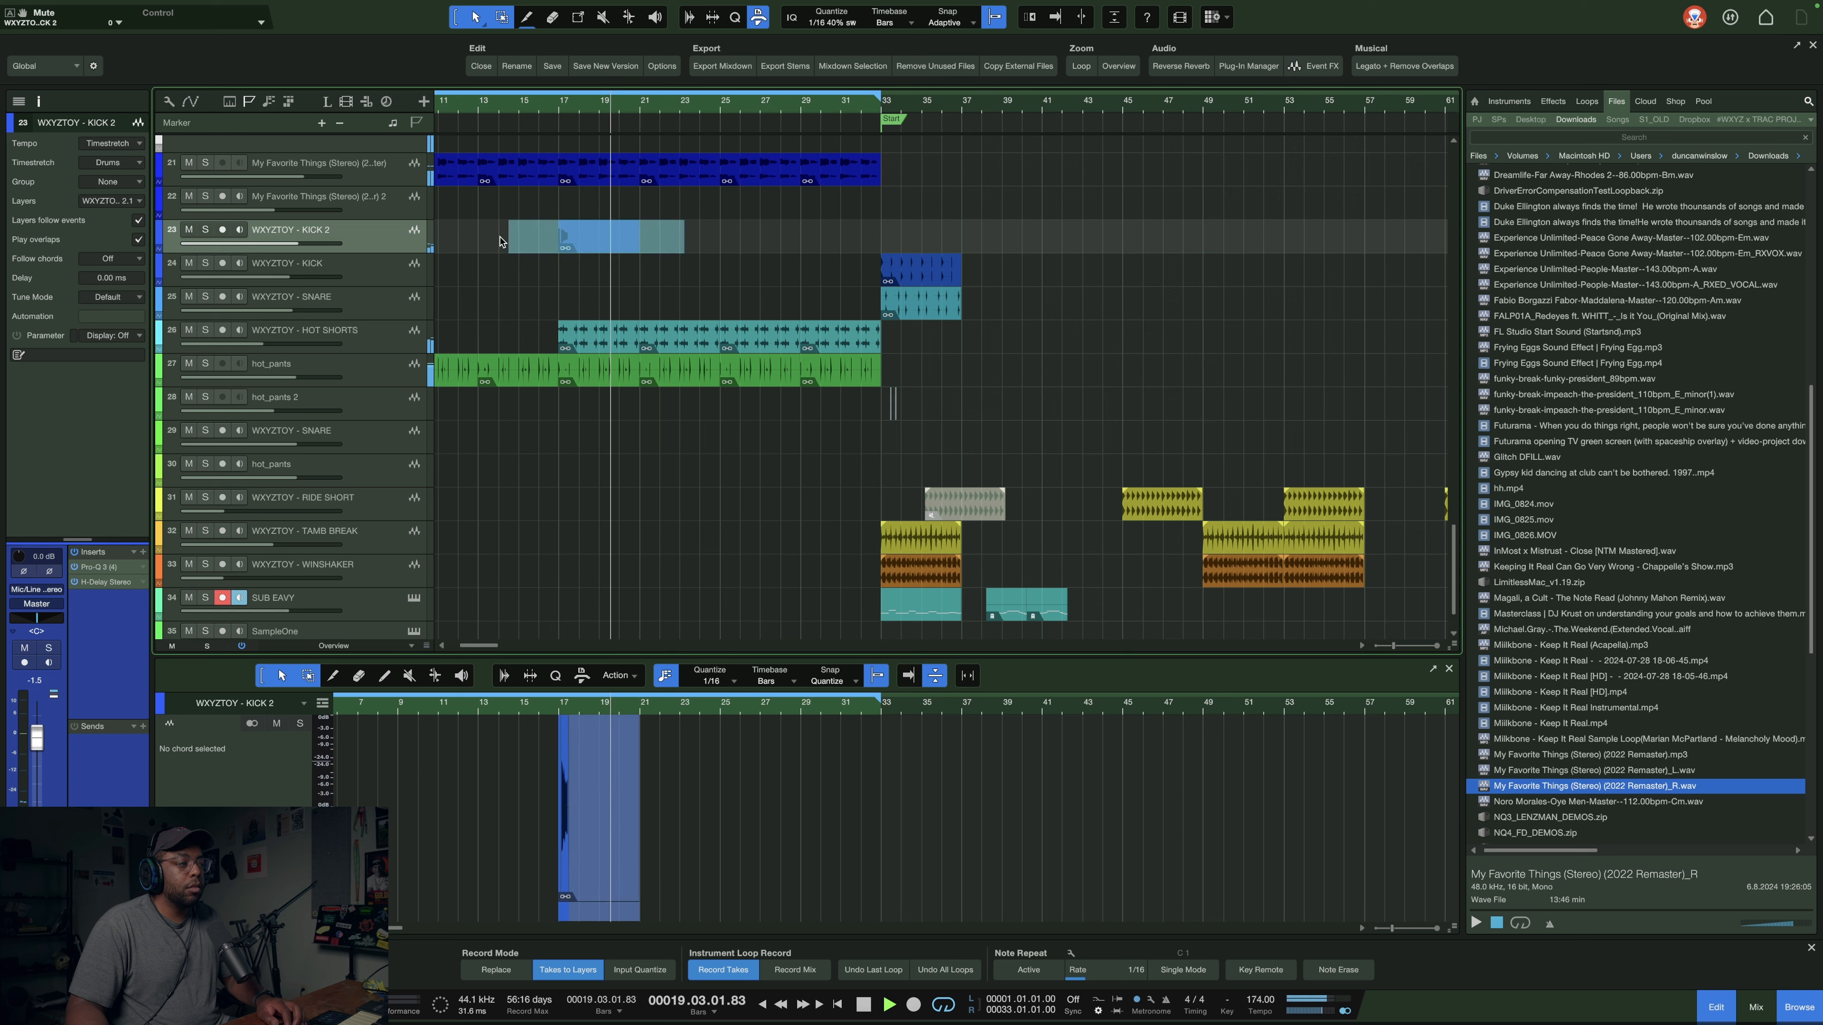
- Duplicate the four-bar KICK 2 event four times, filling the track from bar 21 to bar 37
key("d")
key("d")
key("d")
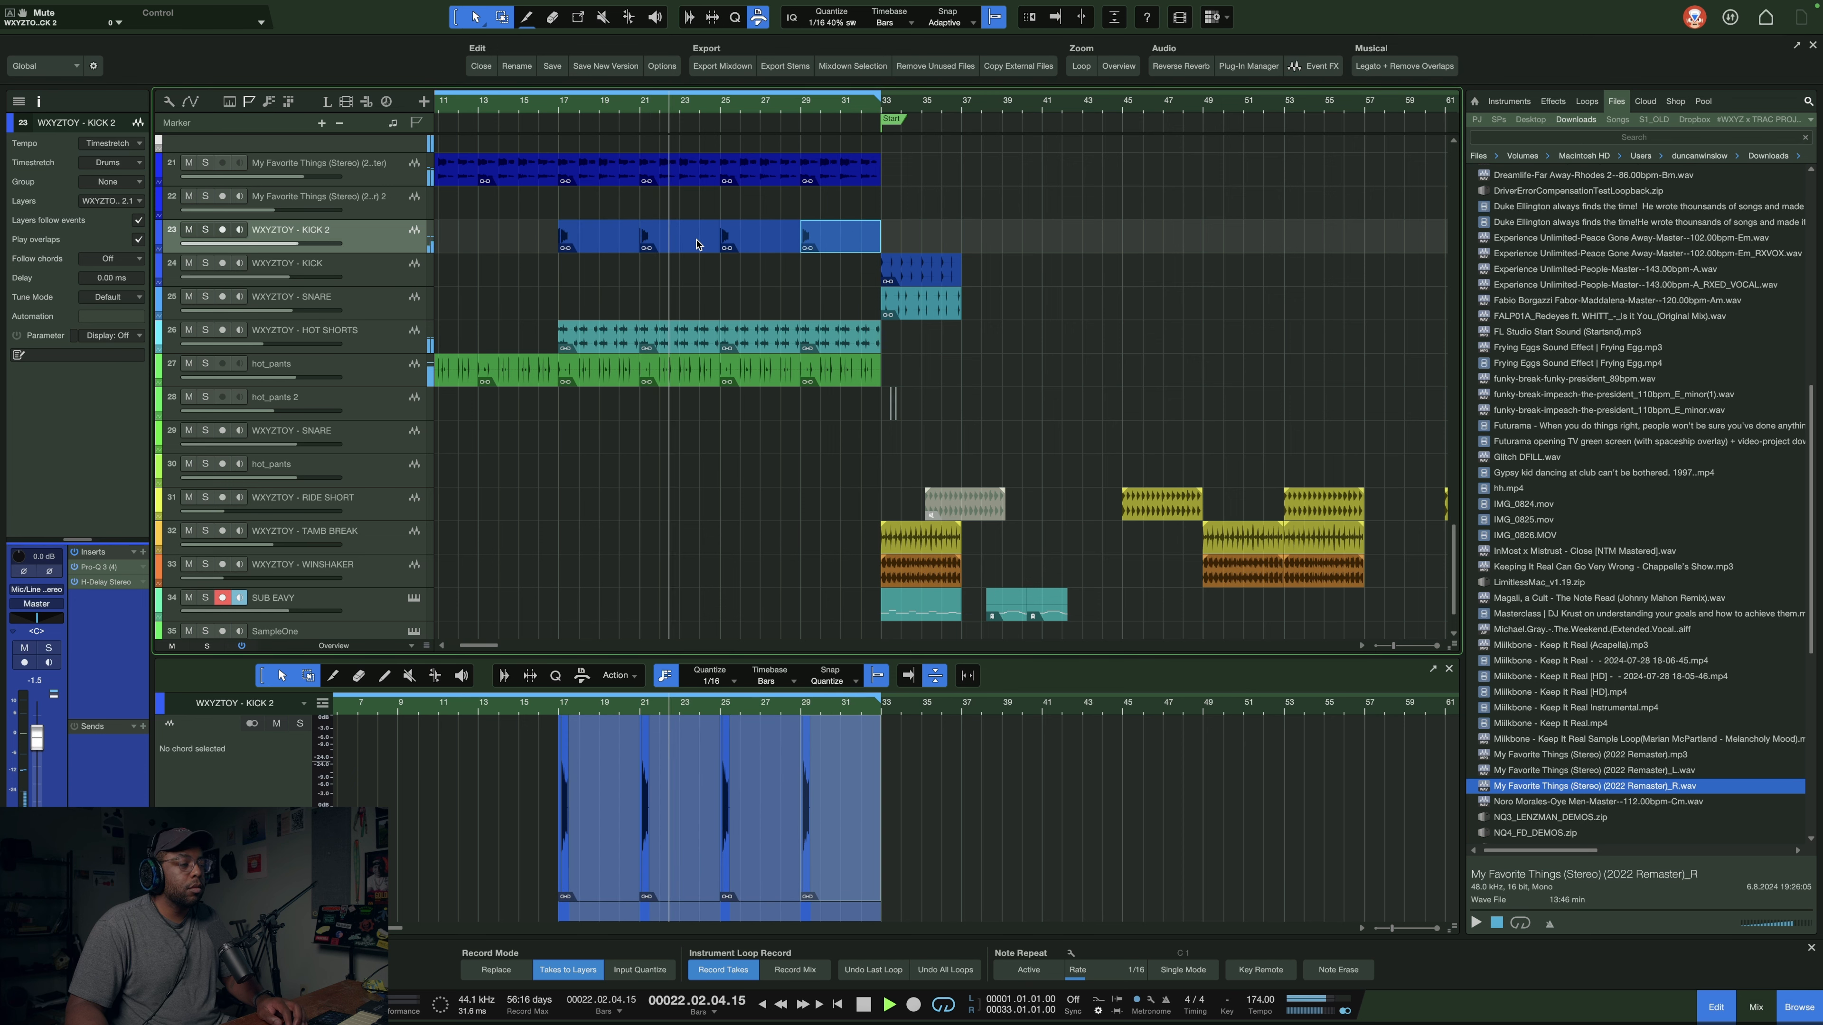
key("d")
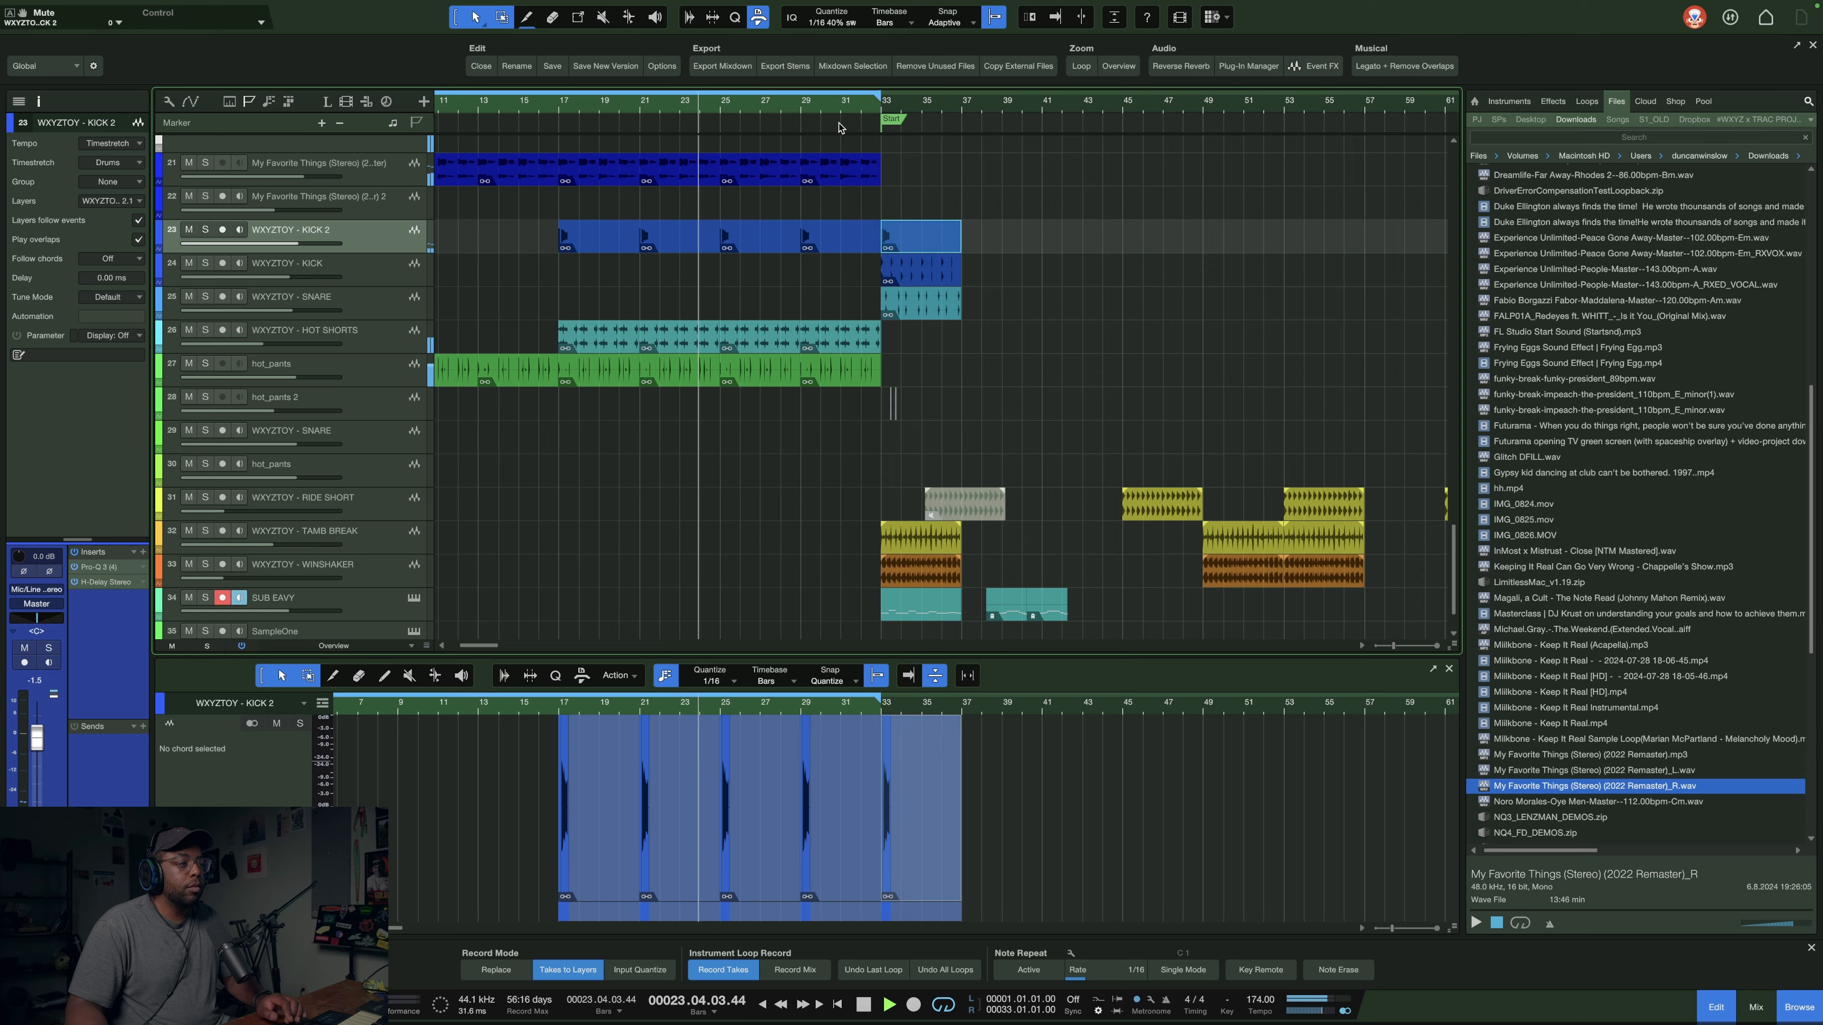
- Duplicate the first 32 bars of My Favorite Things events so the track fills bars 33 to 65
left_click_drag(844, 109, 883, 86)
left_click_drag(743, 178, 435, 162)
key("d")
- Repeat the four-bar WXYZTOY - KICK and SNARE events from bar 33 through bar 53
scroll(757, 289, "down", 2)
left_click_drag(721, 282, 428, 316)
key("d")
key("d")
left_click(712, 271)
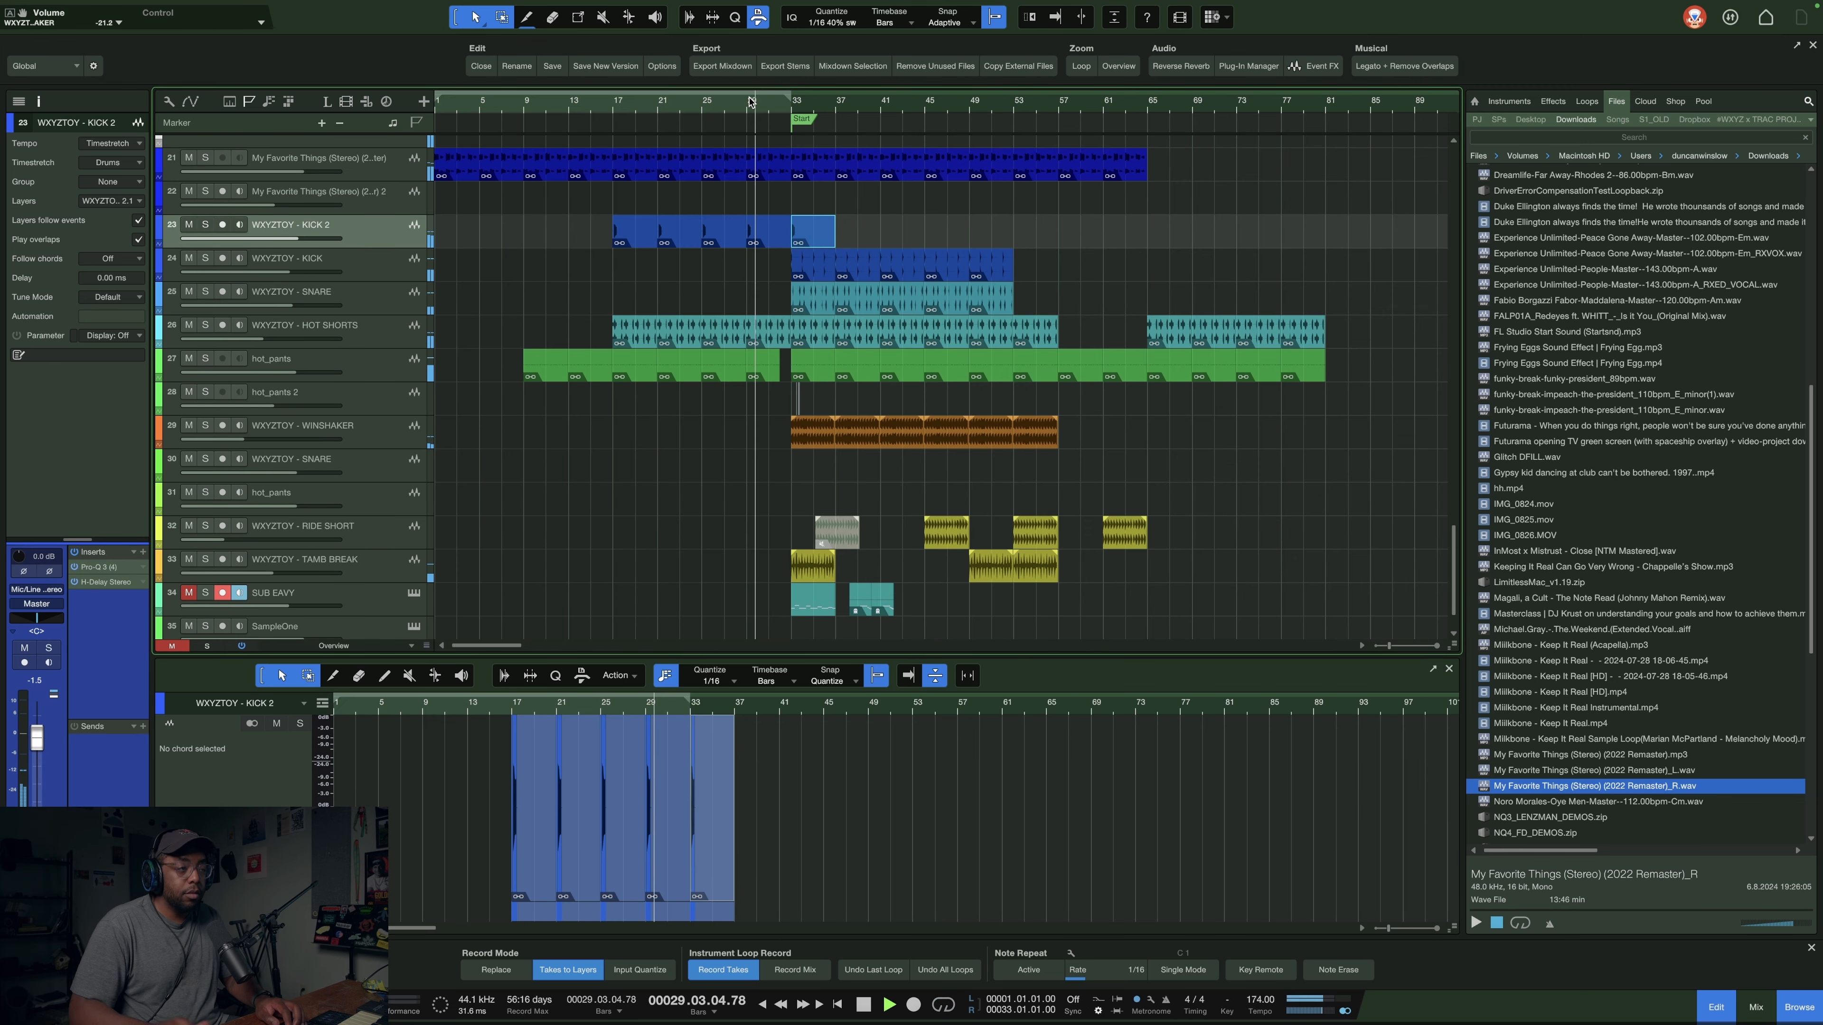
- Unmute the SUB EAVY track and repeat its part from bar 33 through bar 53
scroll(621, 448, "down", 2)
left_click(189, 528)
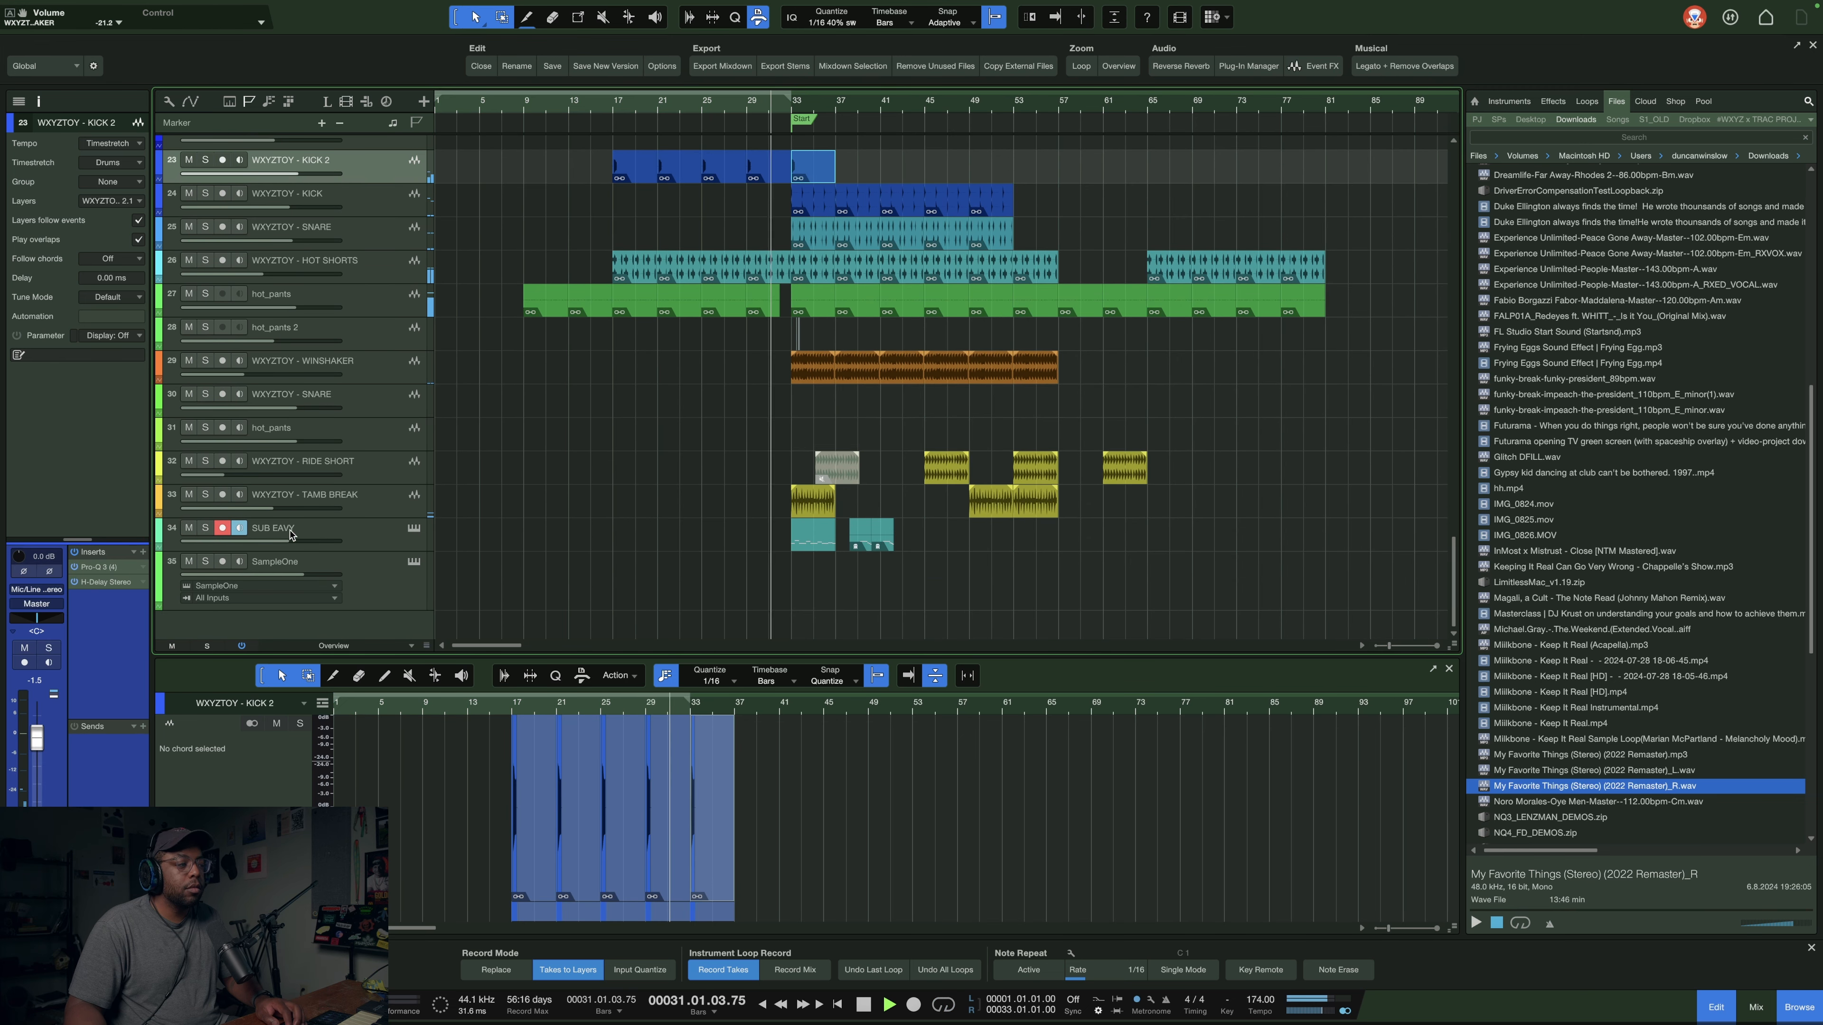
left_click(386, 543)
left_click_drag(42, 629, 42, 632)
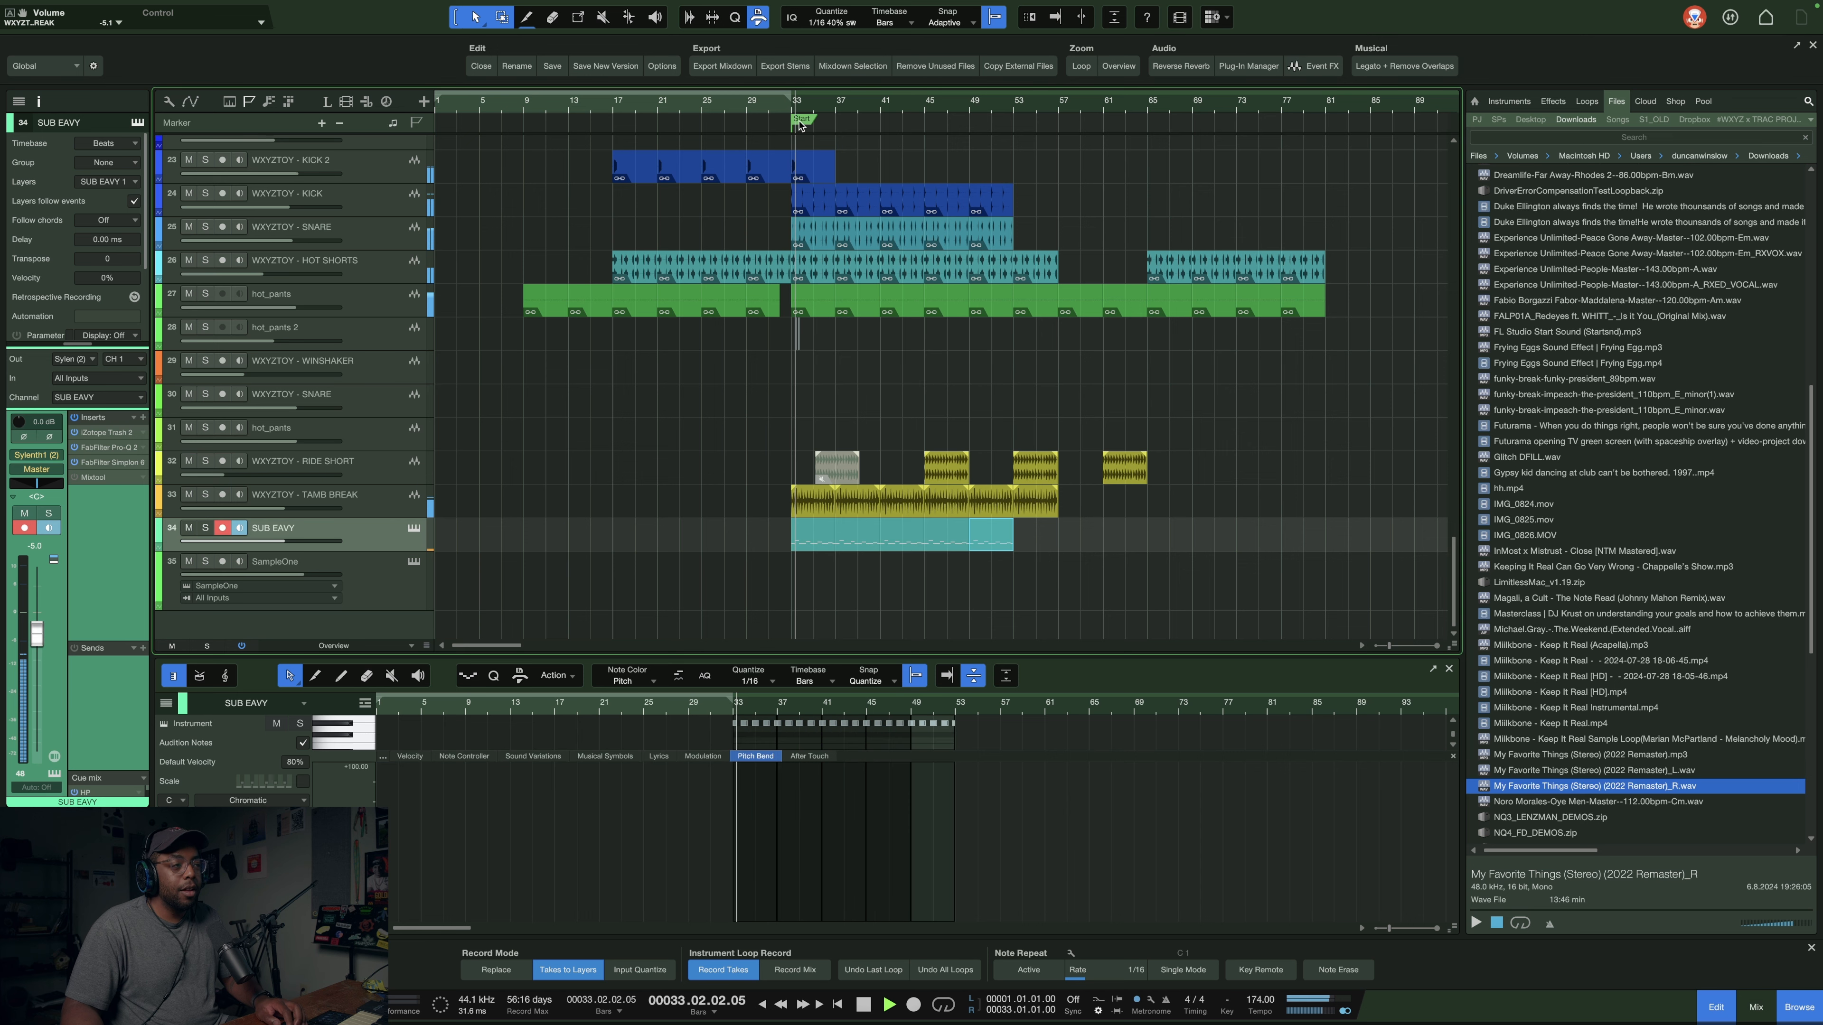
- Move the Start marker to bar 1 and delete the repeated HOT SHORTS and hot_pants events past bar 65
left_click_drag(799, 121, 443, 126)
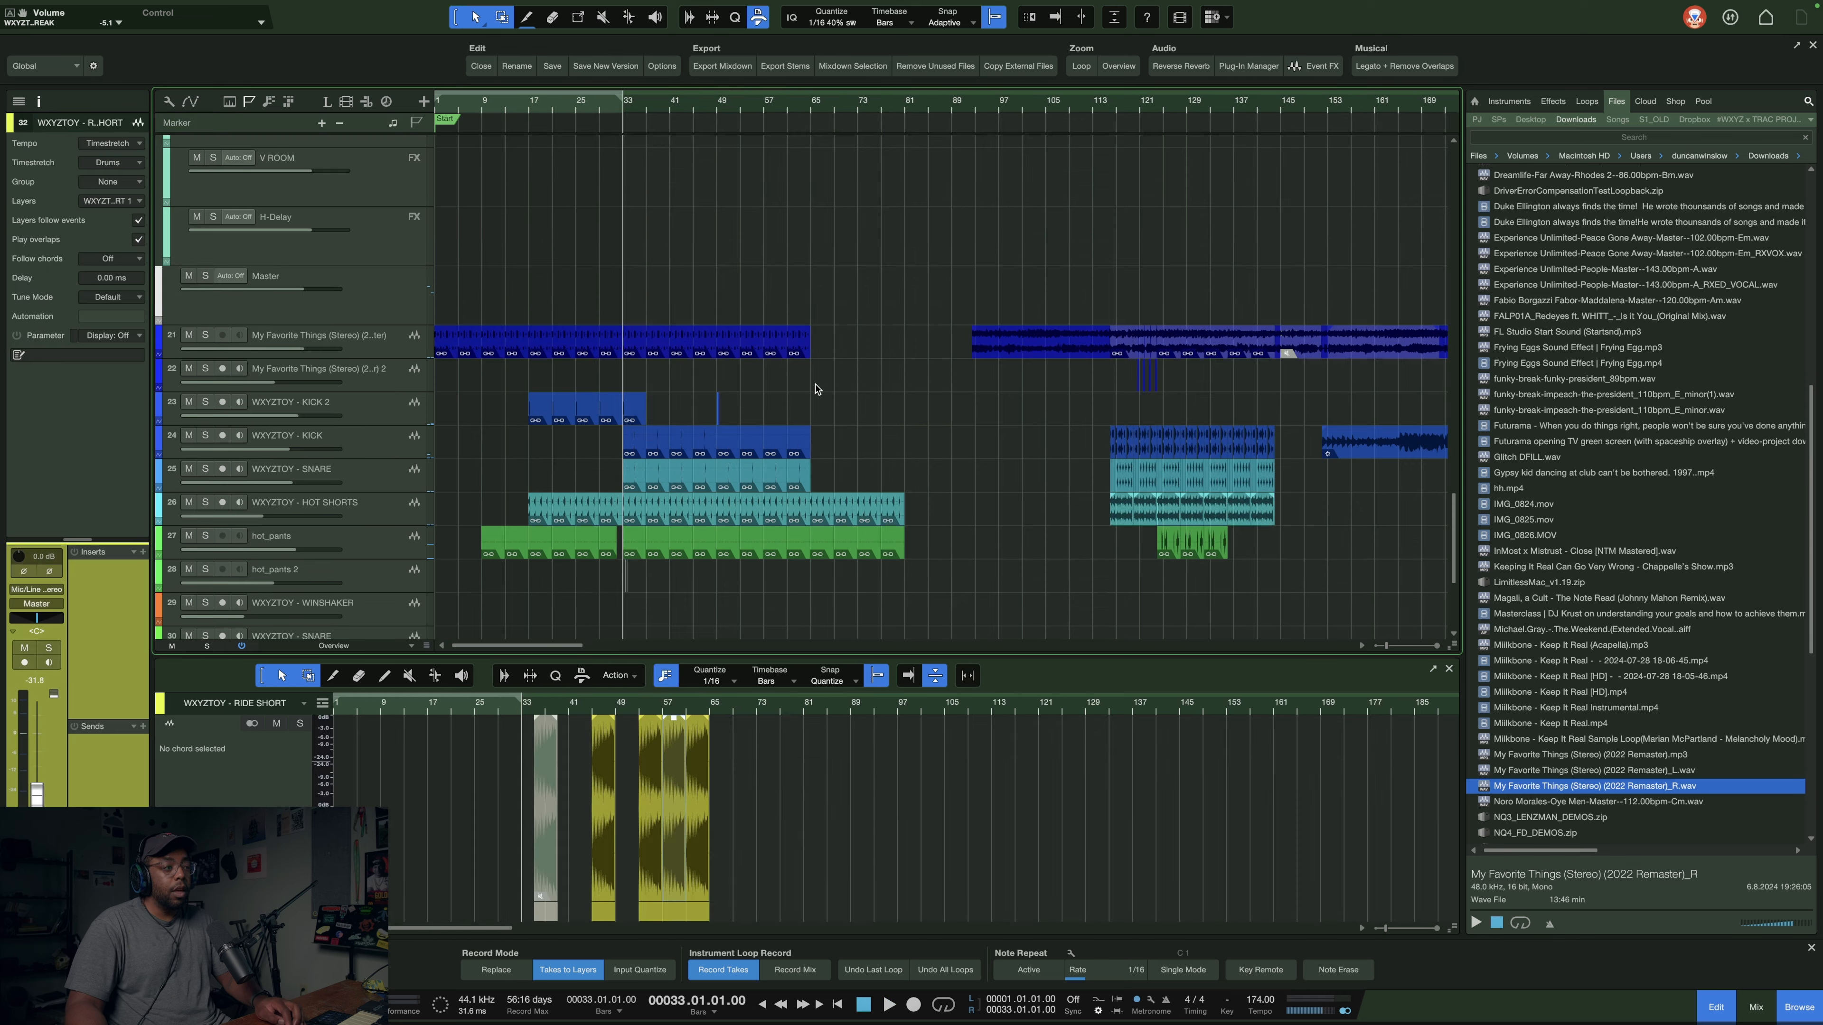
left_click(822, 498)
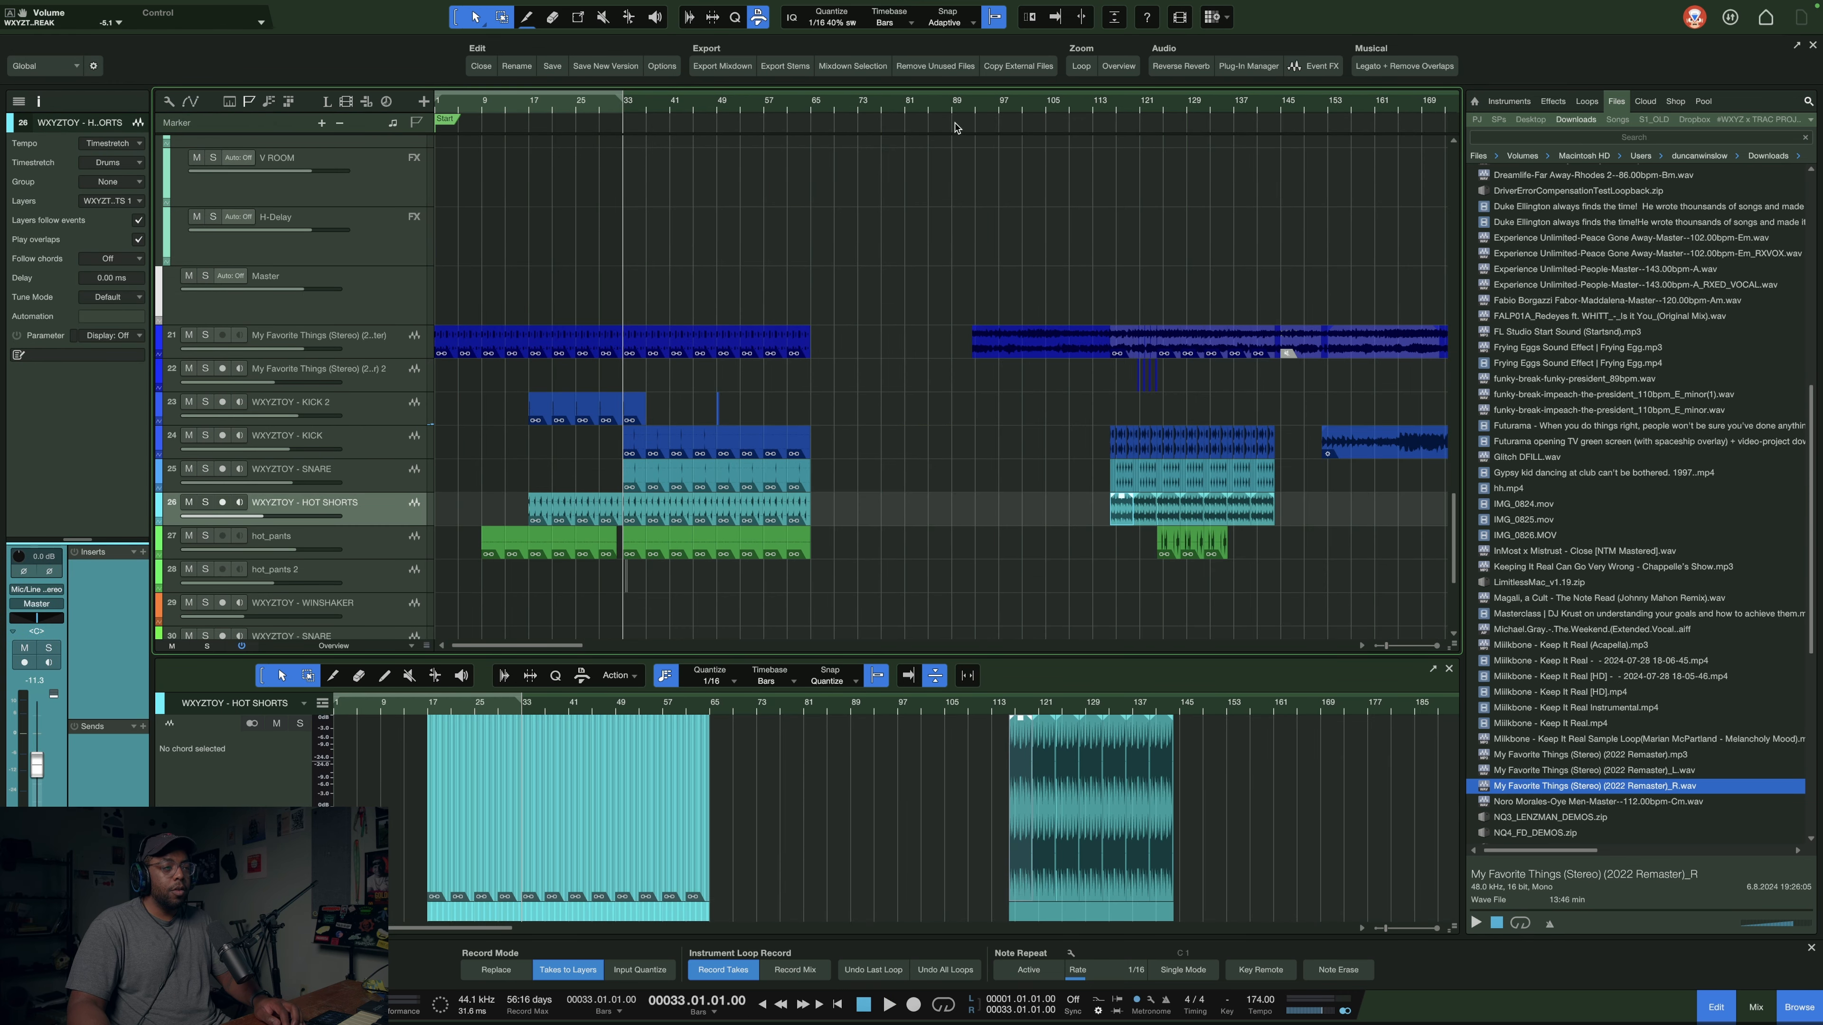
- Duplicate the last My Favorite Things event beyond bar 65 and copy the four-bar KICK 2 event to bar 65
left_click(799, 353)
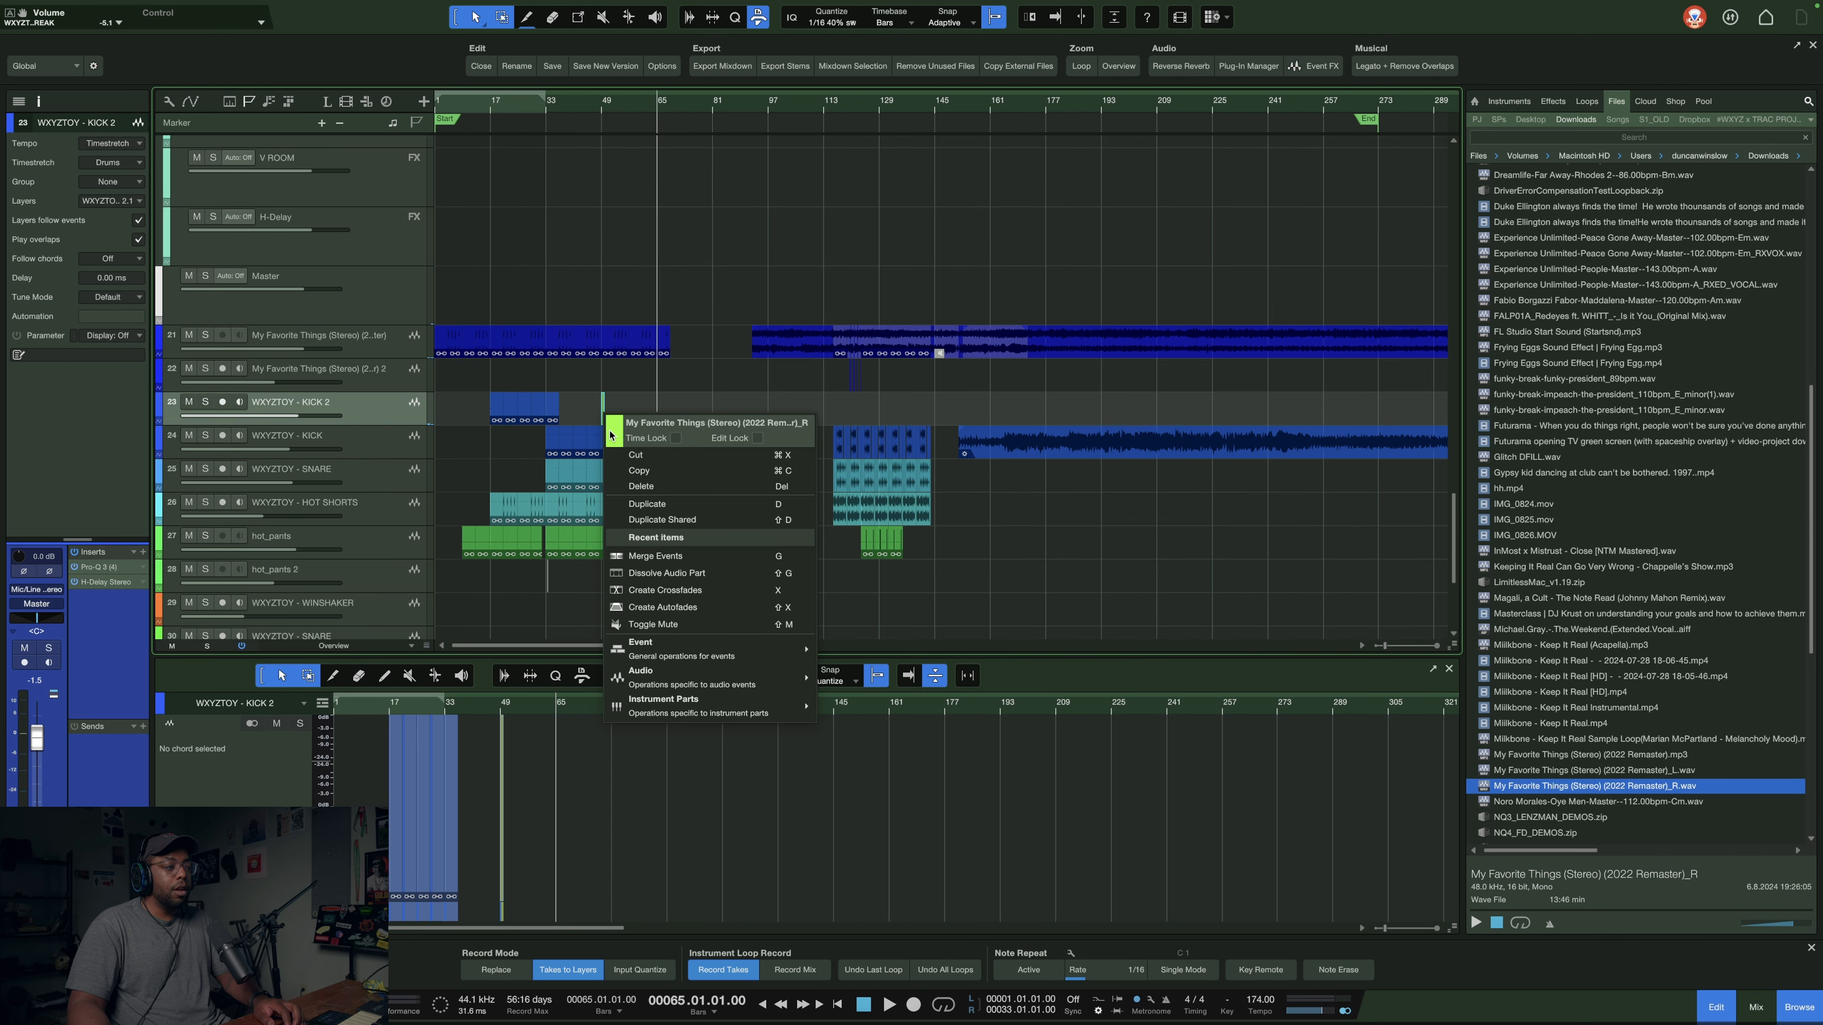
left_click(582, 411)
left_click_drag(663, 414, 662, 415)
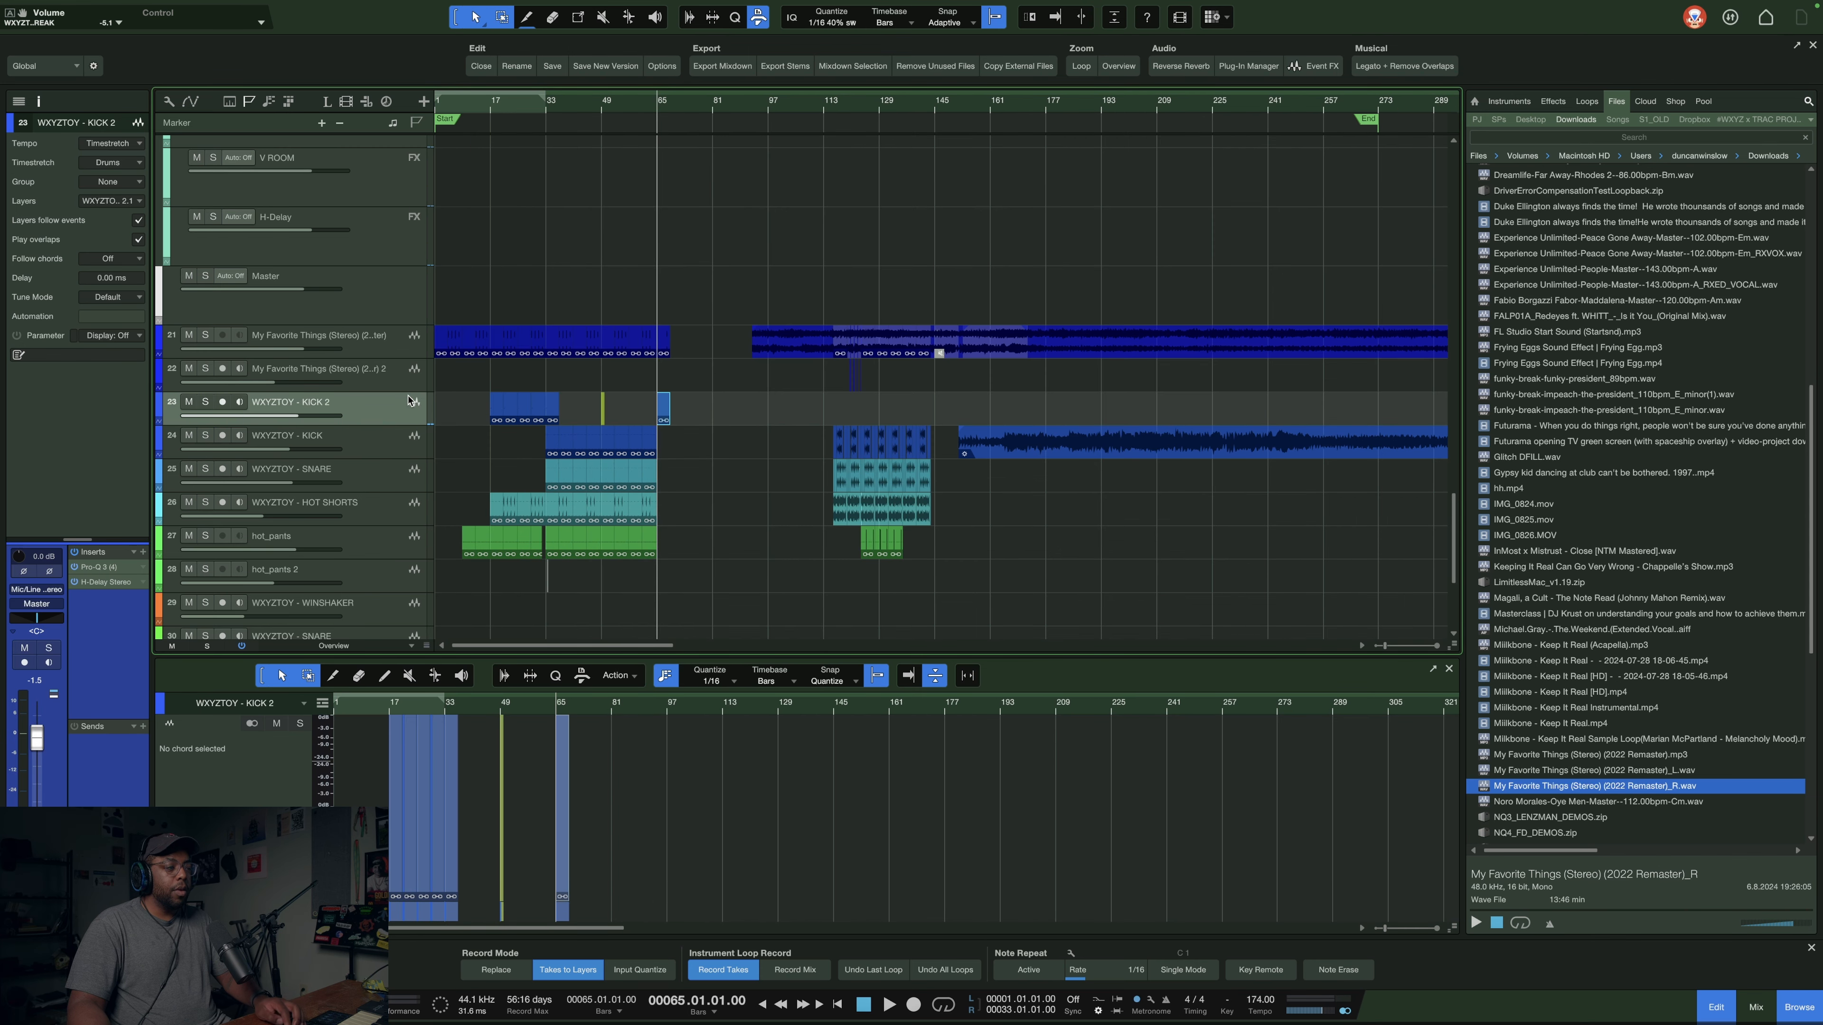
- Bring the four chops of the second My Favorite Things track back to bar 33 and lower that track's volume to about -5.8 dB
left_click(845, 106)
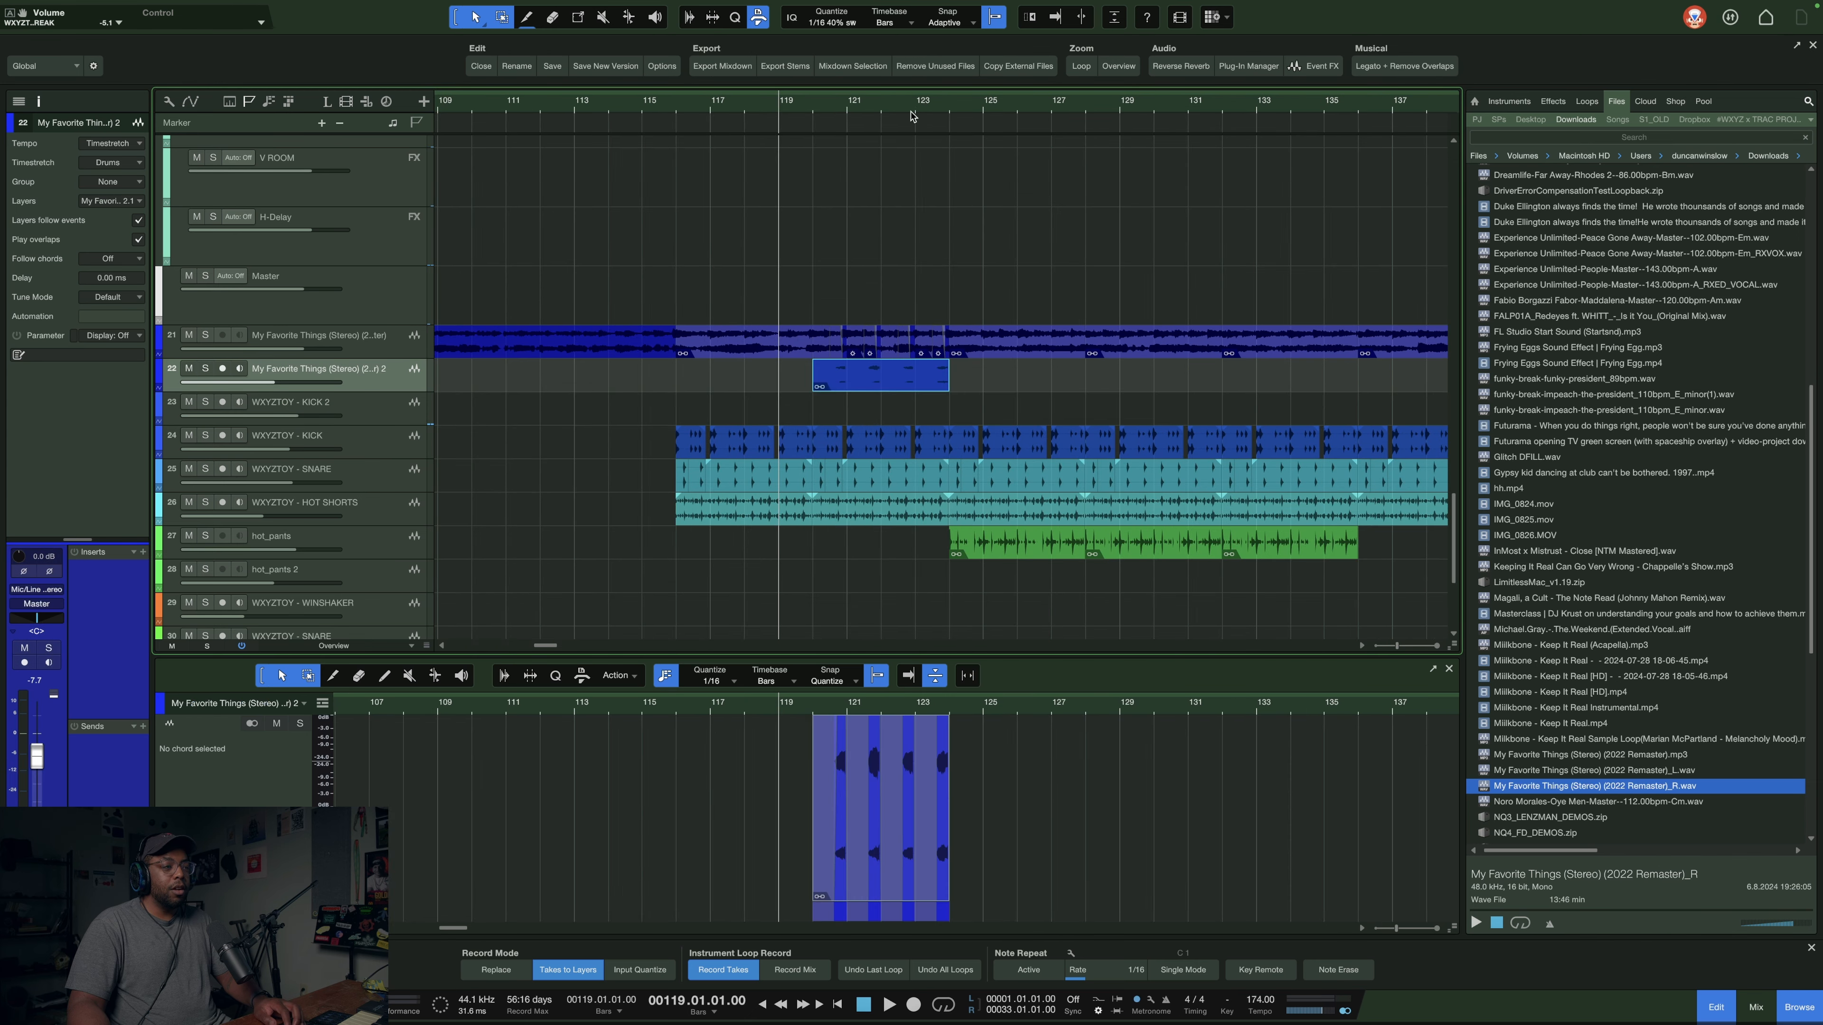
left_click_drag(910, 112, 1200, 75)
left_click_drag(973, 386, 1005, 383)
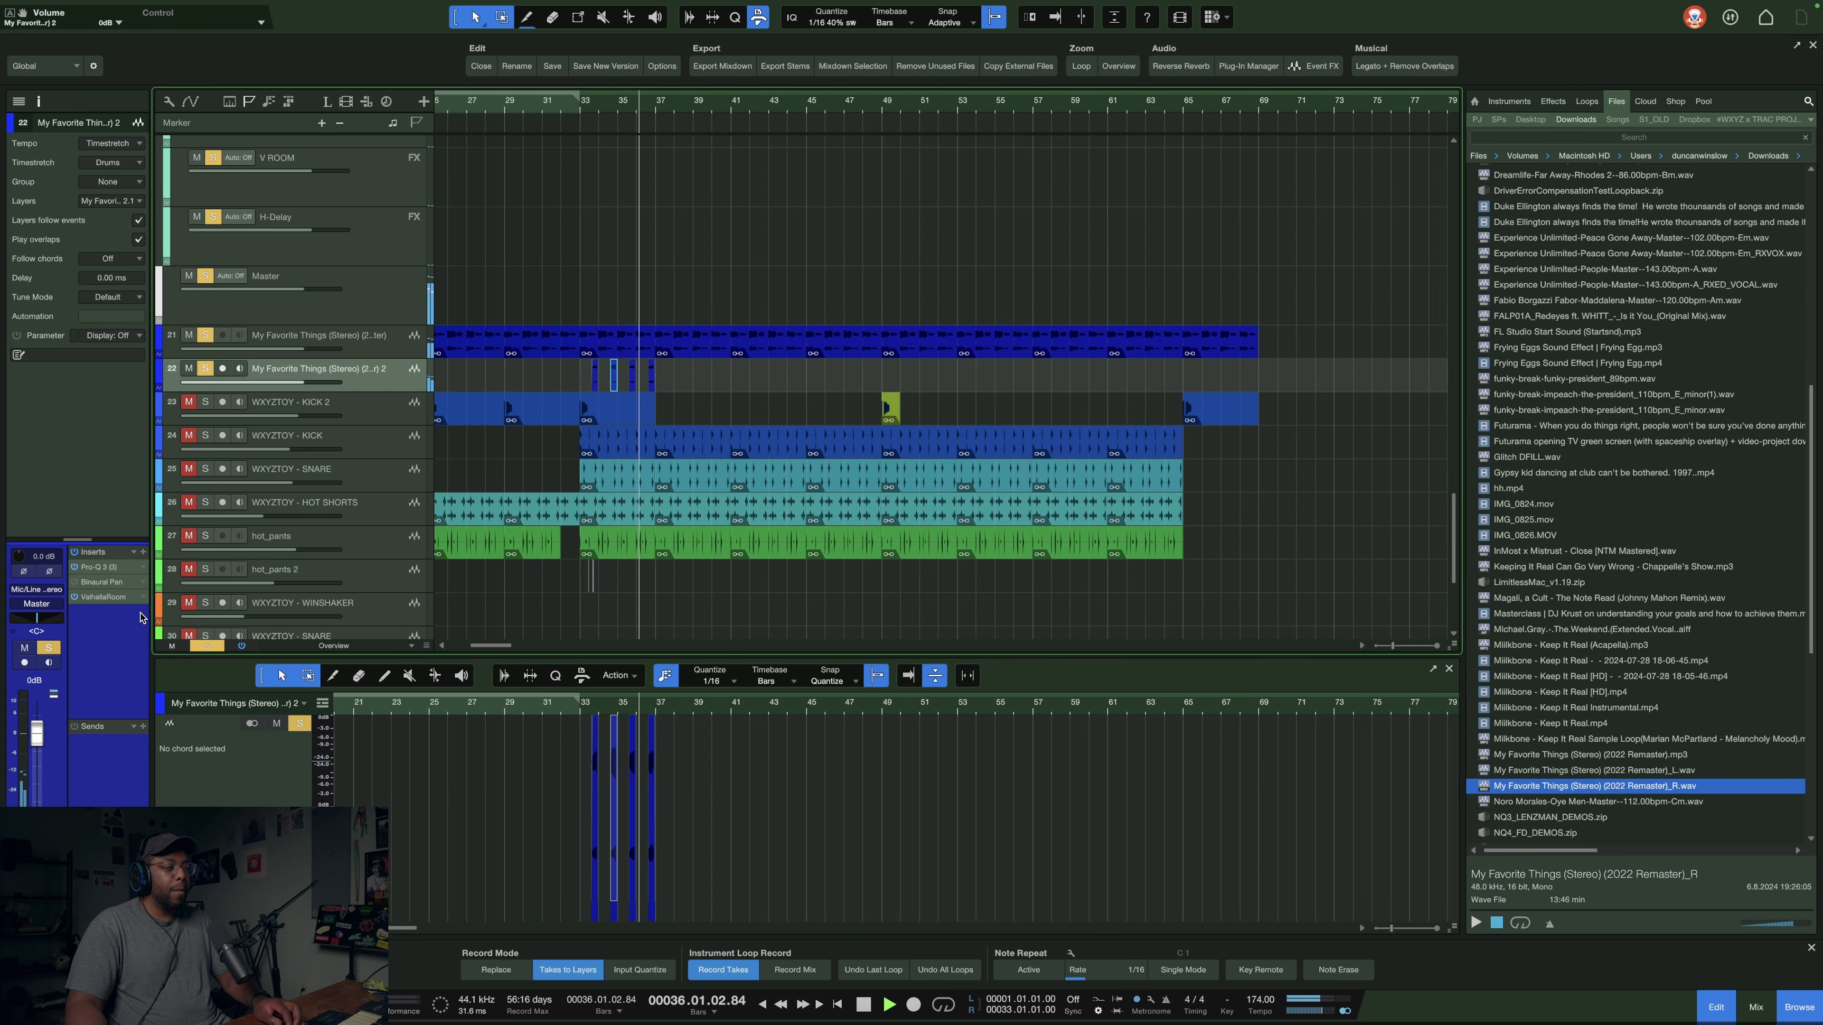
left_click_drag(41, 722, 41, 738)
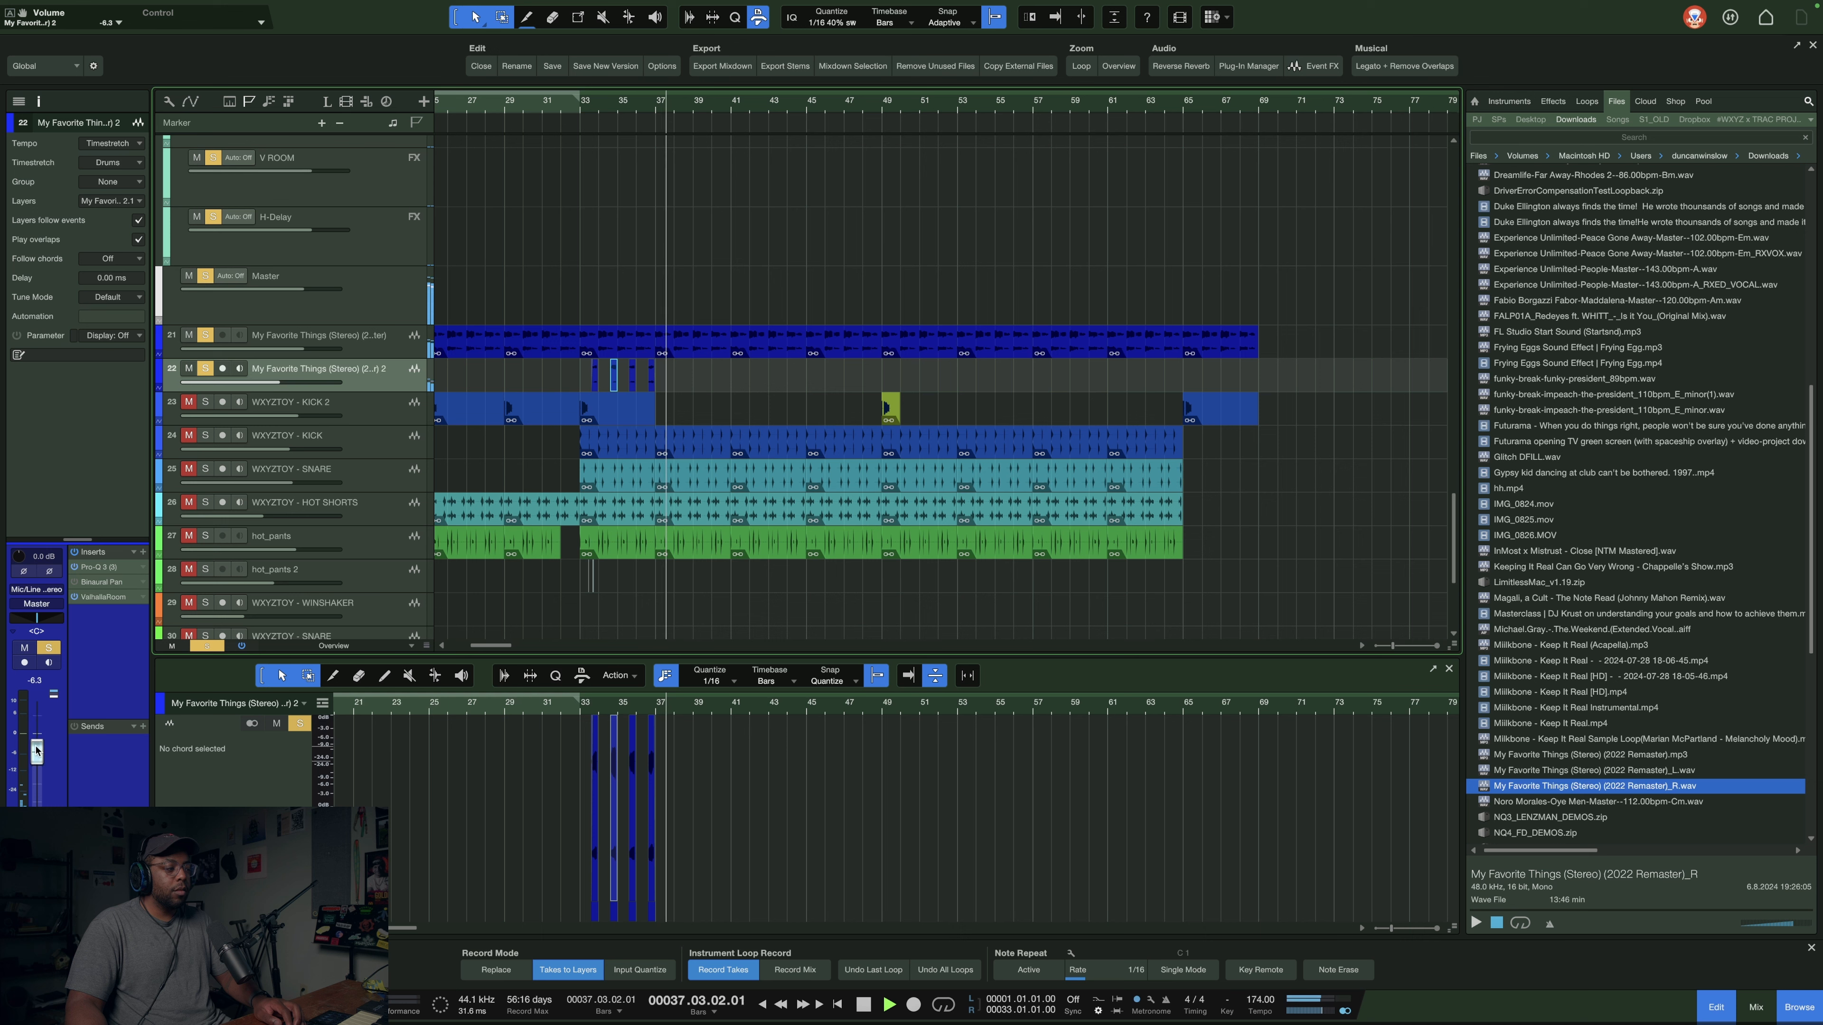
- Merge the four chops on the second My Favorite Things track, duplicate the merged event four times up to bar 53, and play
key("space")
left_click_drag(684, 378, 524, 383)
key("g")
key("d")
key("d")
key("d")
key("d")
key("space")
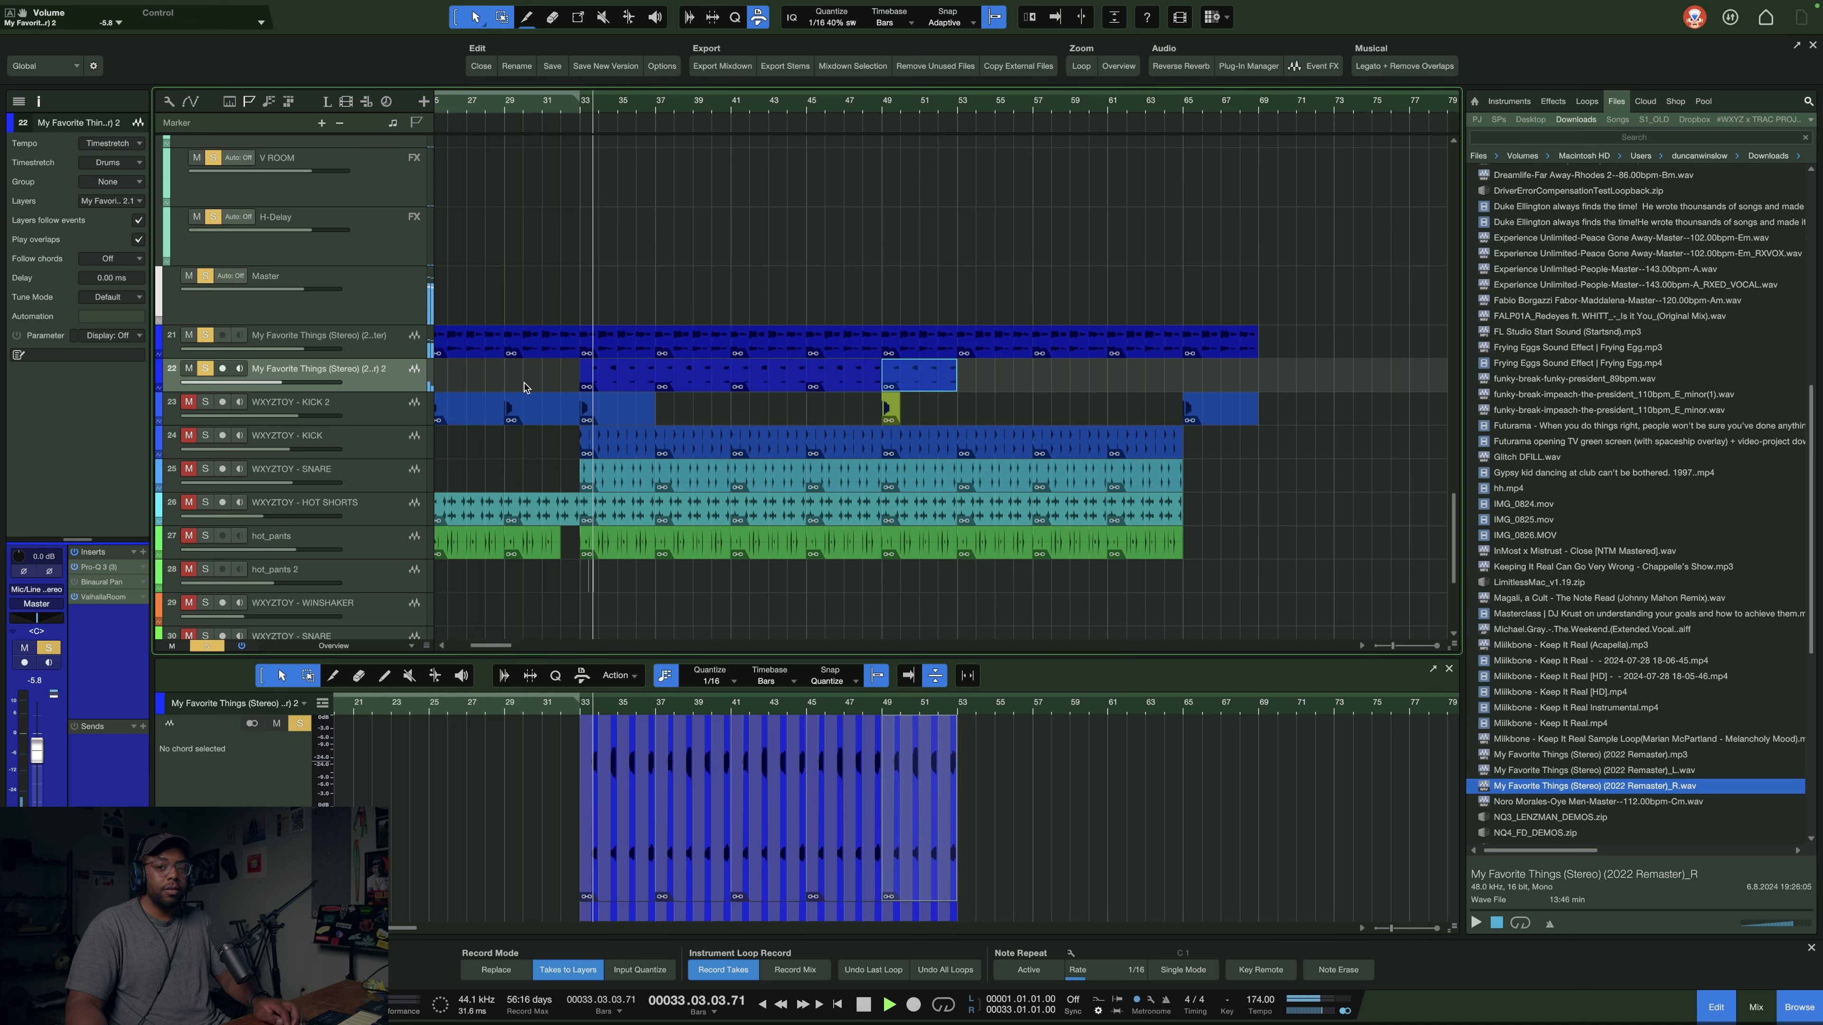
- Raise the second My Favorite Things track's volume to about -4.8 dB and stop playback
left_click_drag(38, 751, 38, 748)
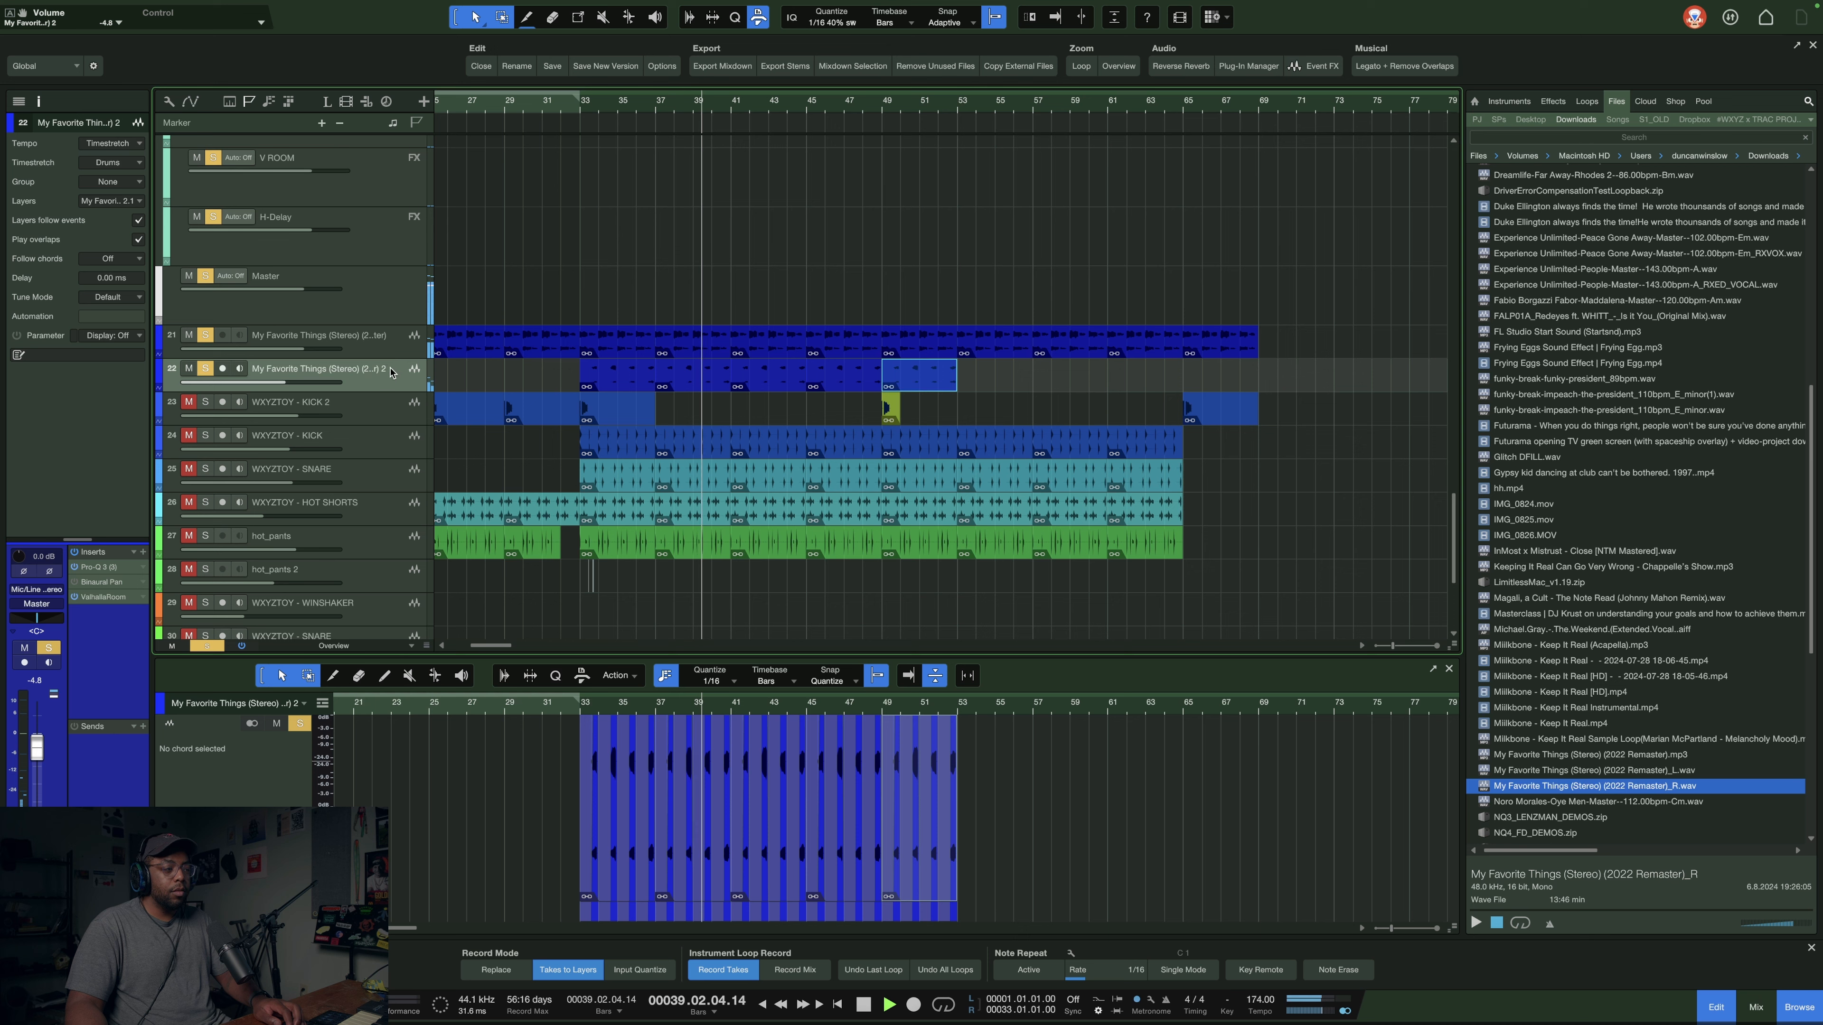
left_click_drag(696, 108, 750, 86)
key("space")
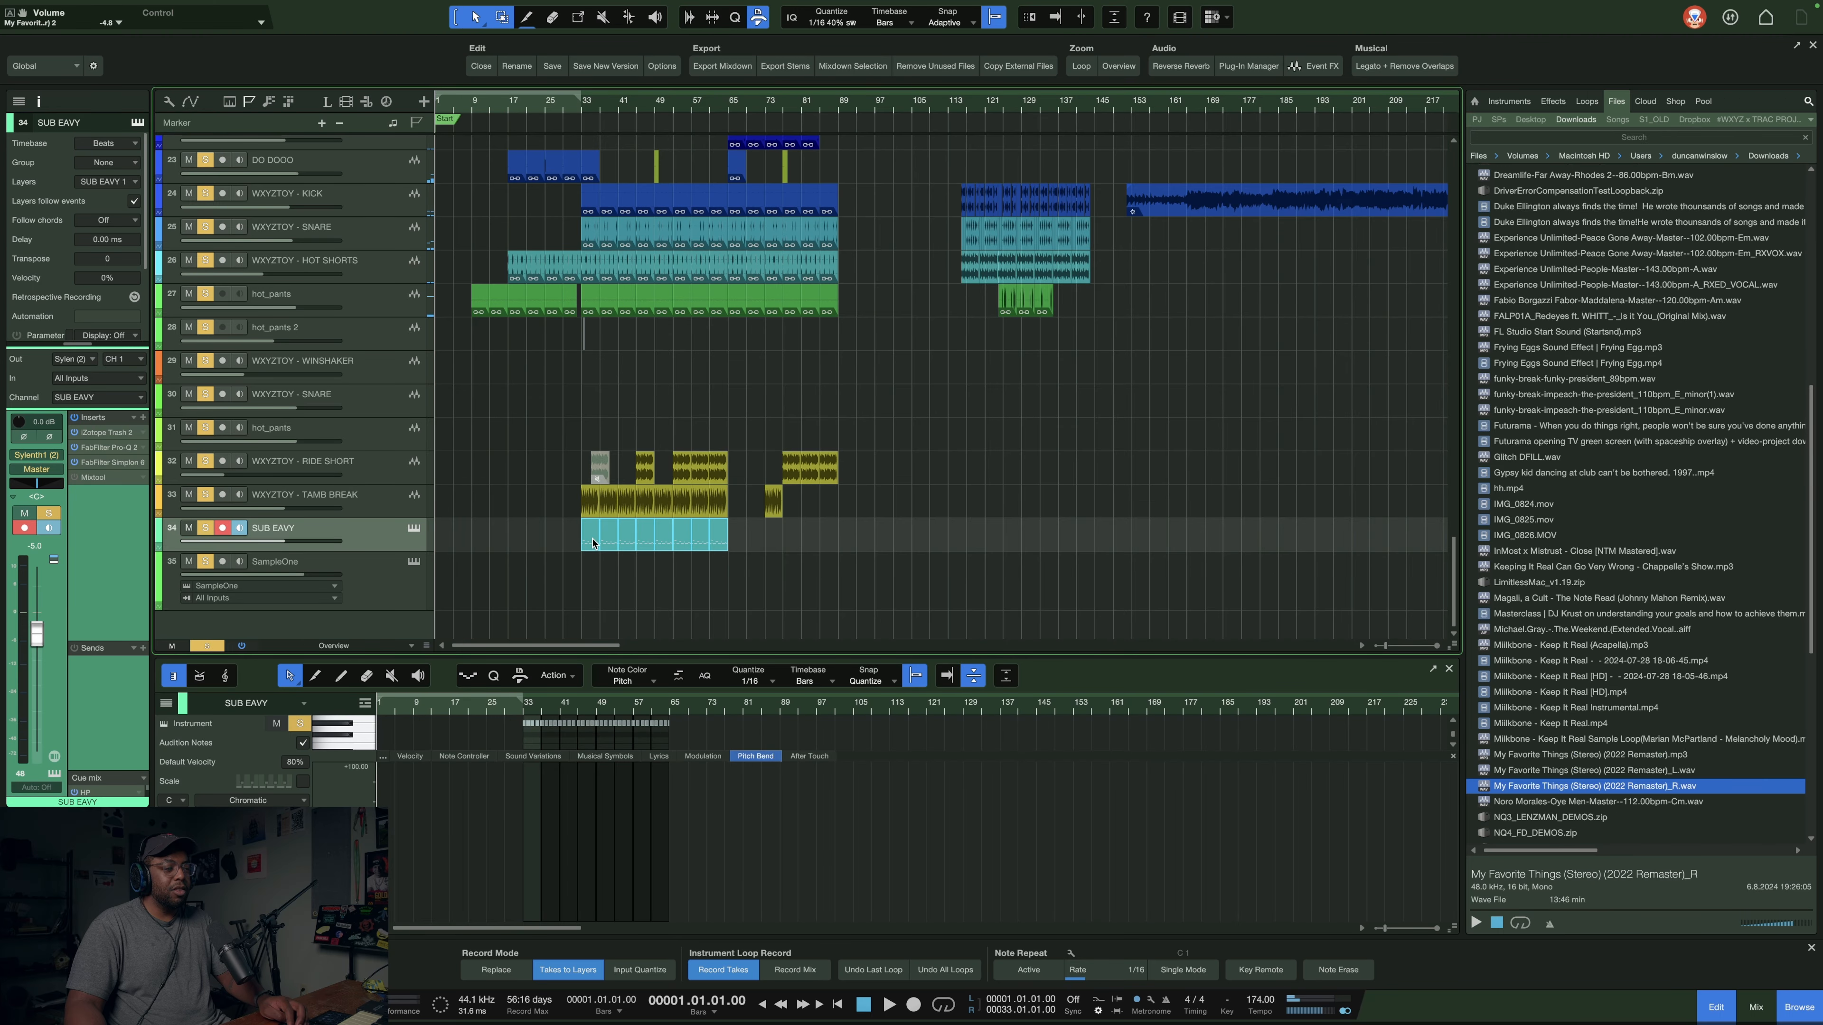
- Copy the first four-bar SUB EAVY part to bar 65 and enlarge the note editor to show its notes during playback
left_click_drag(603, 524, 751, 515)
key("space")
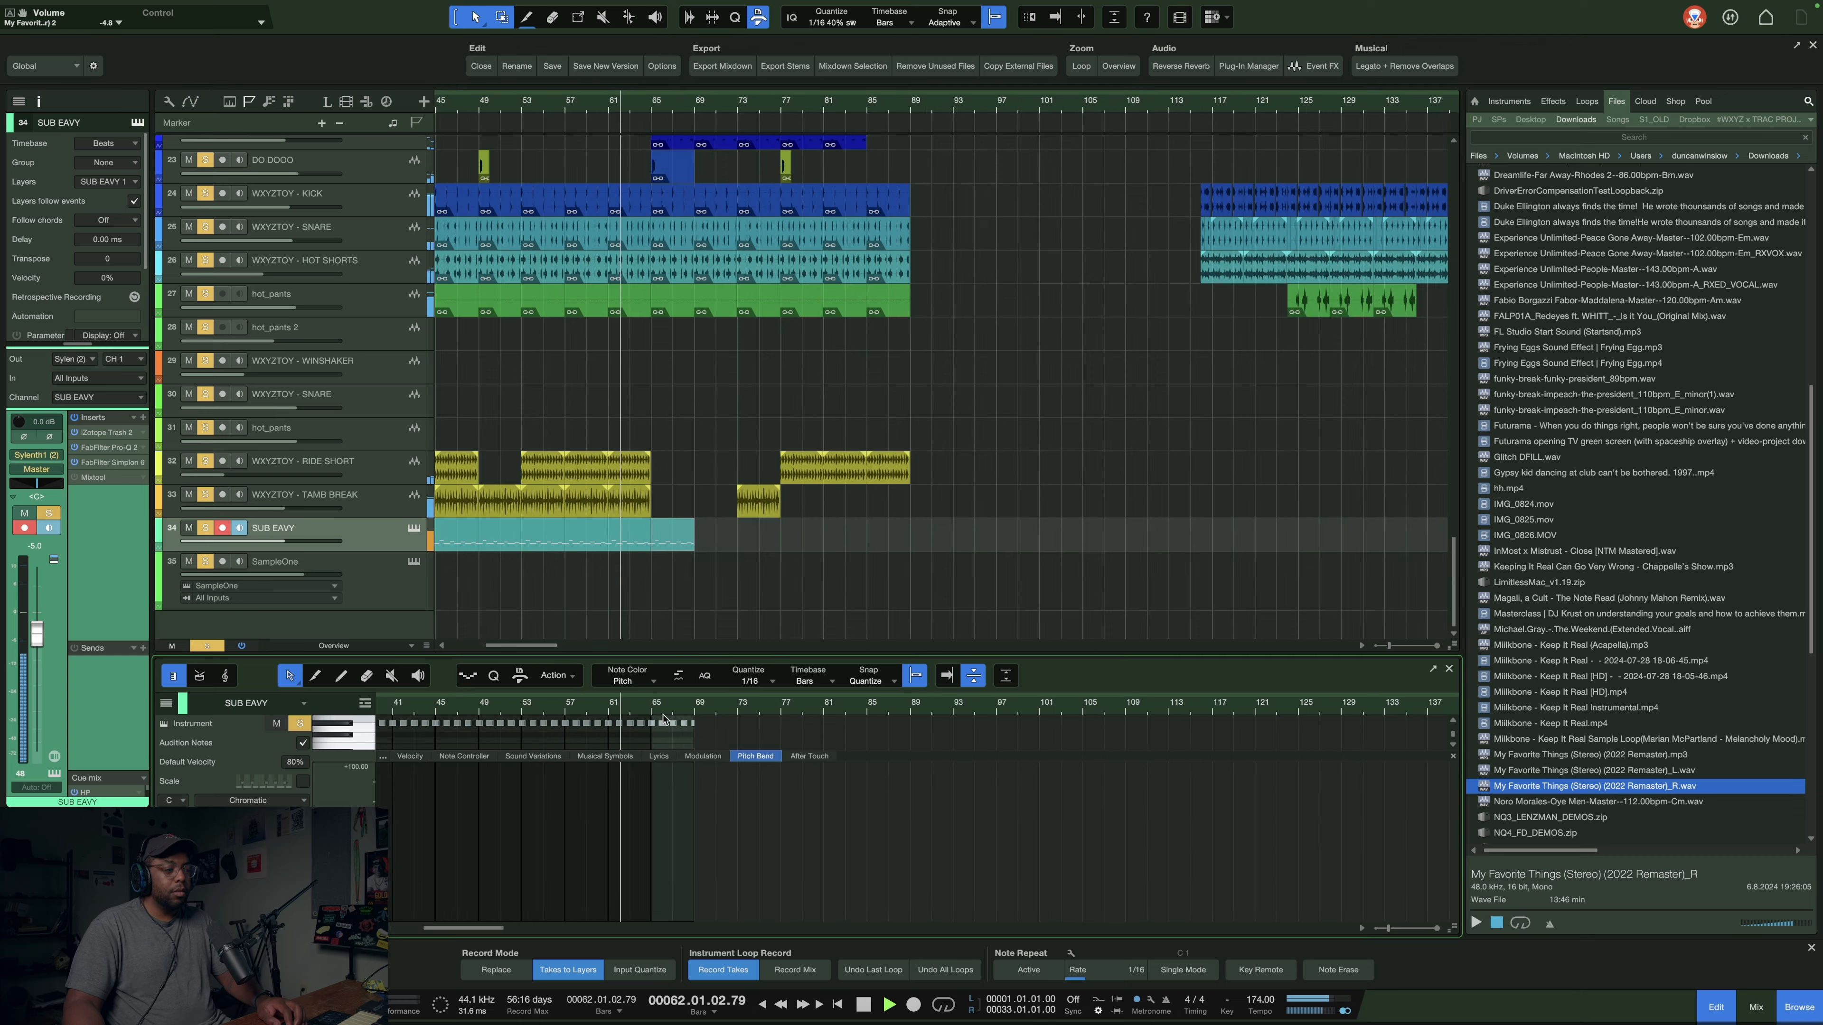
scroll(676, 729, "up", 5)
left_click_drag(694, 655, 695, 403)
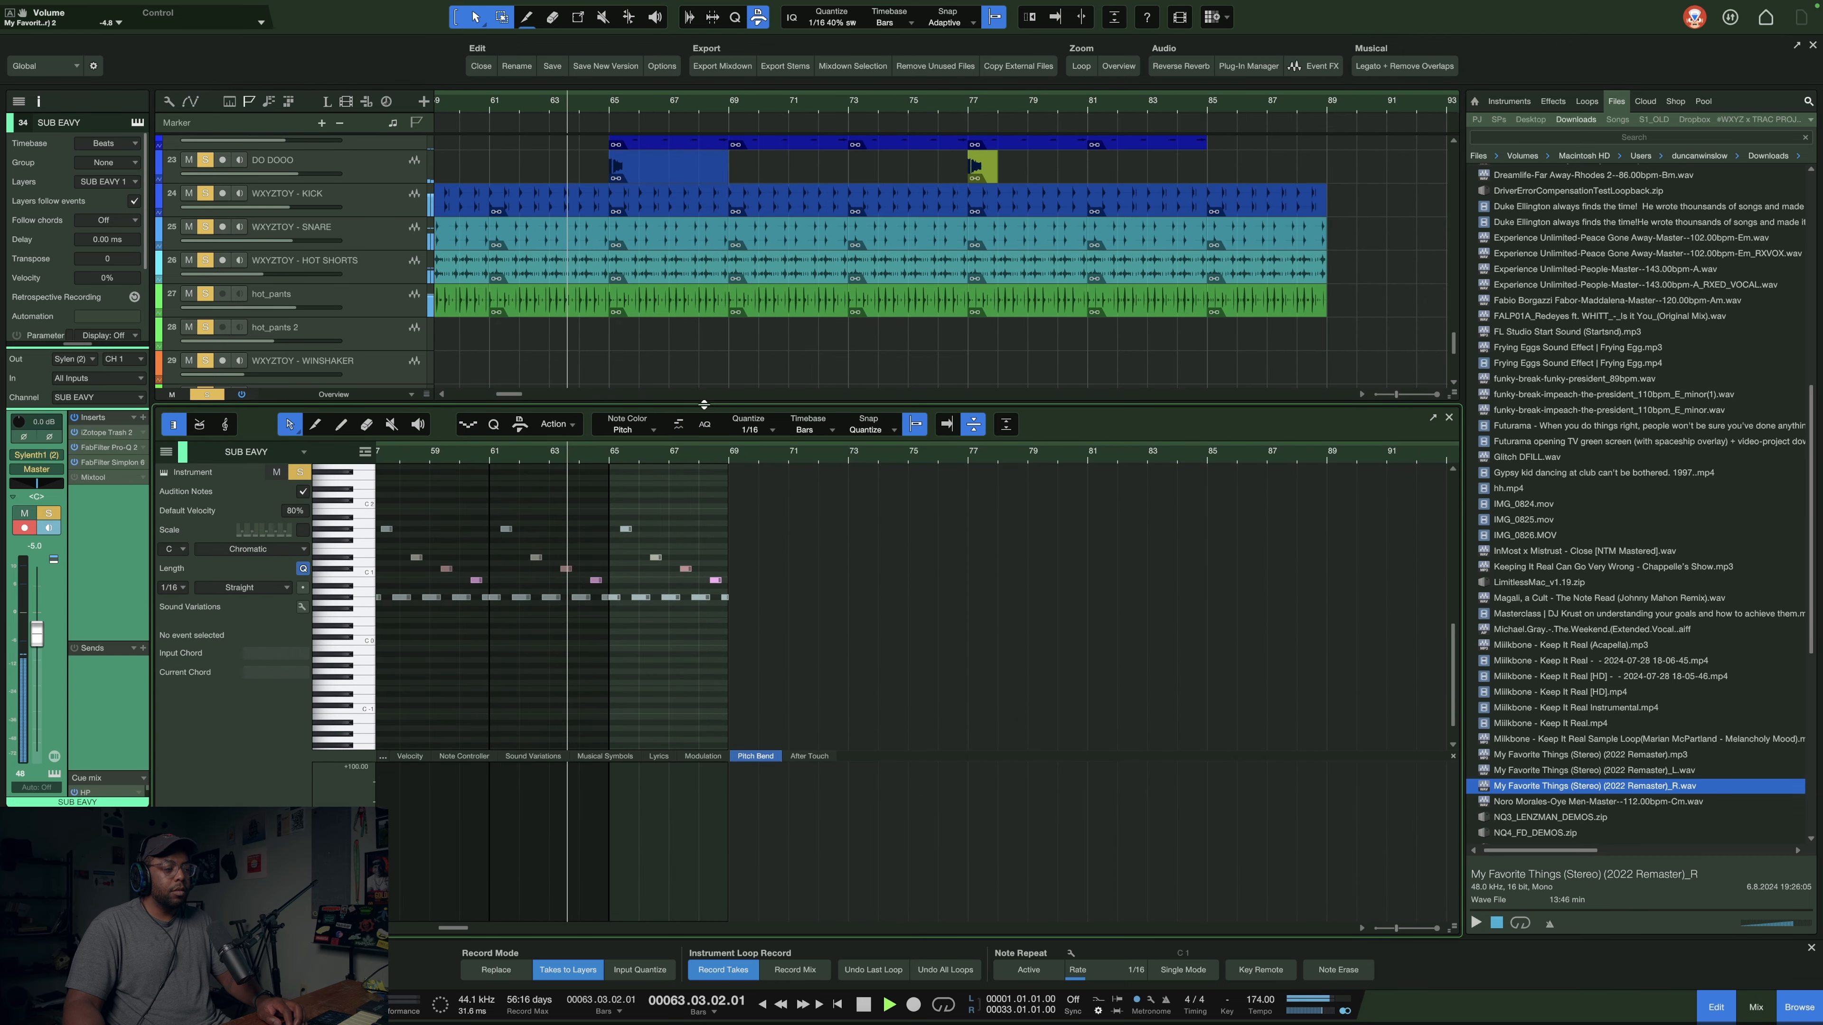
scroll(671, 480, "up", 3)
scroll(671, 480, "up", 2)
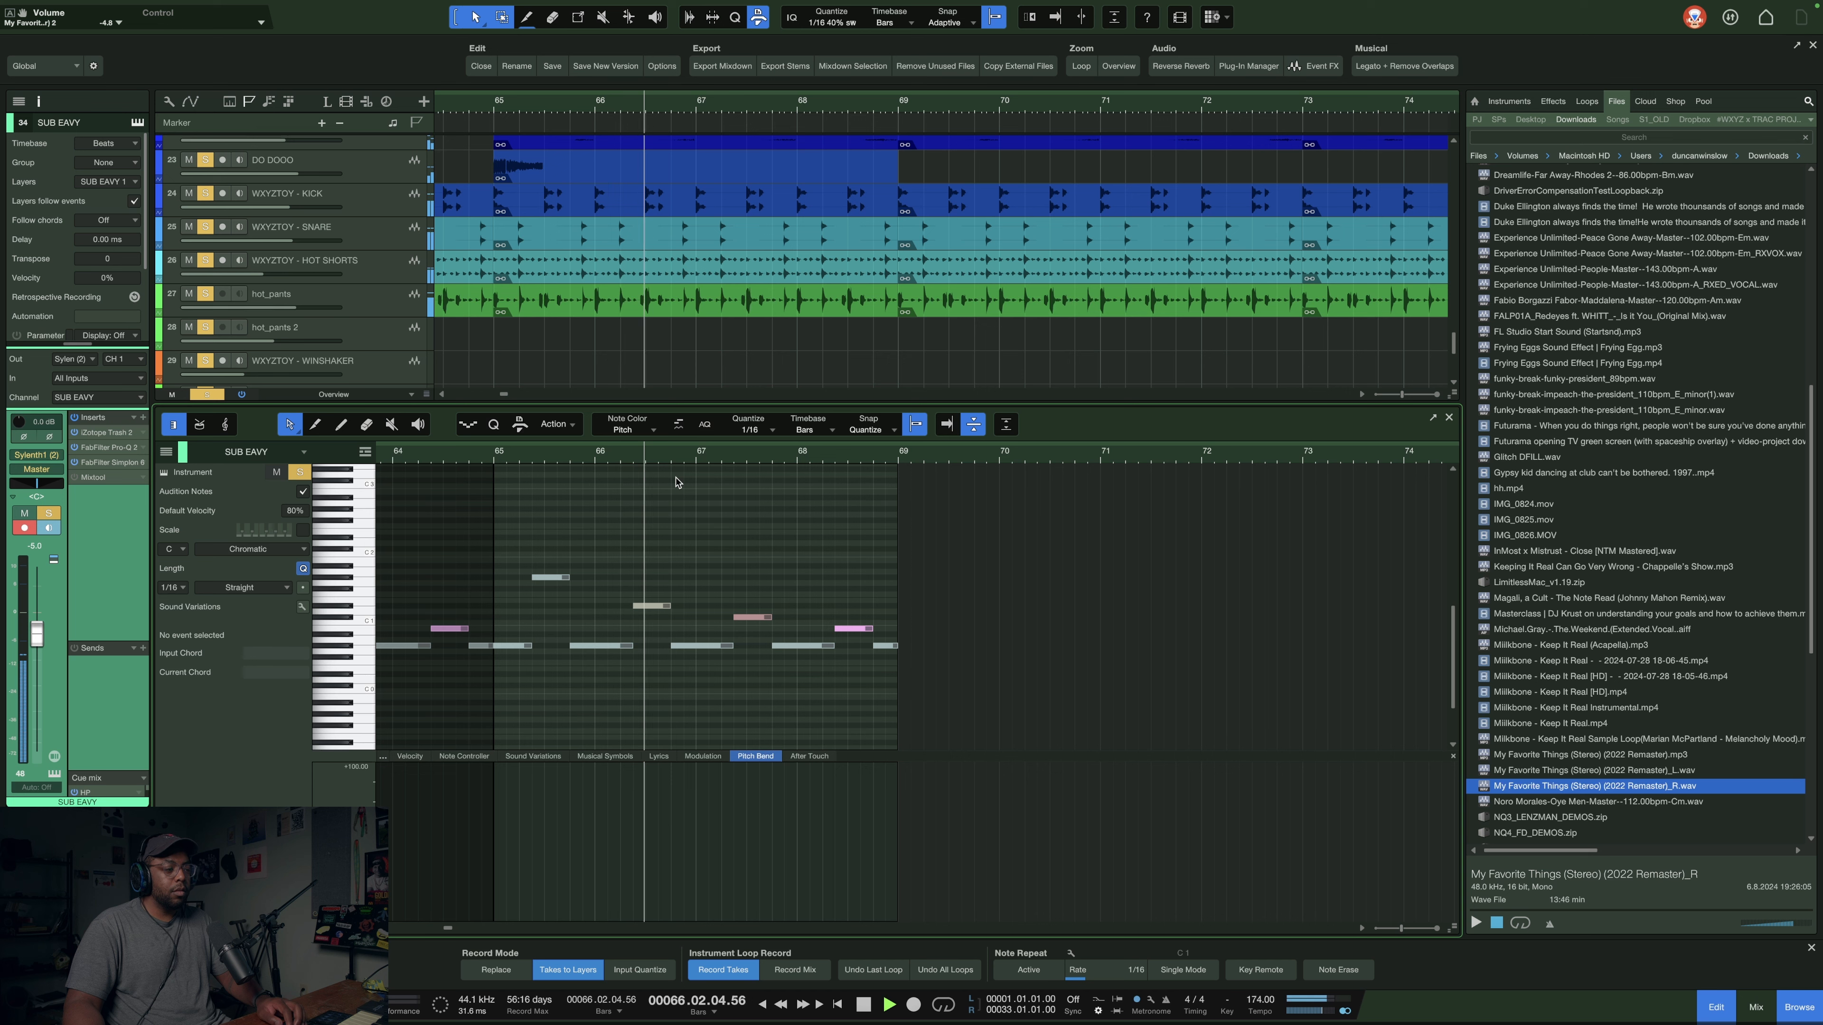
scroll(541, 553, "up", 5)
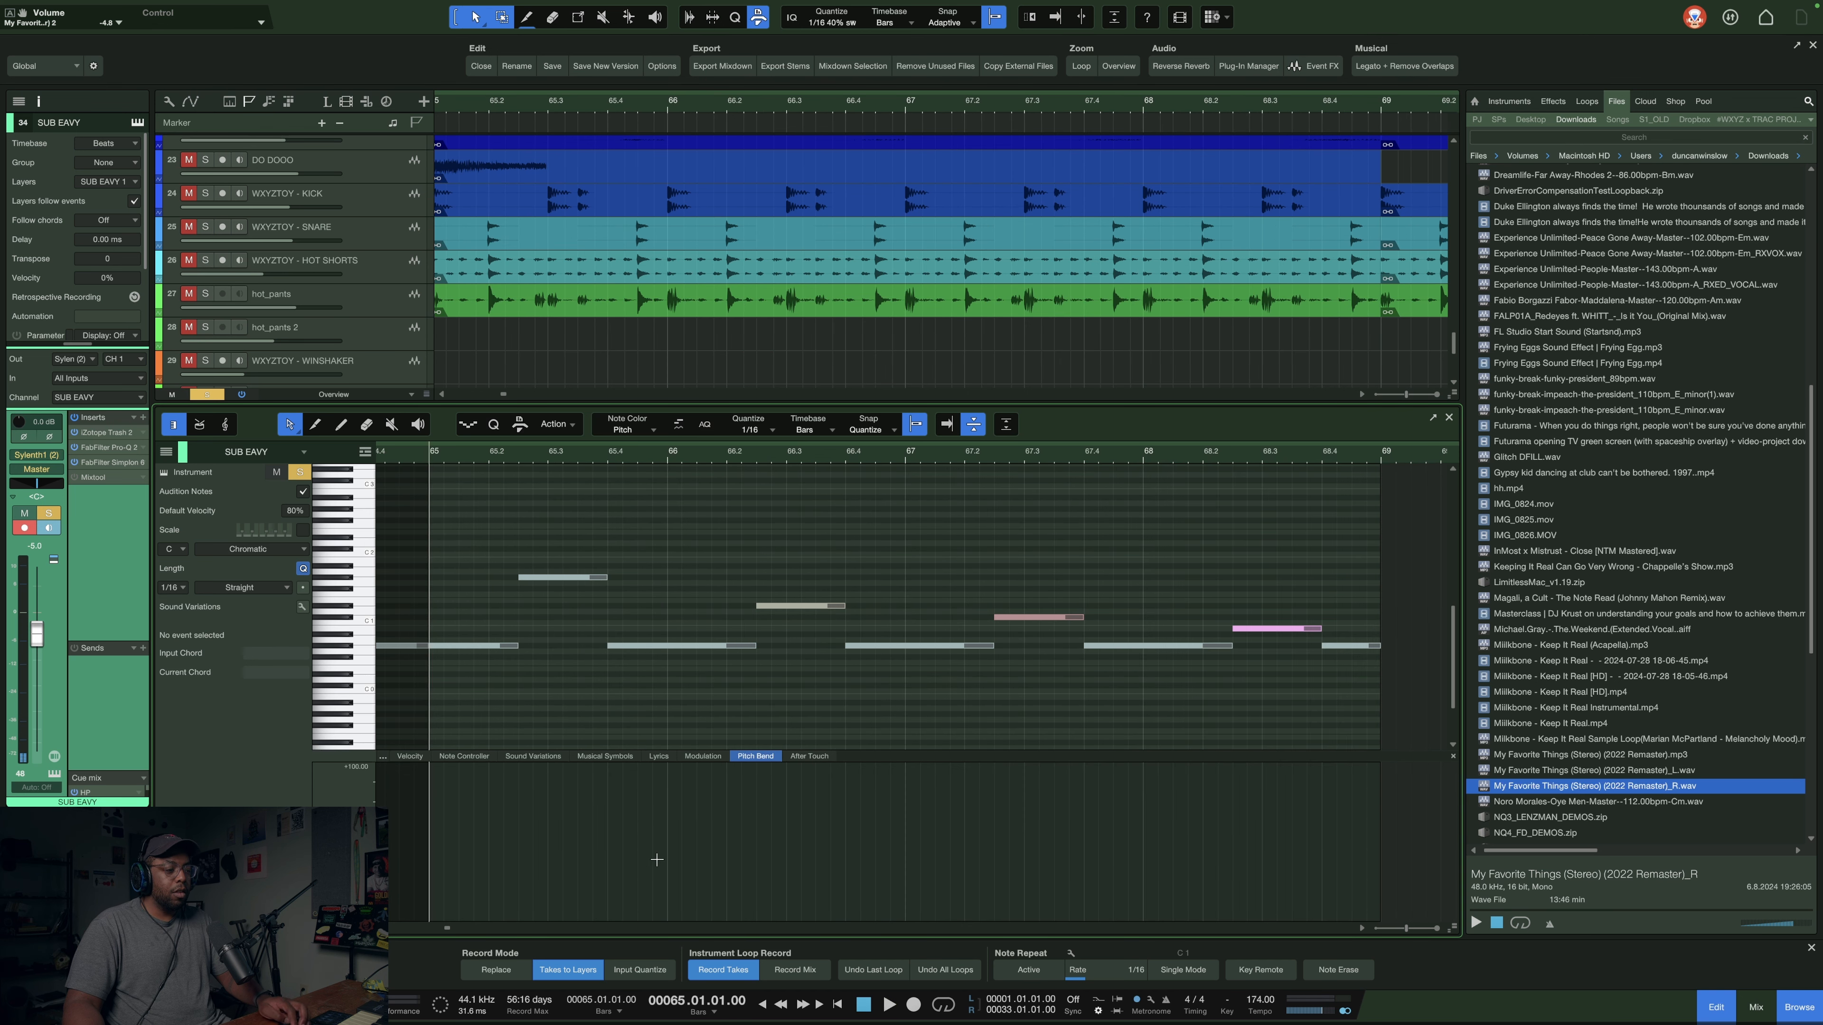
- Draw a curved pitch bend rise into the upper SUB EAVY note in bar 66, move its start closer to the note, and play it
left_click_drag(656, 859, 700, 842)
key("space")
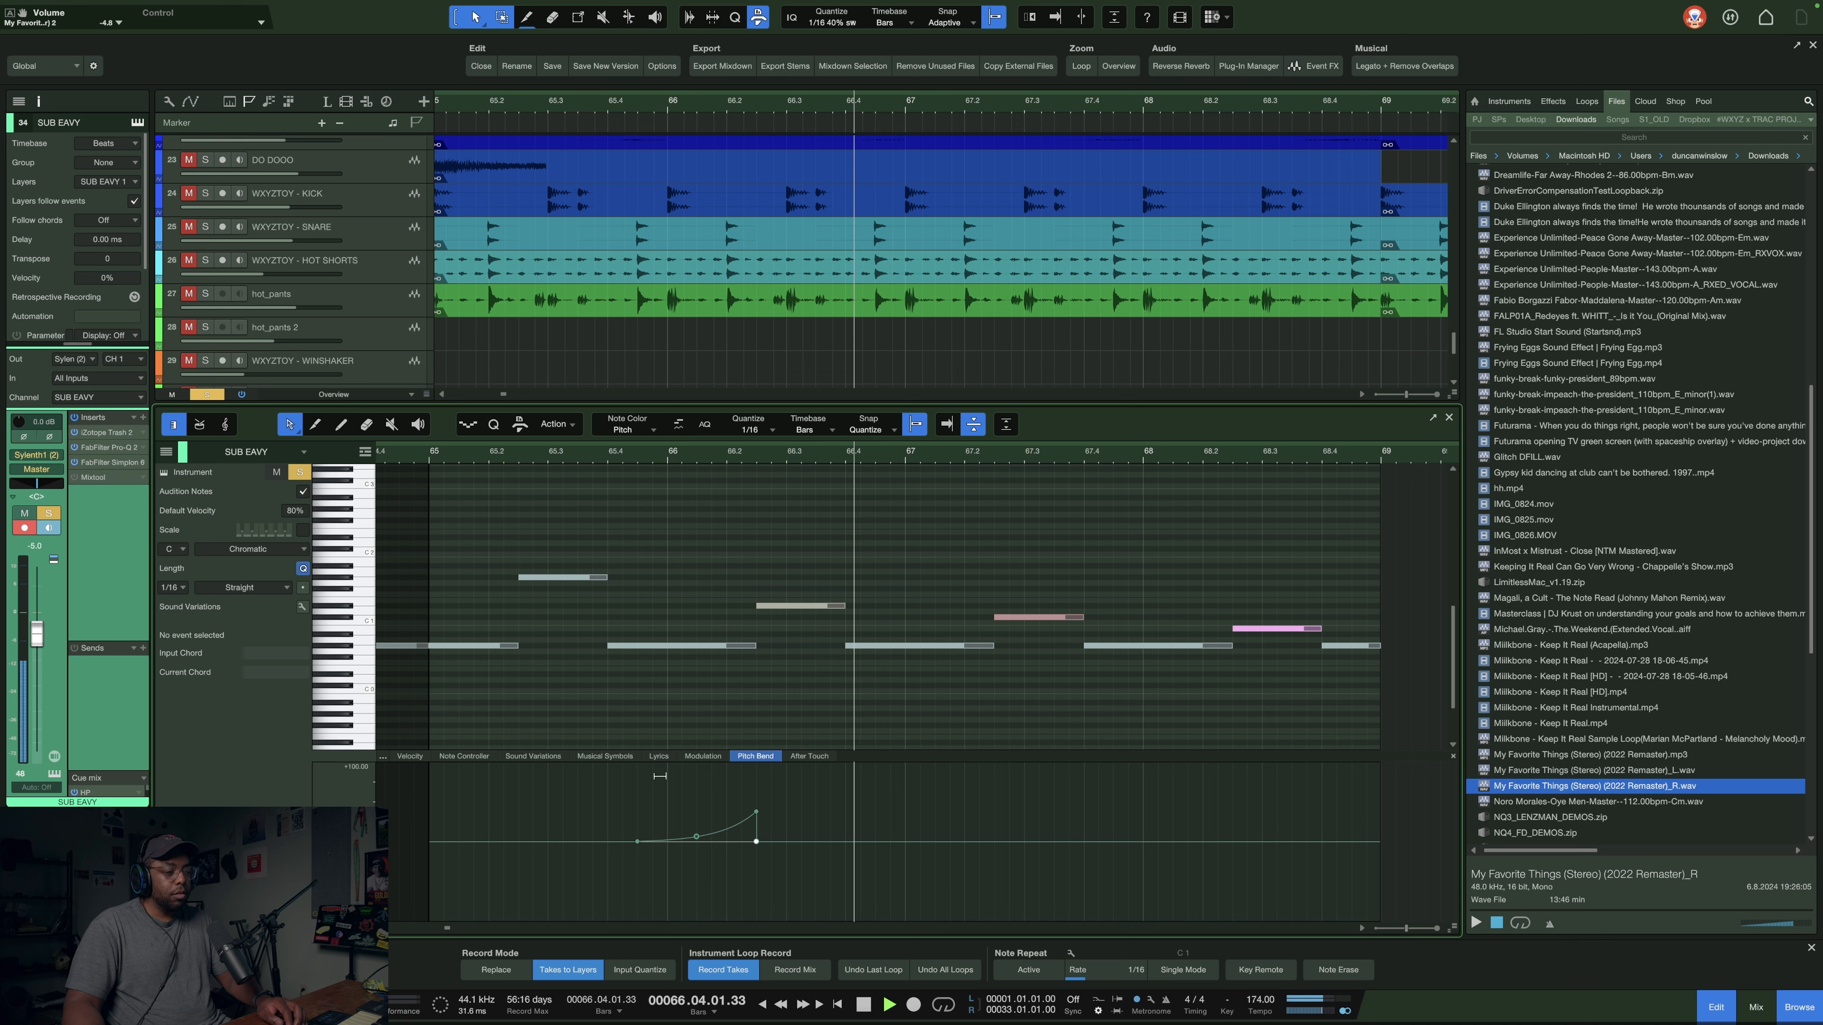
key("space")
left_click_drag(639, 842, 697, 847)
key("space")
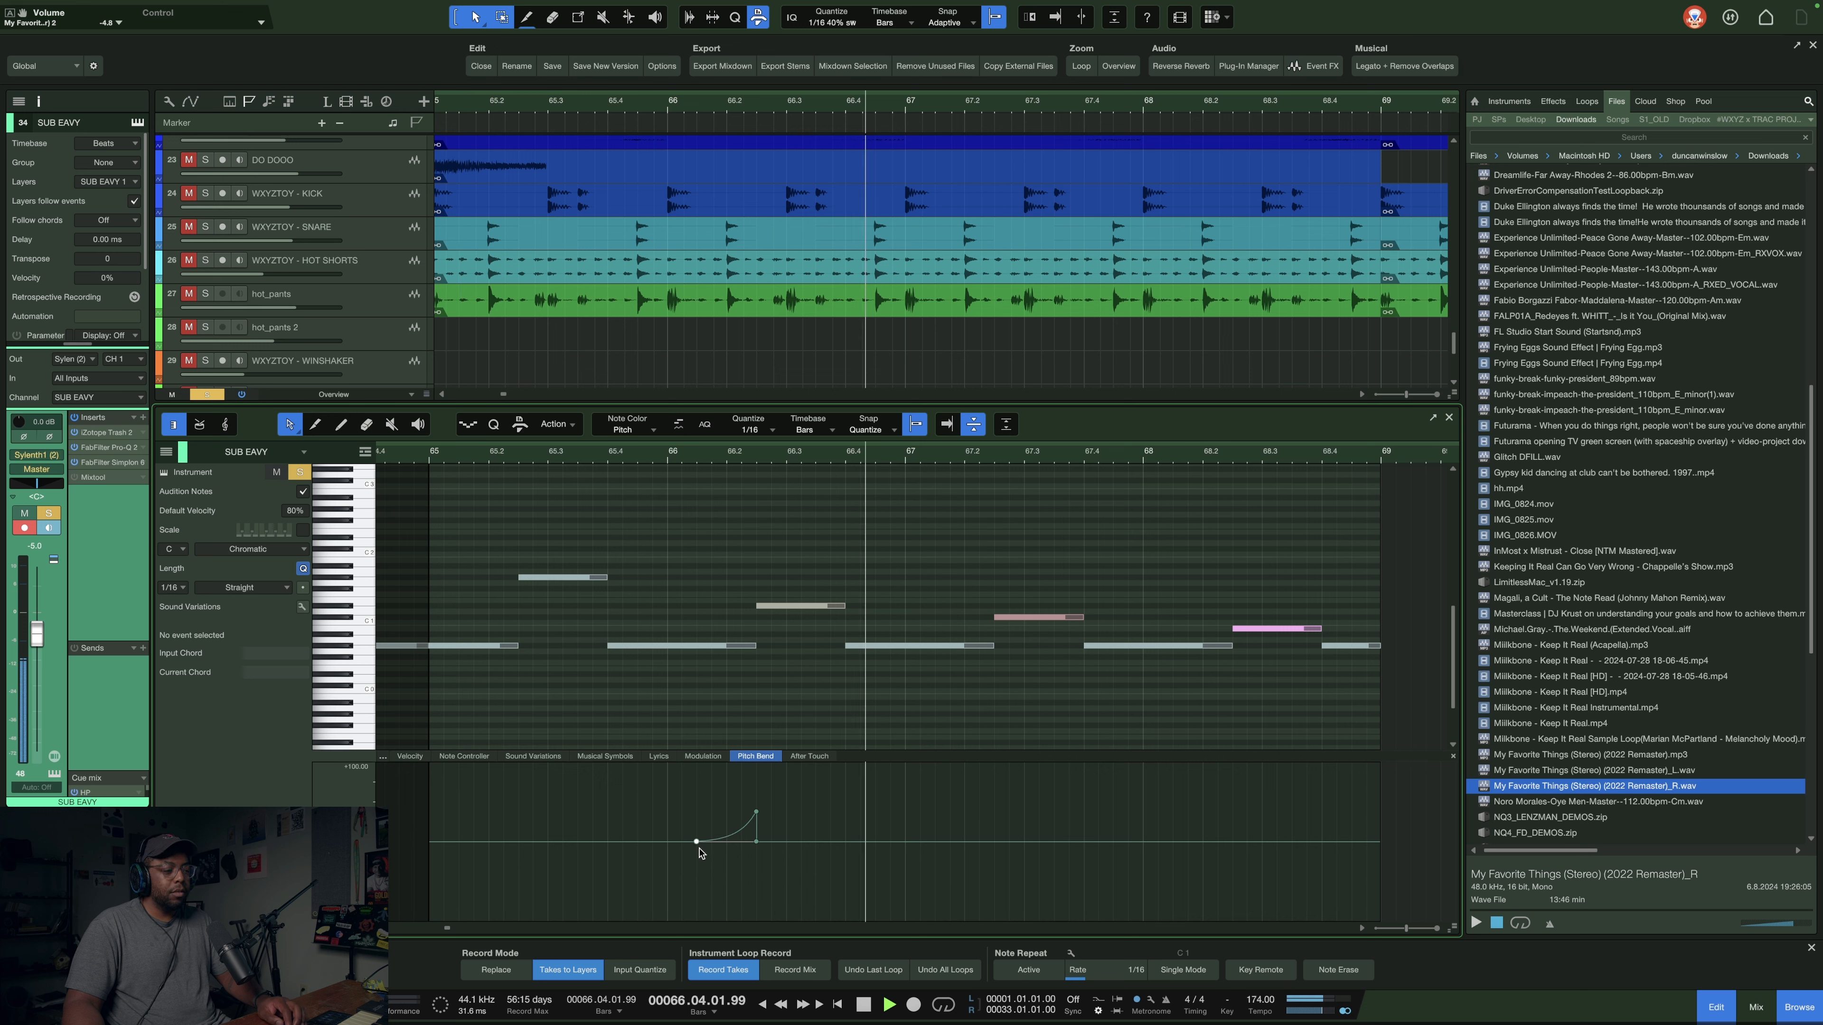
key("space")
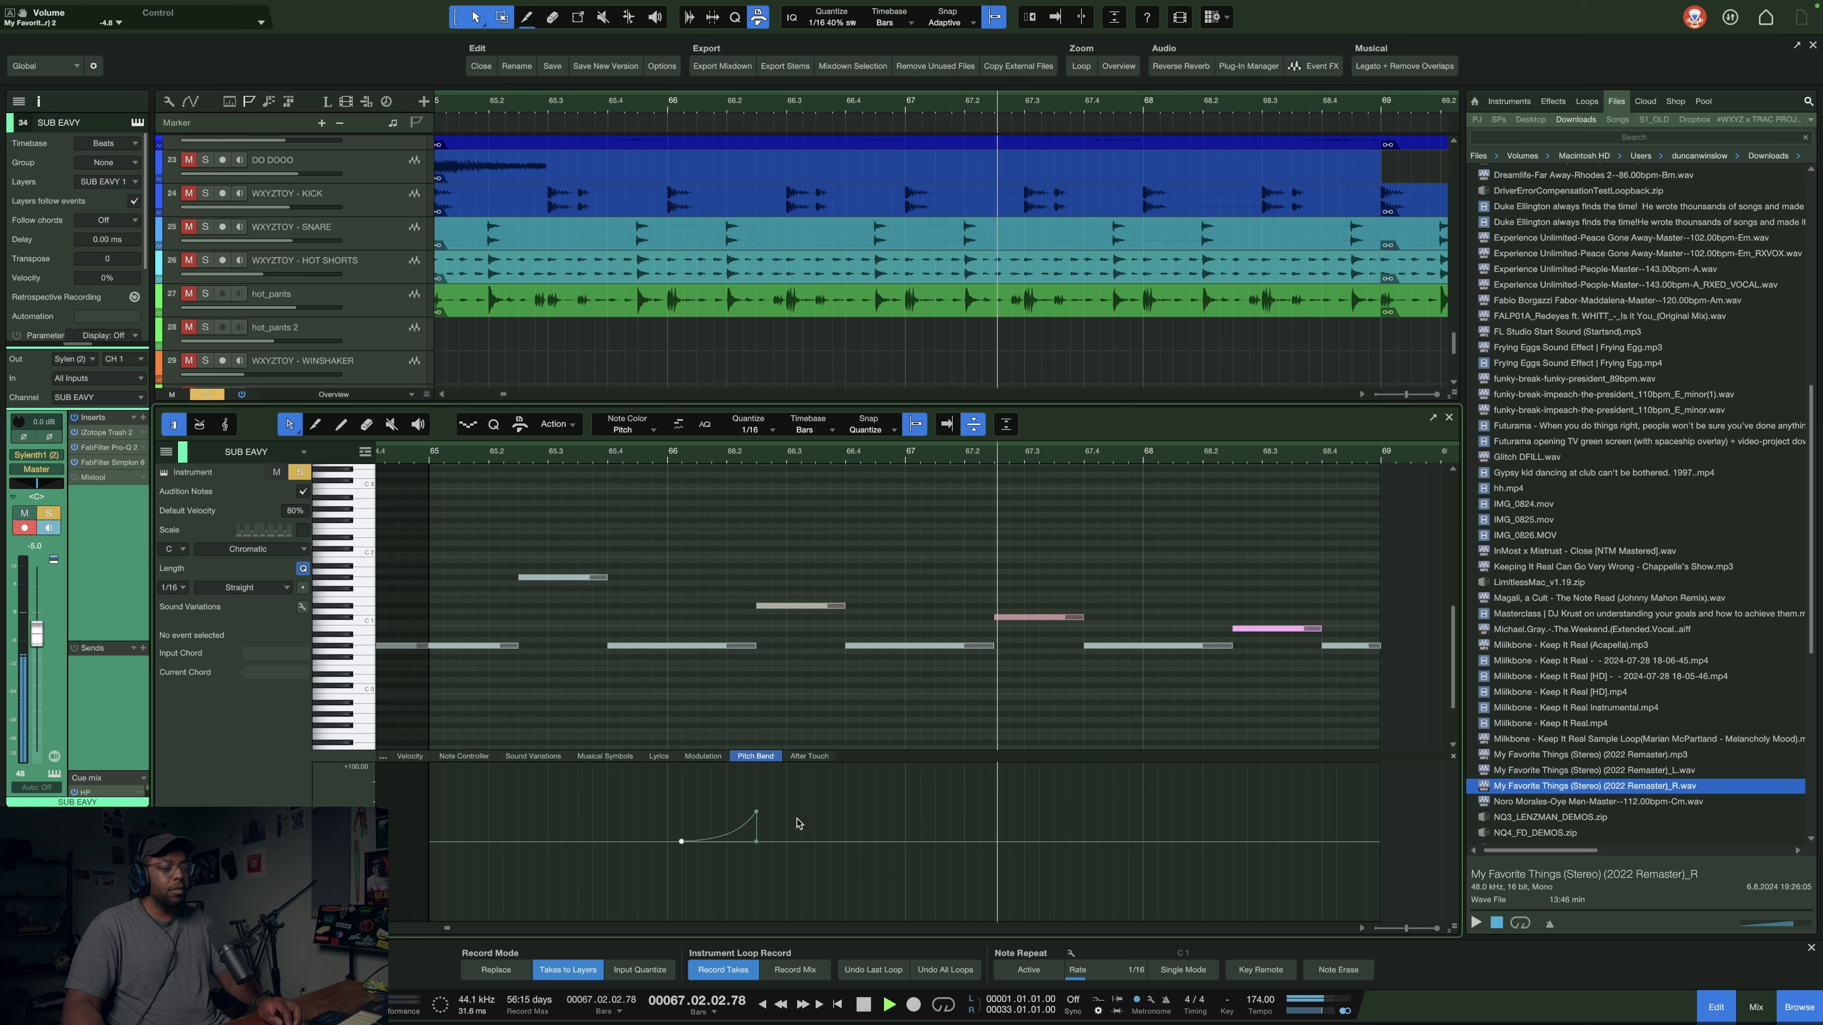
- Add matching pitch bend rises into the upper SUB EAVY notes in bars 67 and 68
left_click_drag(920, 843, 994, 844)
key("space")
left_click_drag(1113, 843, 1232, 846)
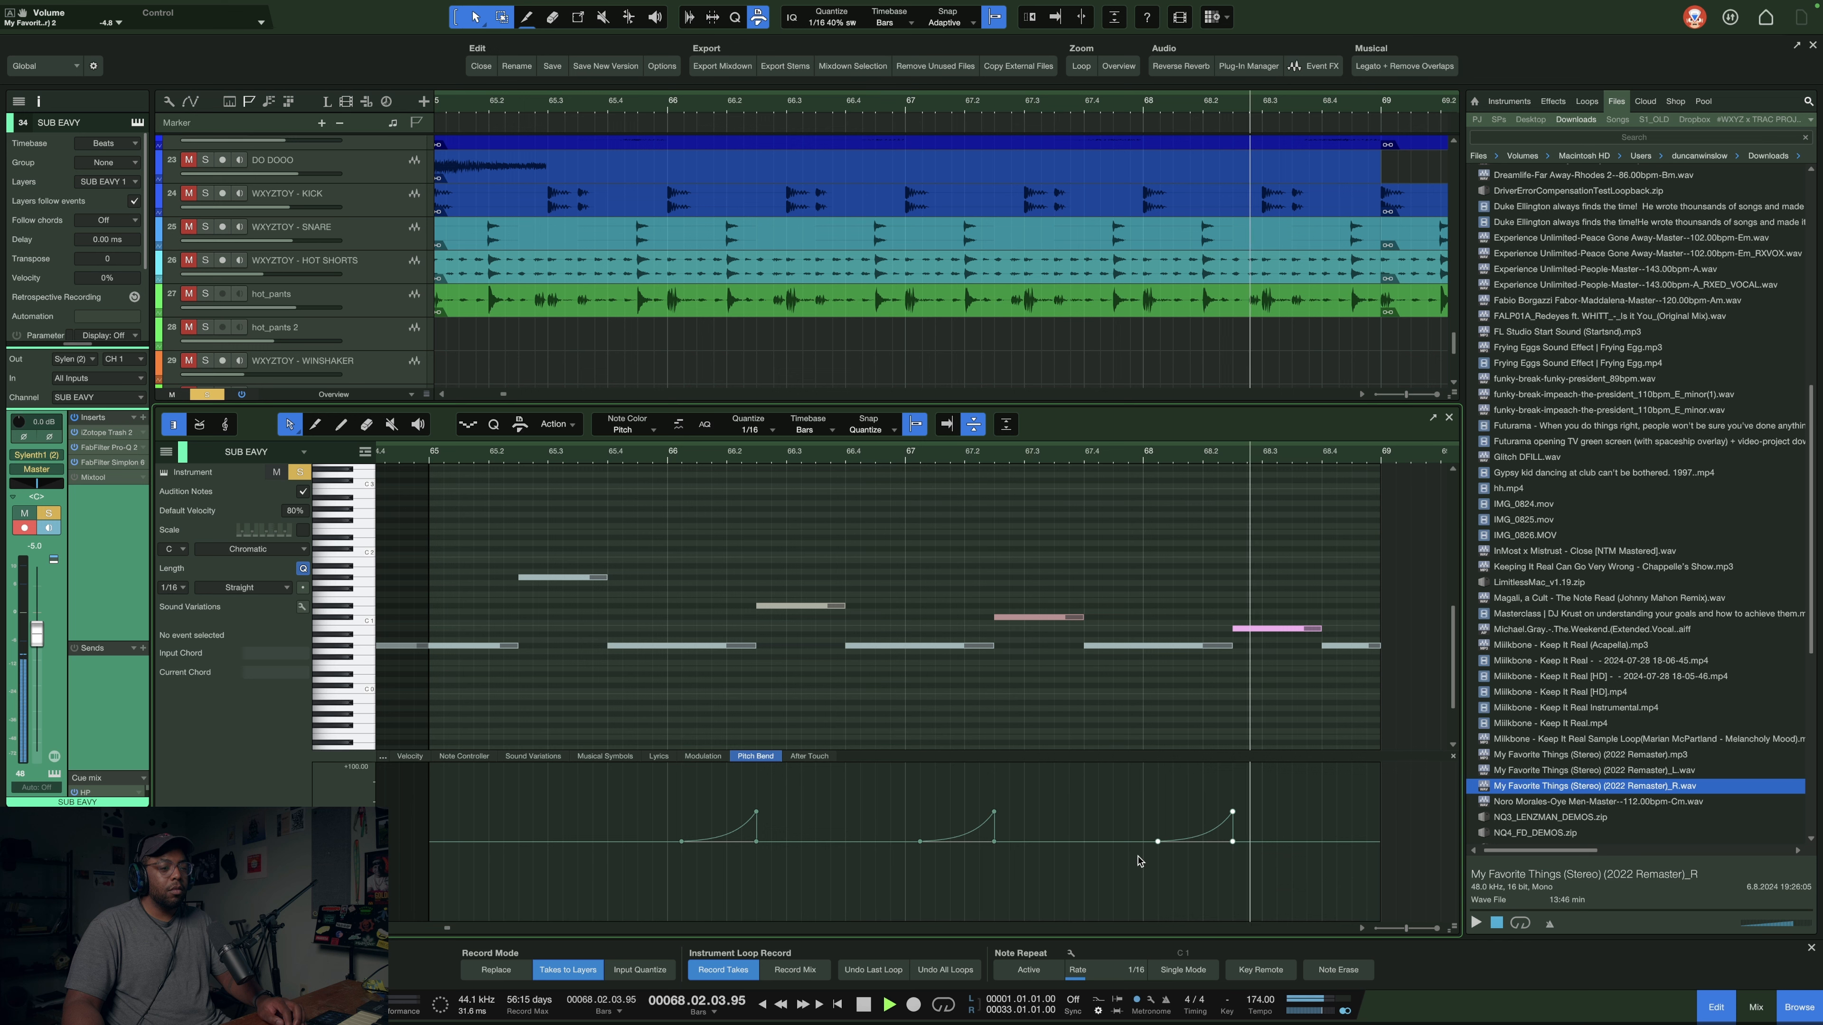
key("space")
- Lower the peak of the first pitch bend rise in bar 66 slightly and play the passage
left_click(756, 814)
left_click_drag(758, 821, 757, 827)
key("space")
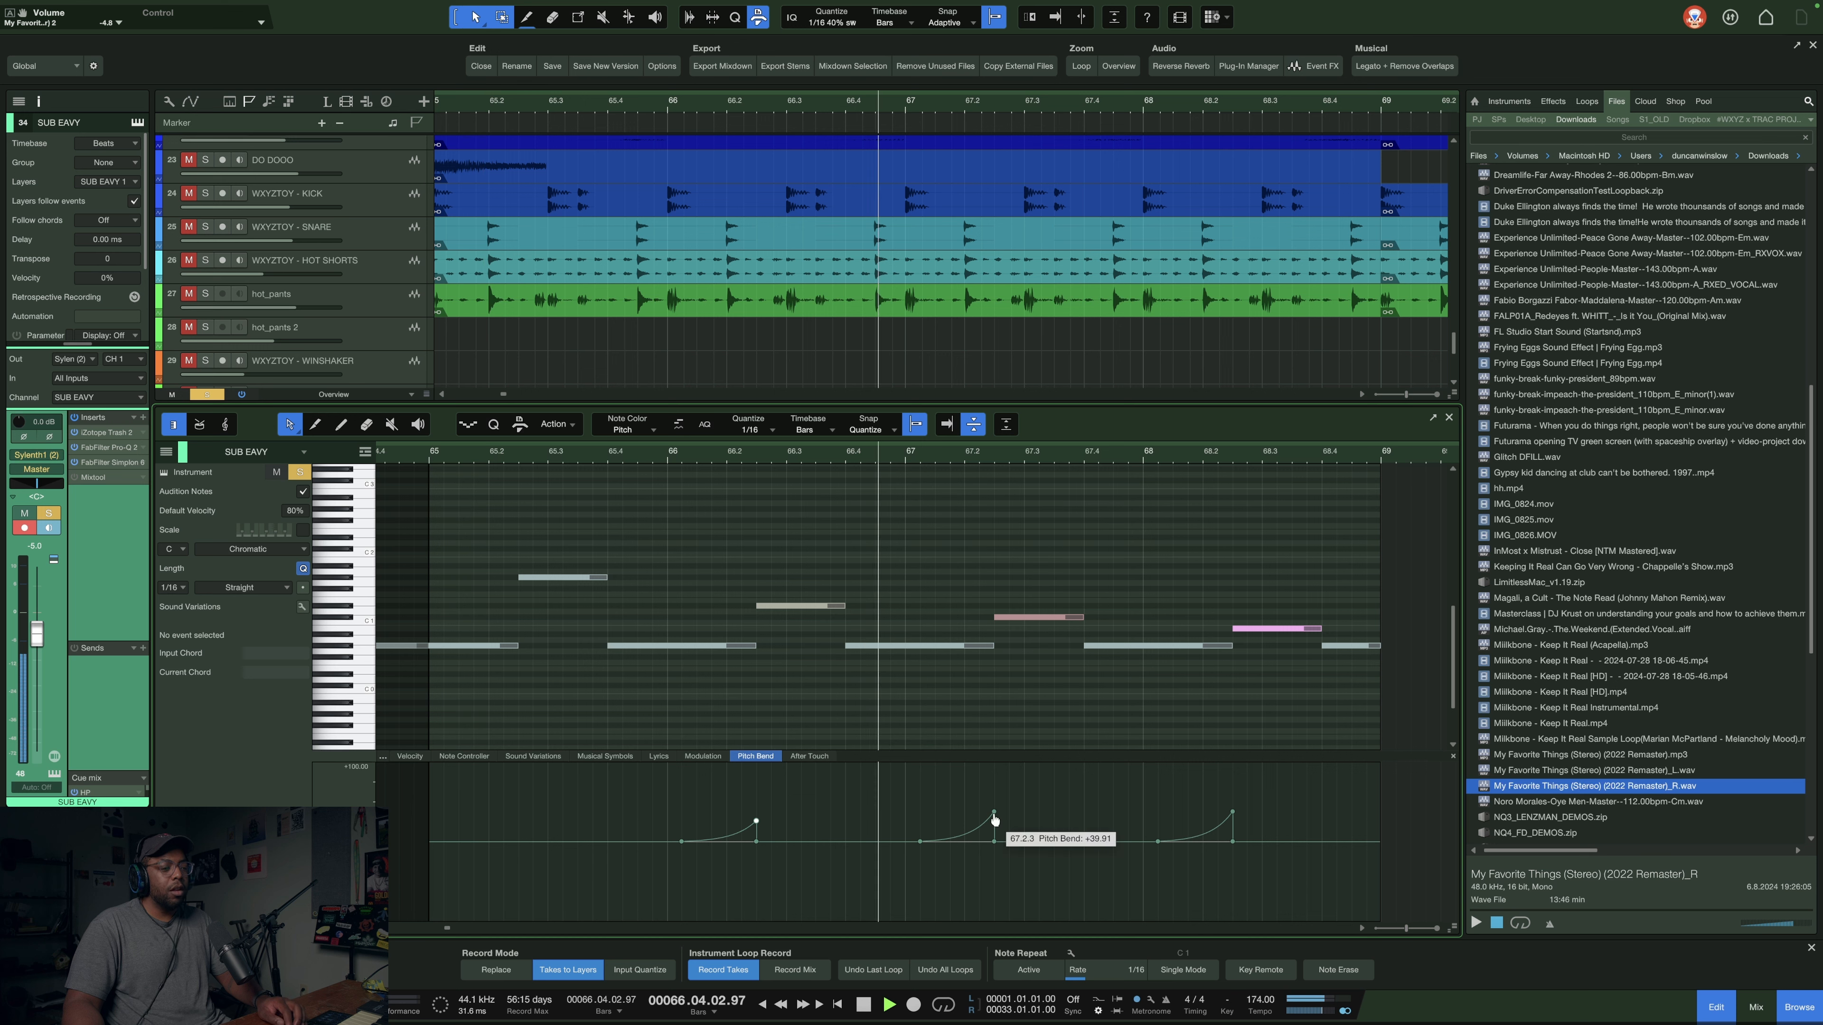
- Lower the peaks of the pitch bend rises in bars 67 and 68 slightly and play the passage
left_click_drag(995, 821, 995, 830)
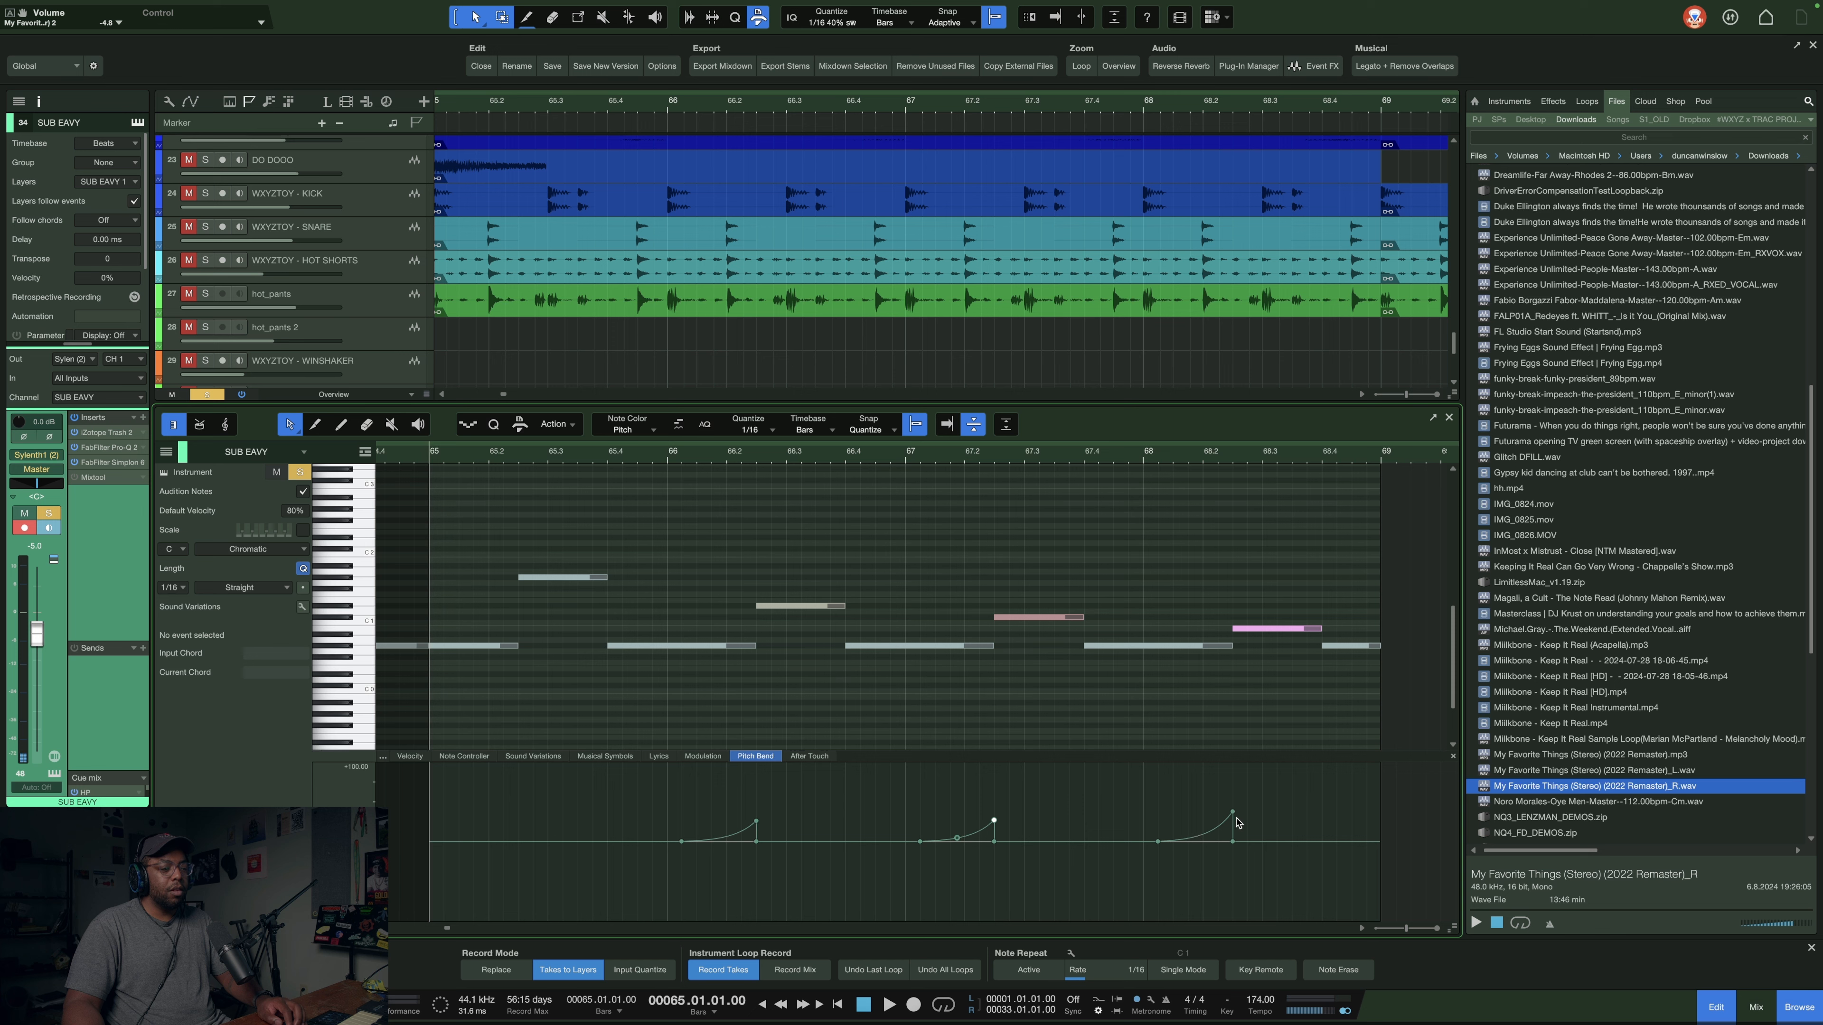
left_click_drag(1233, 815, 1230, 823)
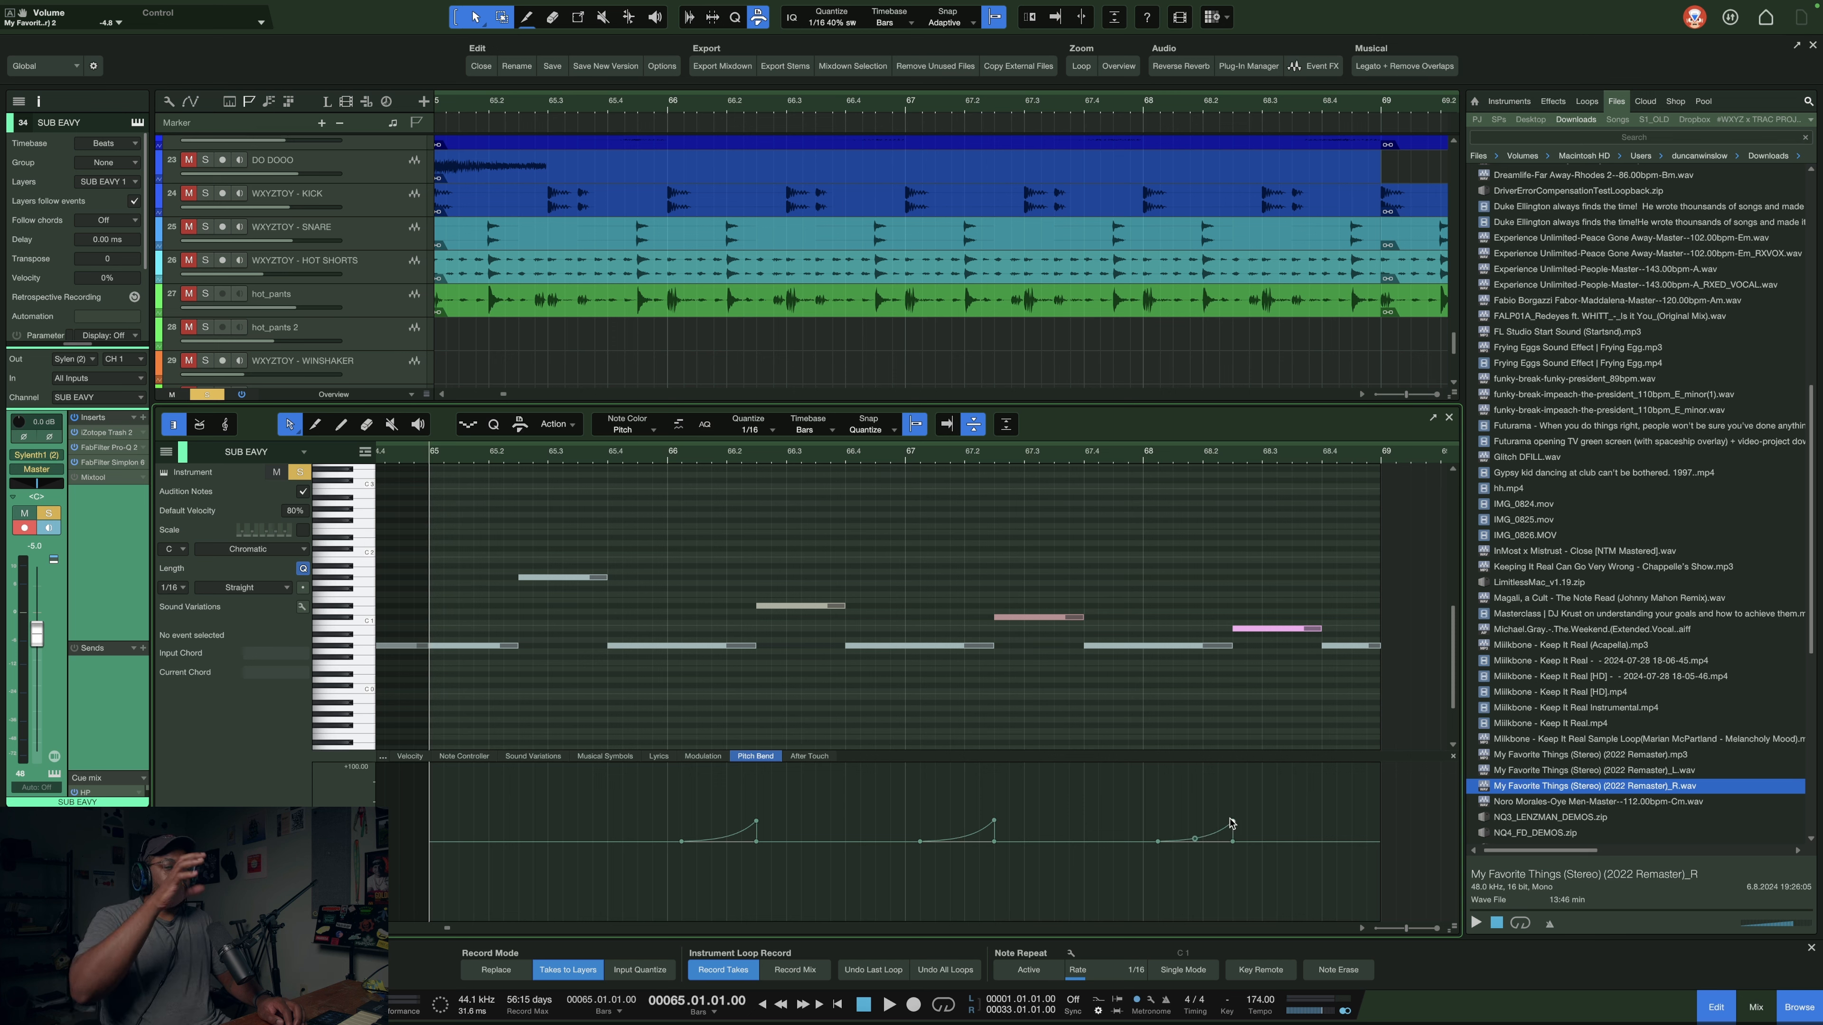
key("space")
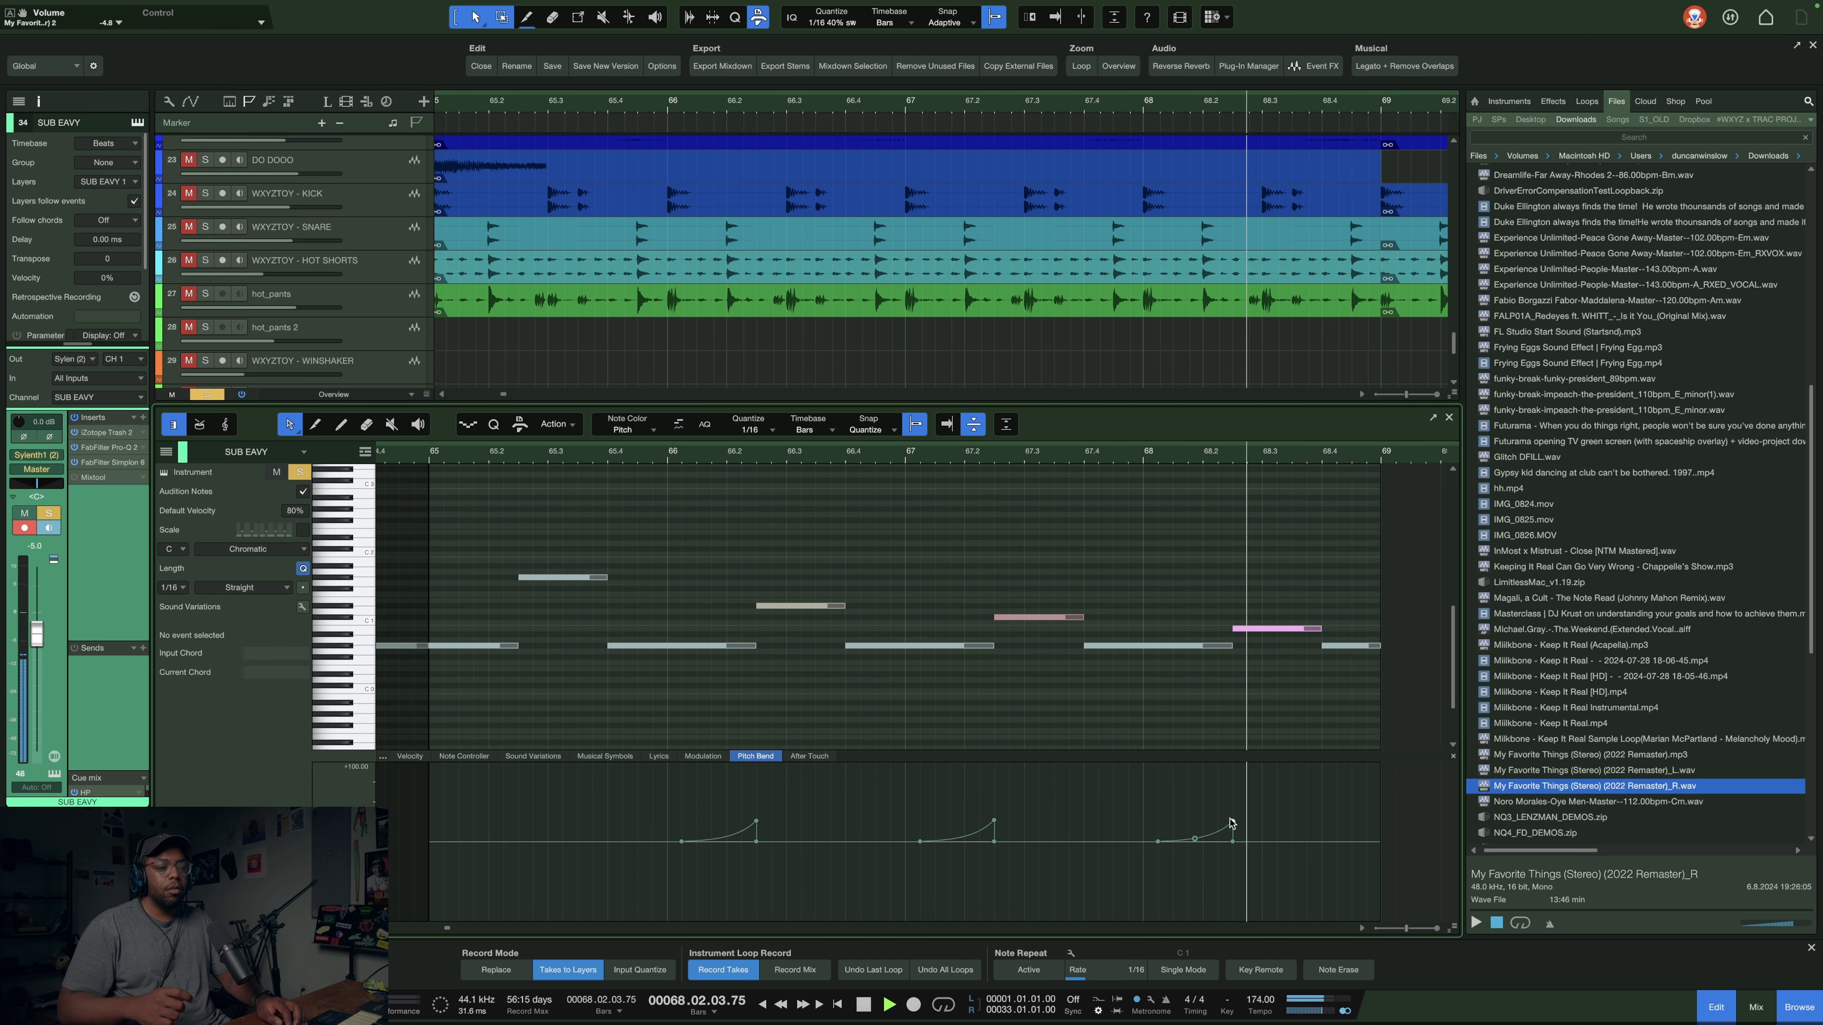
key("space")
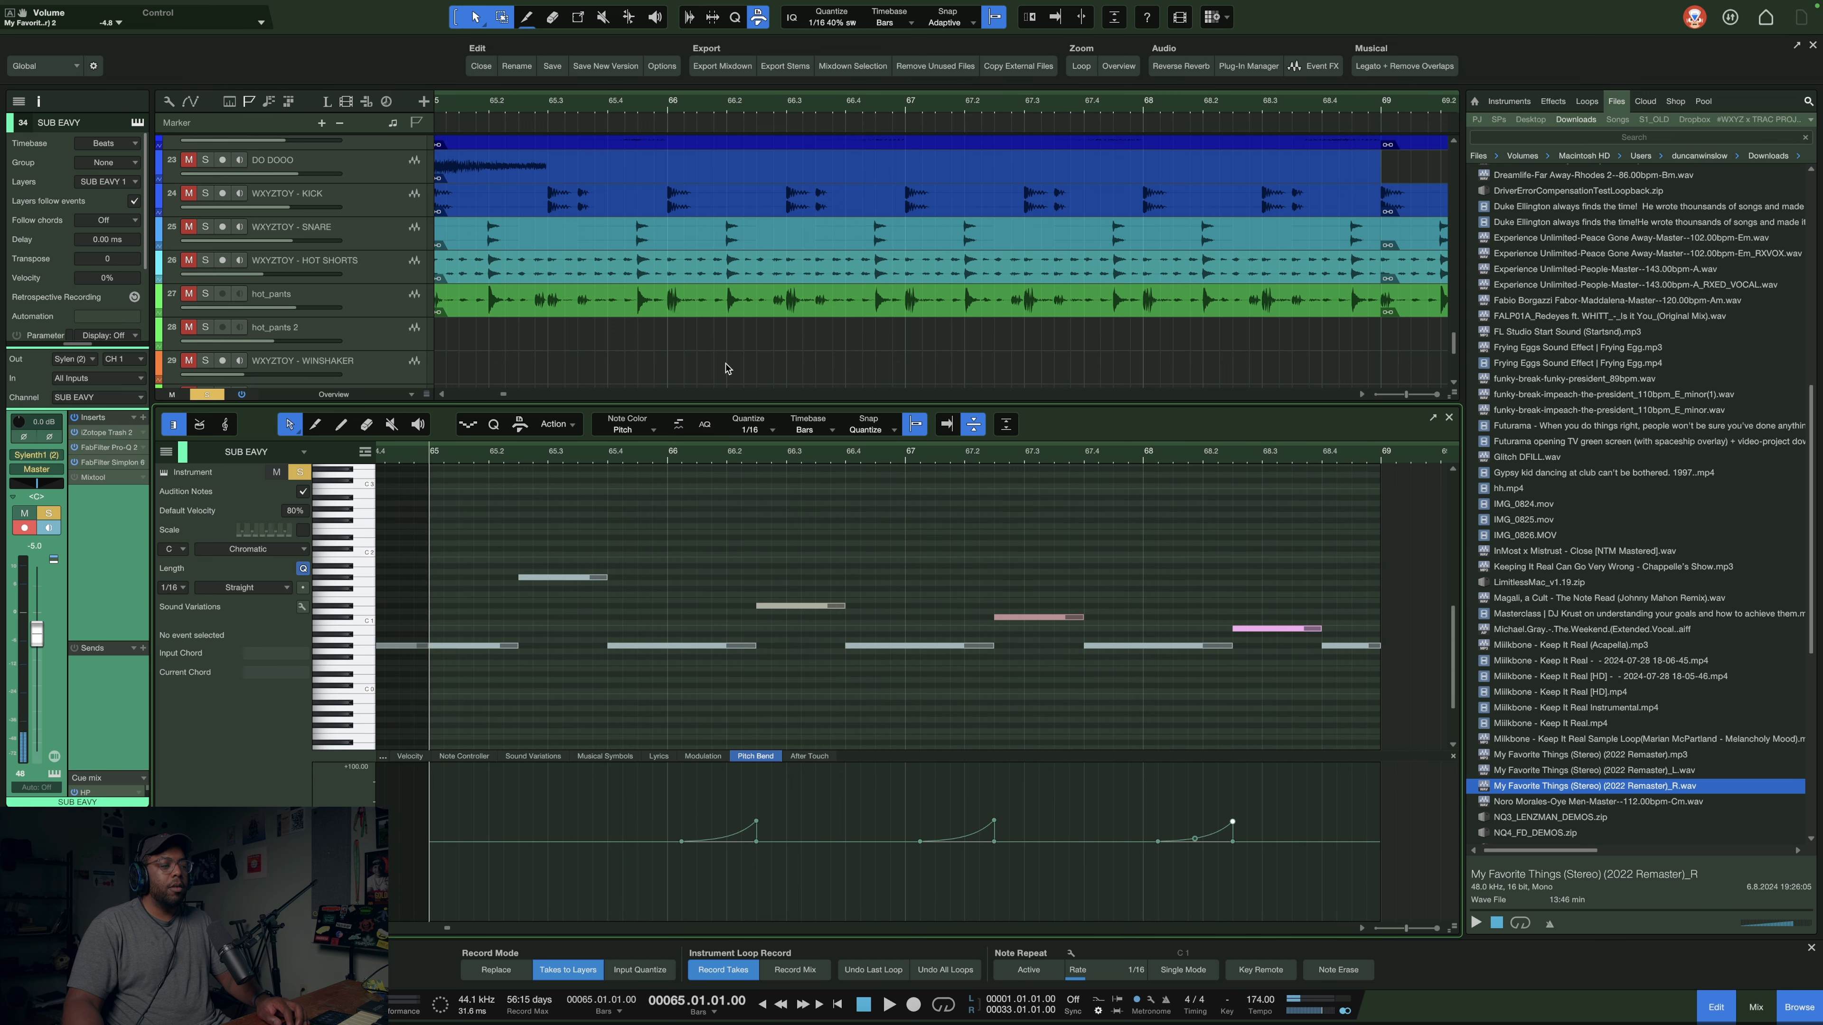
- Repeat the four-bar SUB EAVY part at bar 65 up to bar 81 and color it purple
scroll(828, 110, "down", 5)
scroll(789, 261, "down", 5)
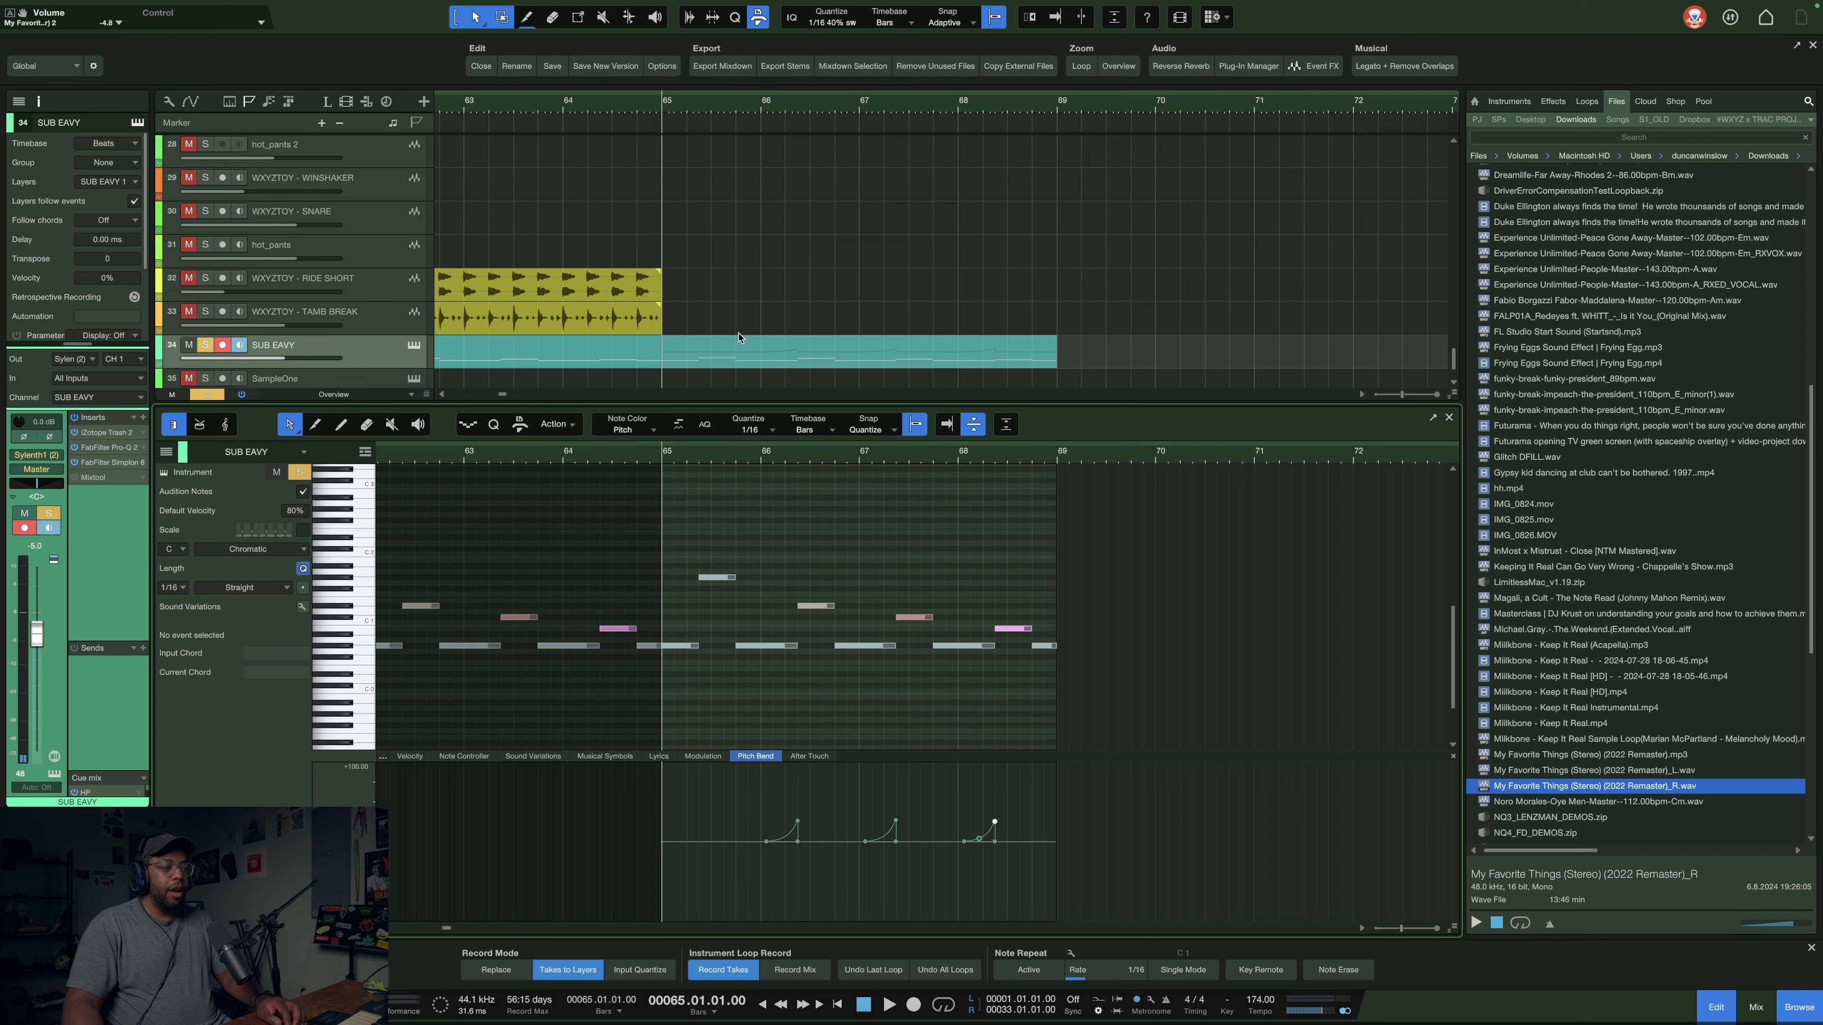
right_click(724, 353)
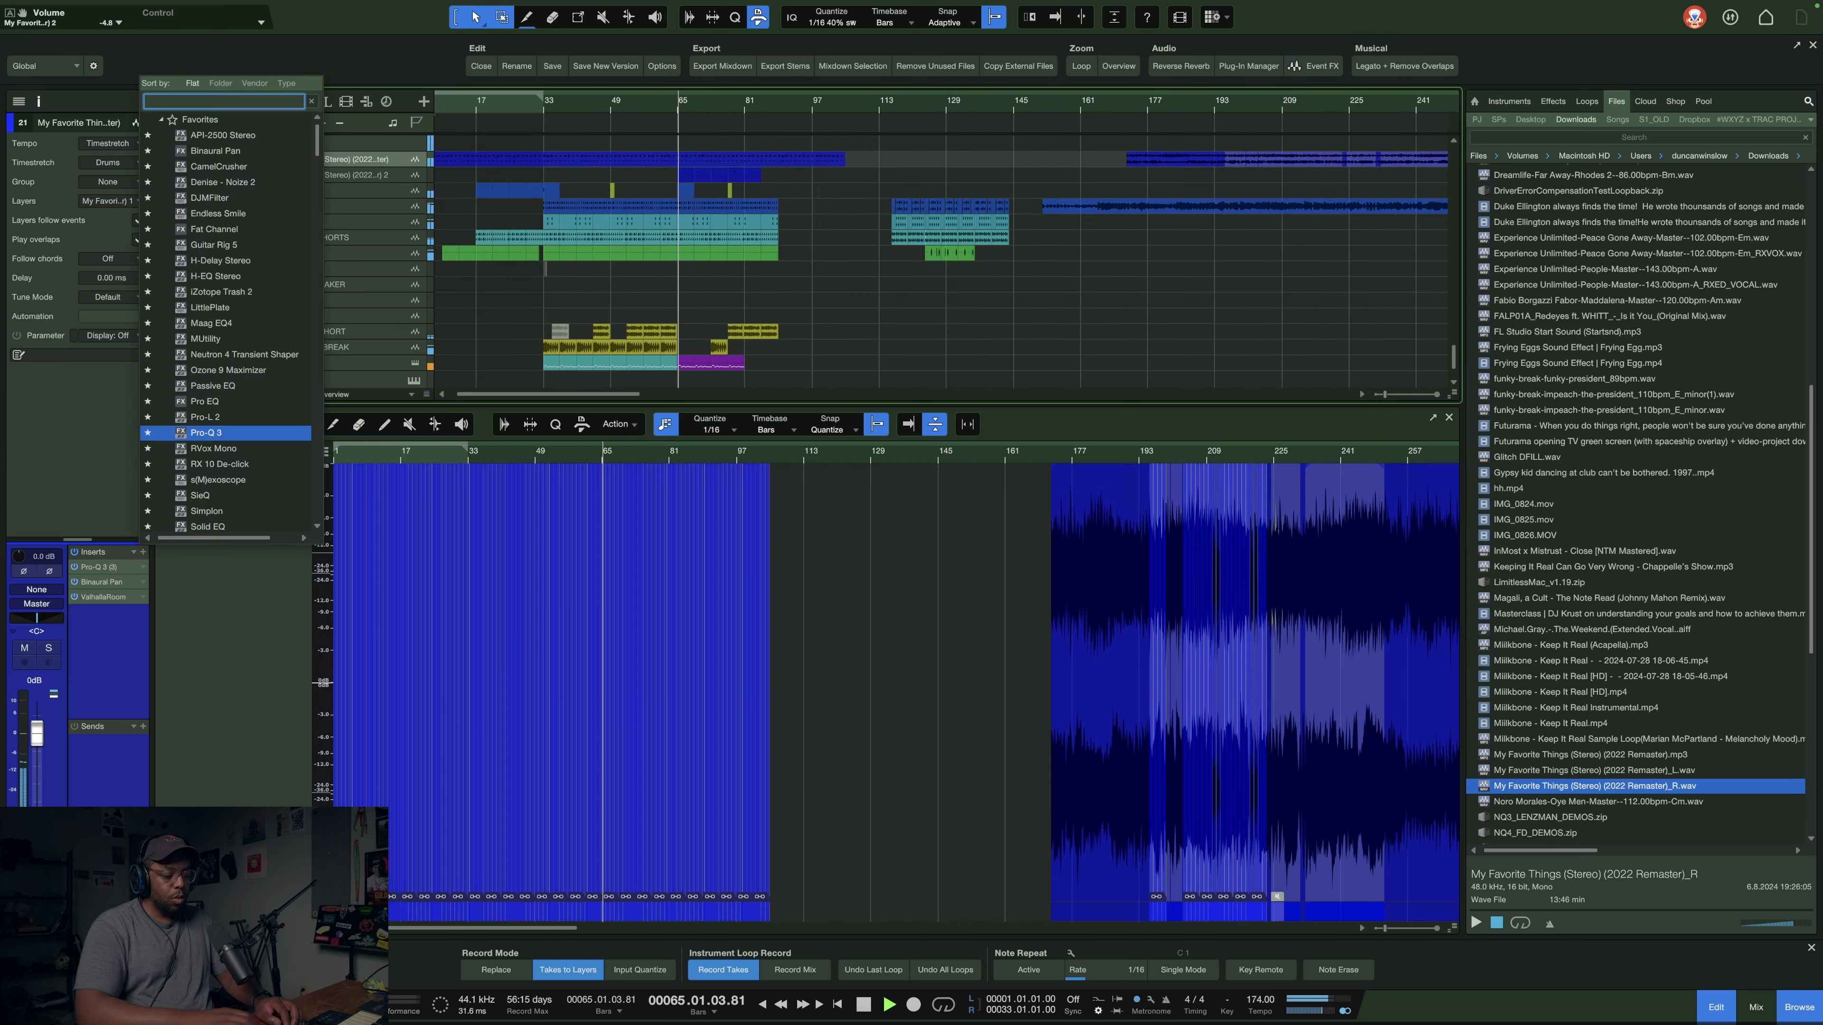
- Add the Simplon filter to the first My Favorite Things track, lower its Filter 1 frequency and raise its peak slightly
type("simplon")
key("Return")
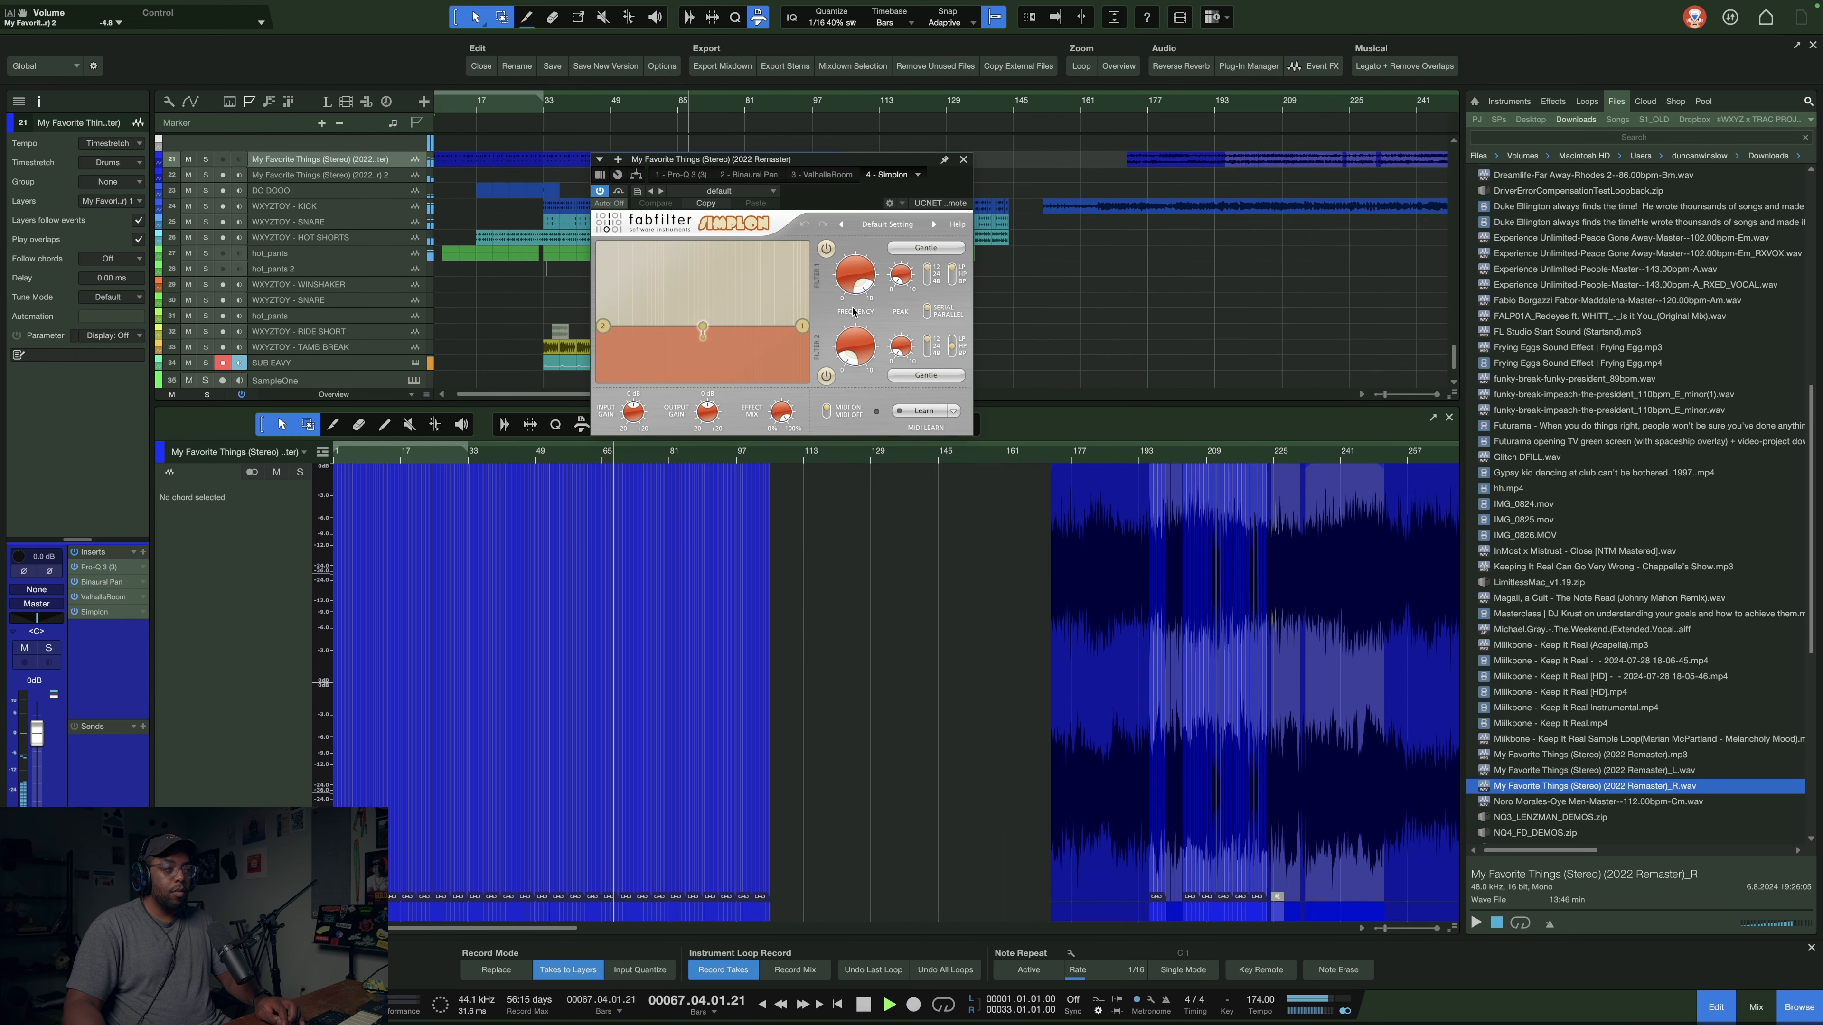
left_click_drag(853, 311, 853, 319)
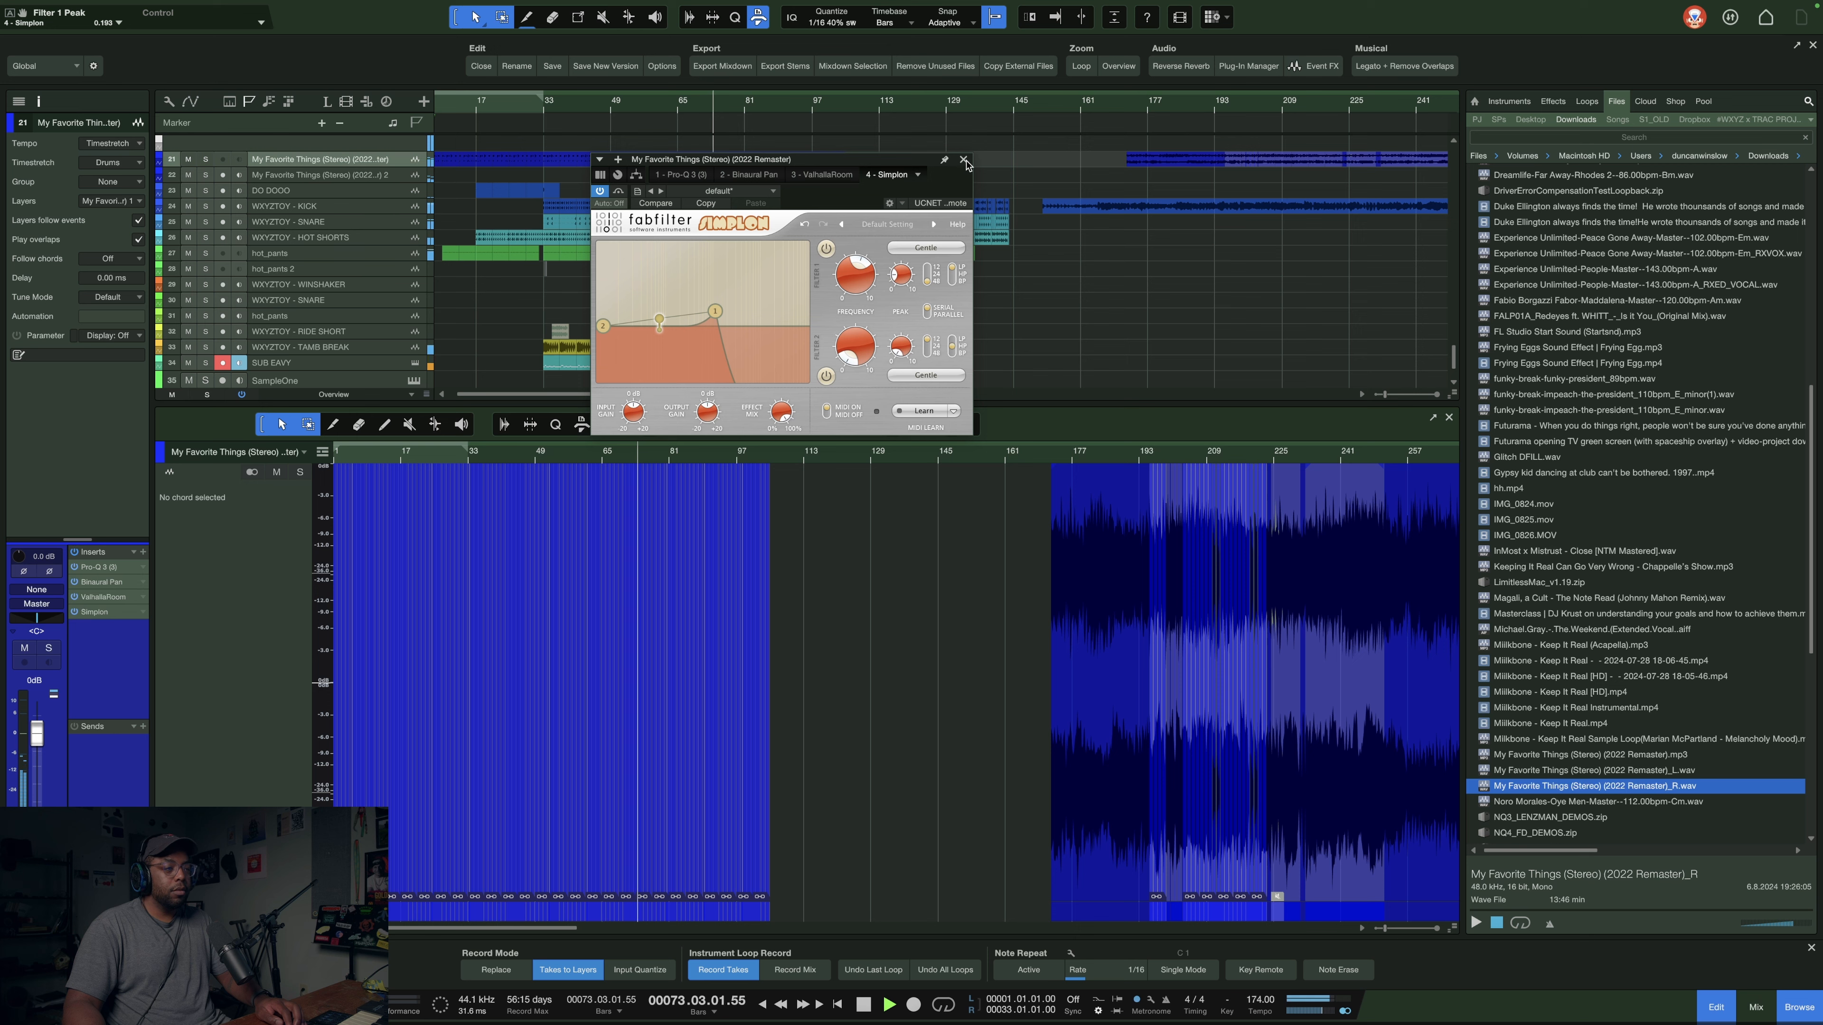
- Automate Simplon's Filter 1 Freq on the first My Favorite Things track, dropping it at bar 65 and curving it back up by about bar 77
right_click(845, 302)
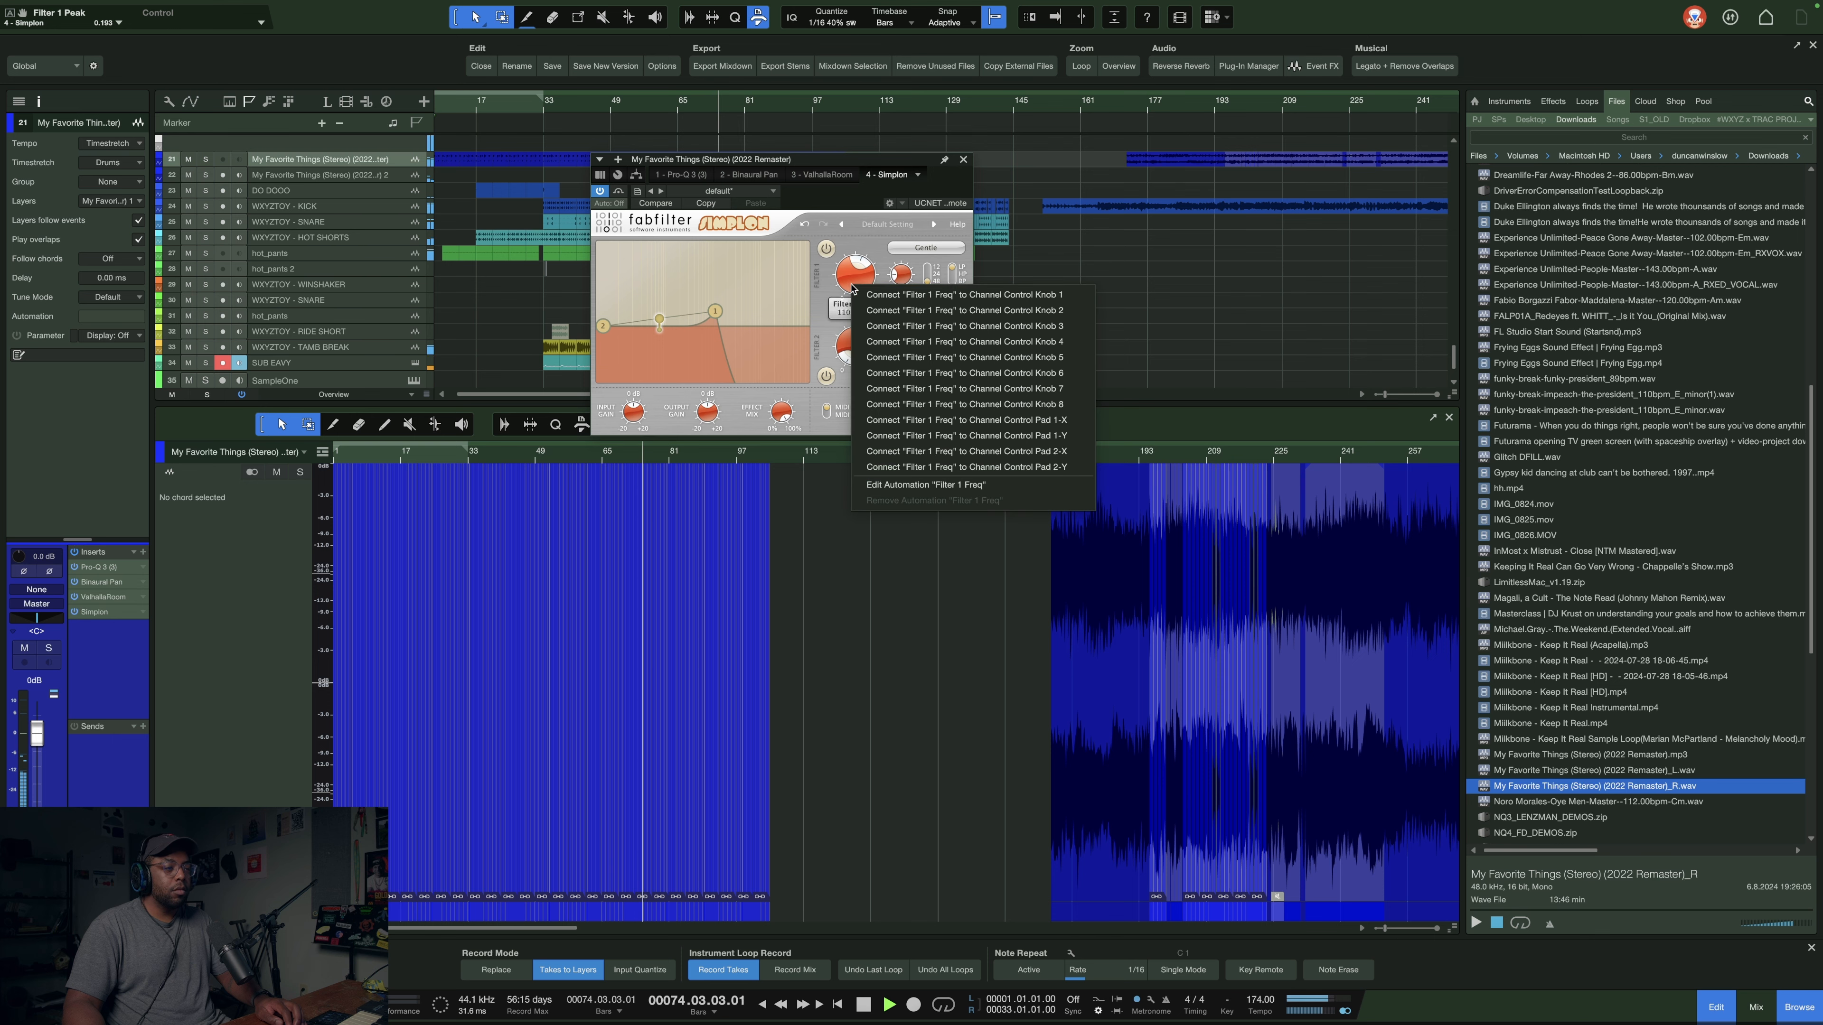
left_click(892, 460)
left_click(962, 161)
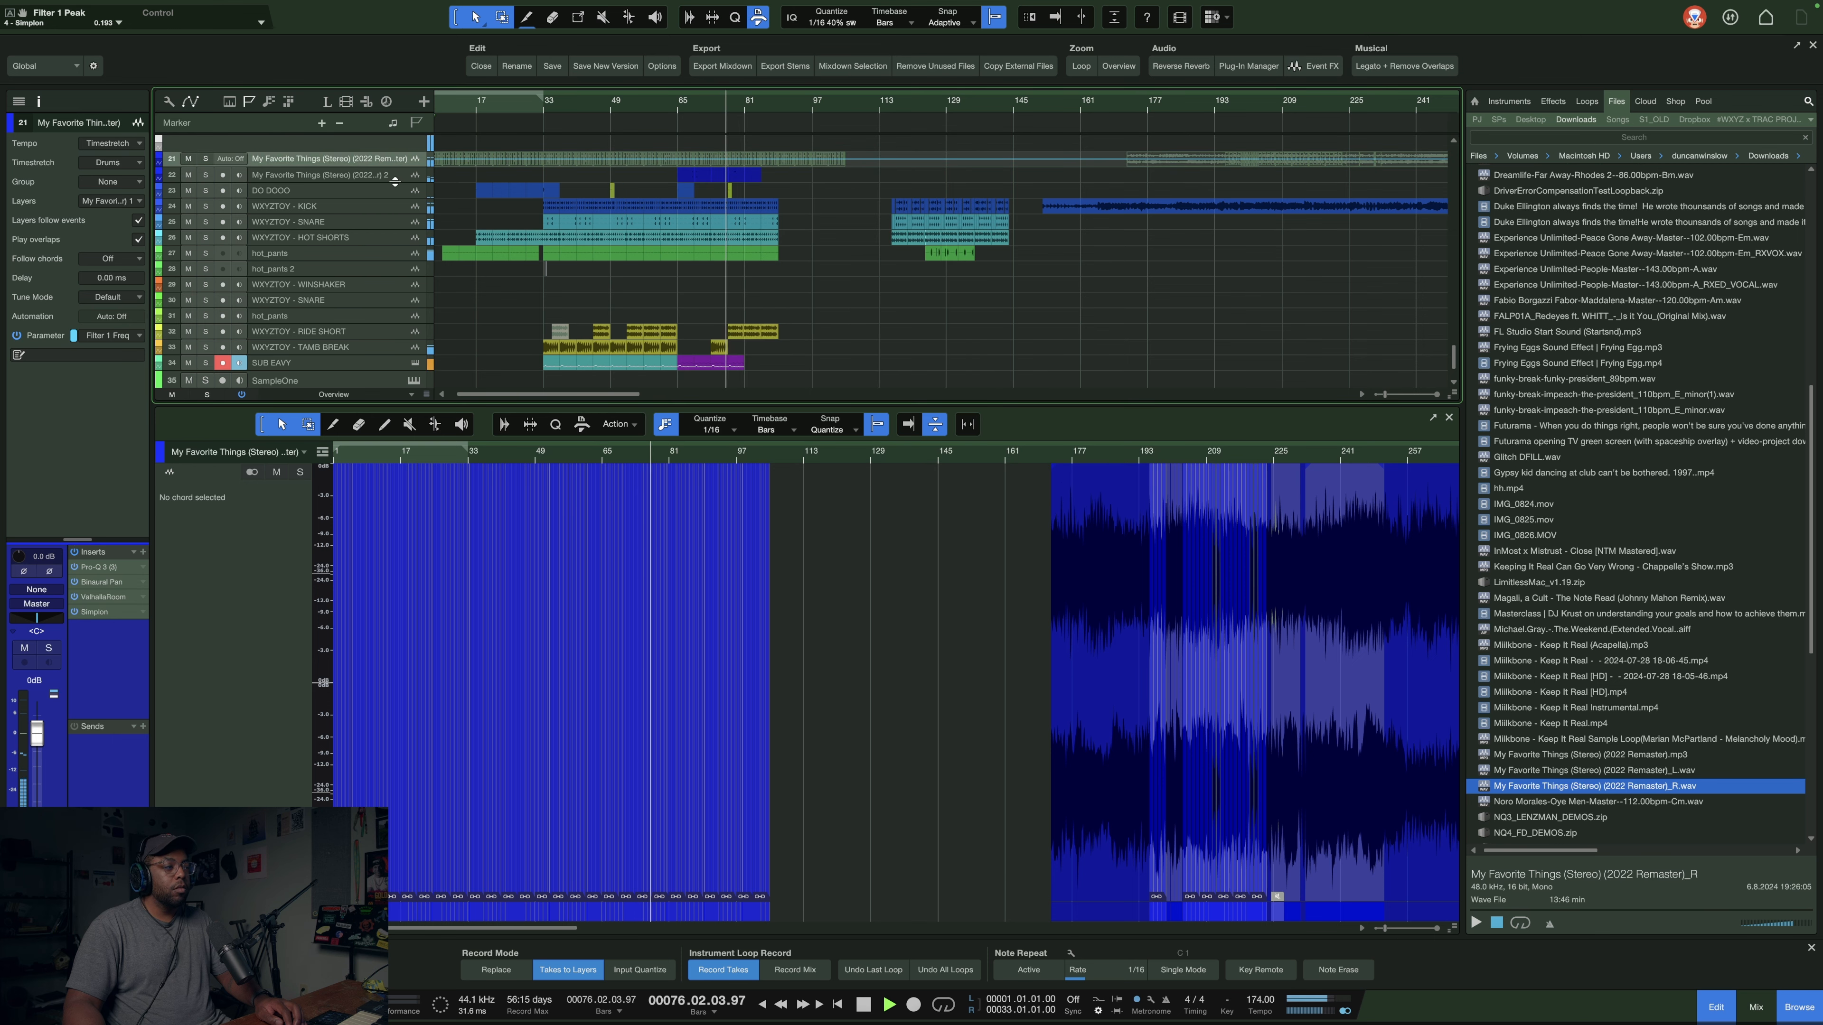
left_click_drag(395, 168, 395, 194)
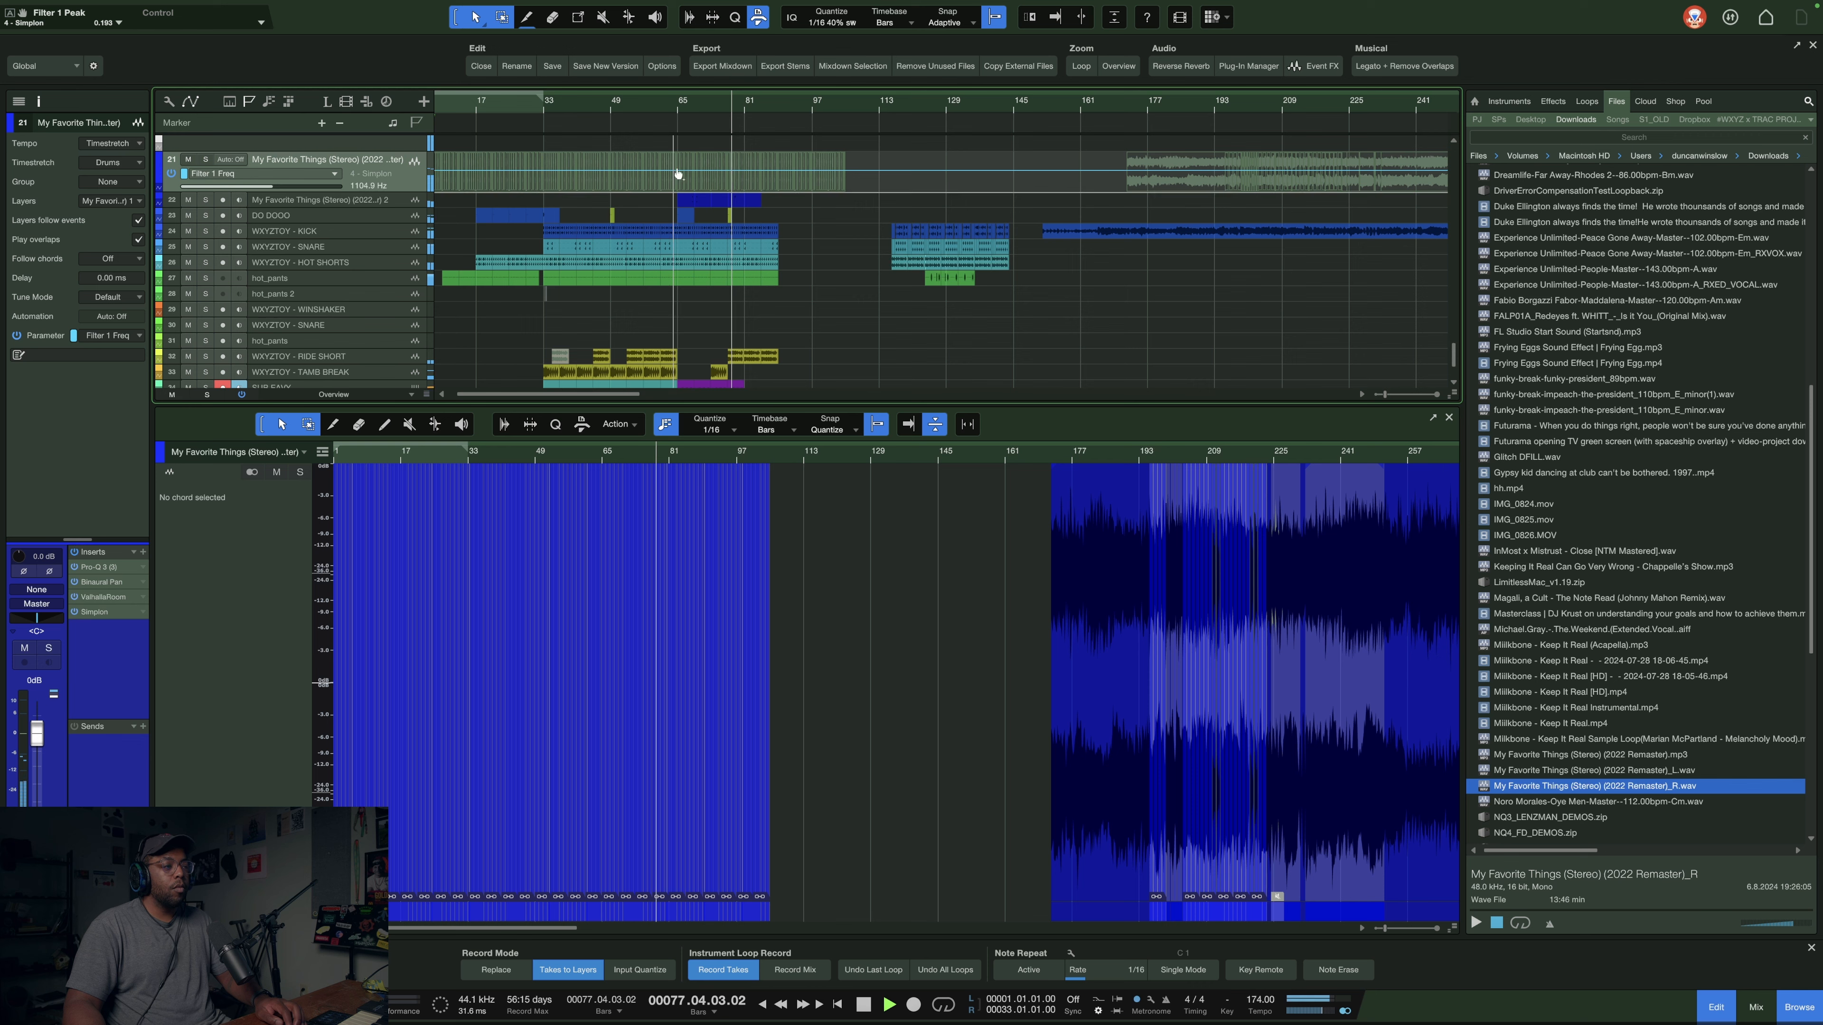
left_click(734, 176)
key("space")
left_click_drag(734, 176, 731, 154)
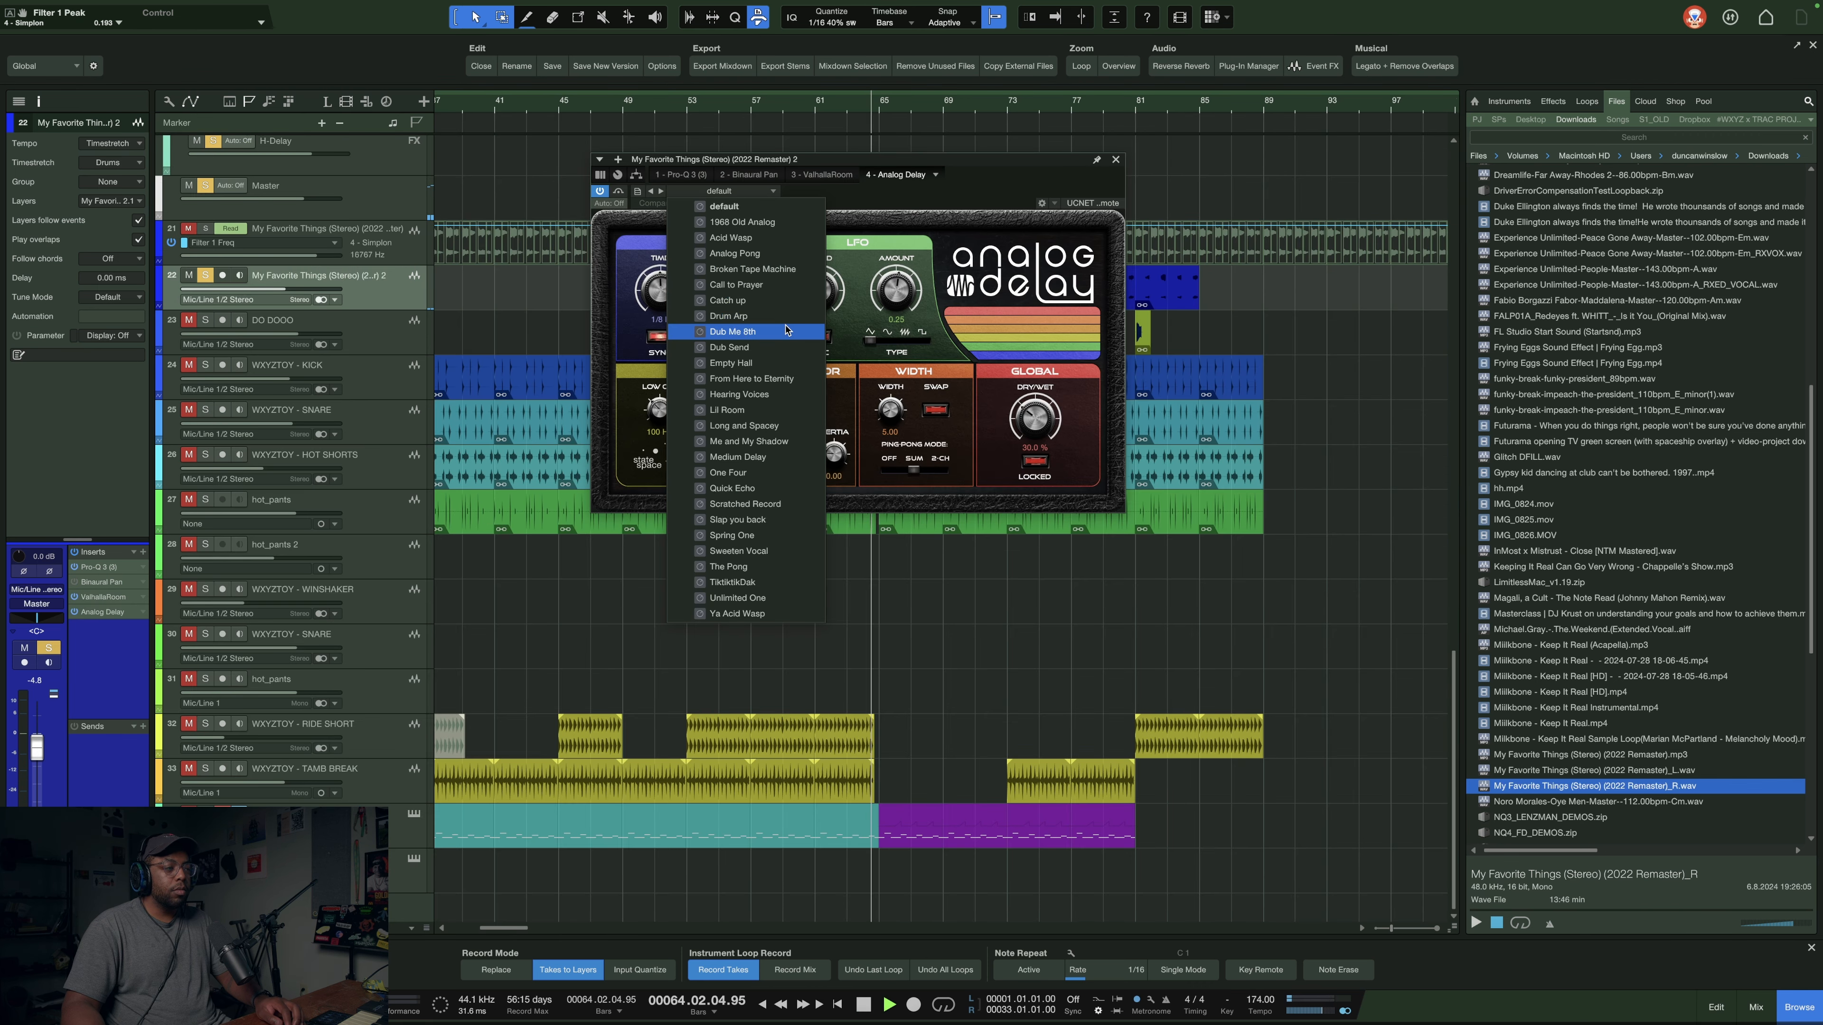
- Load the Dub Me 8th preset in Analog Delay on the second My Favorite Things track and save the song during playback
left_click(784, 331)
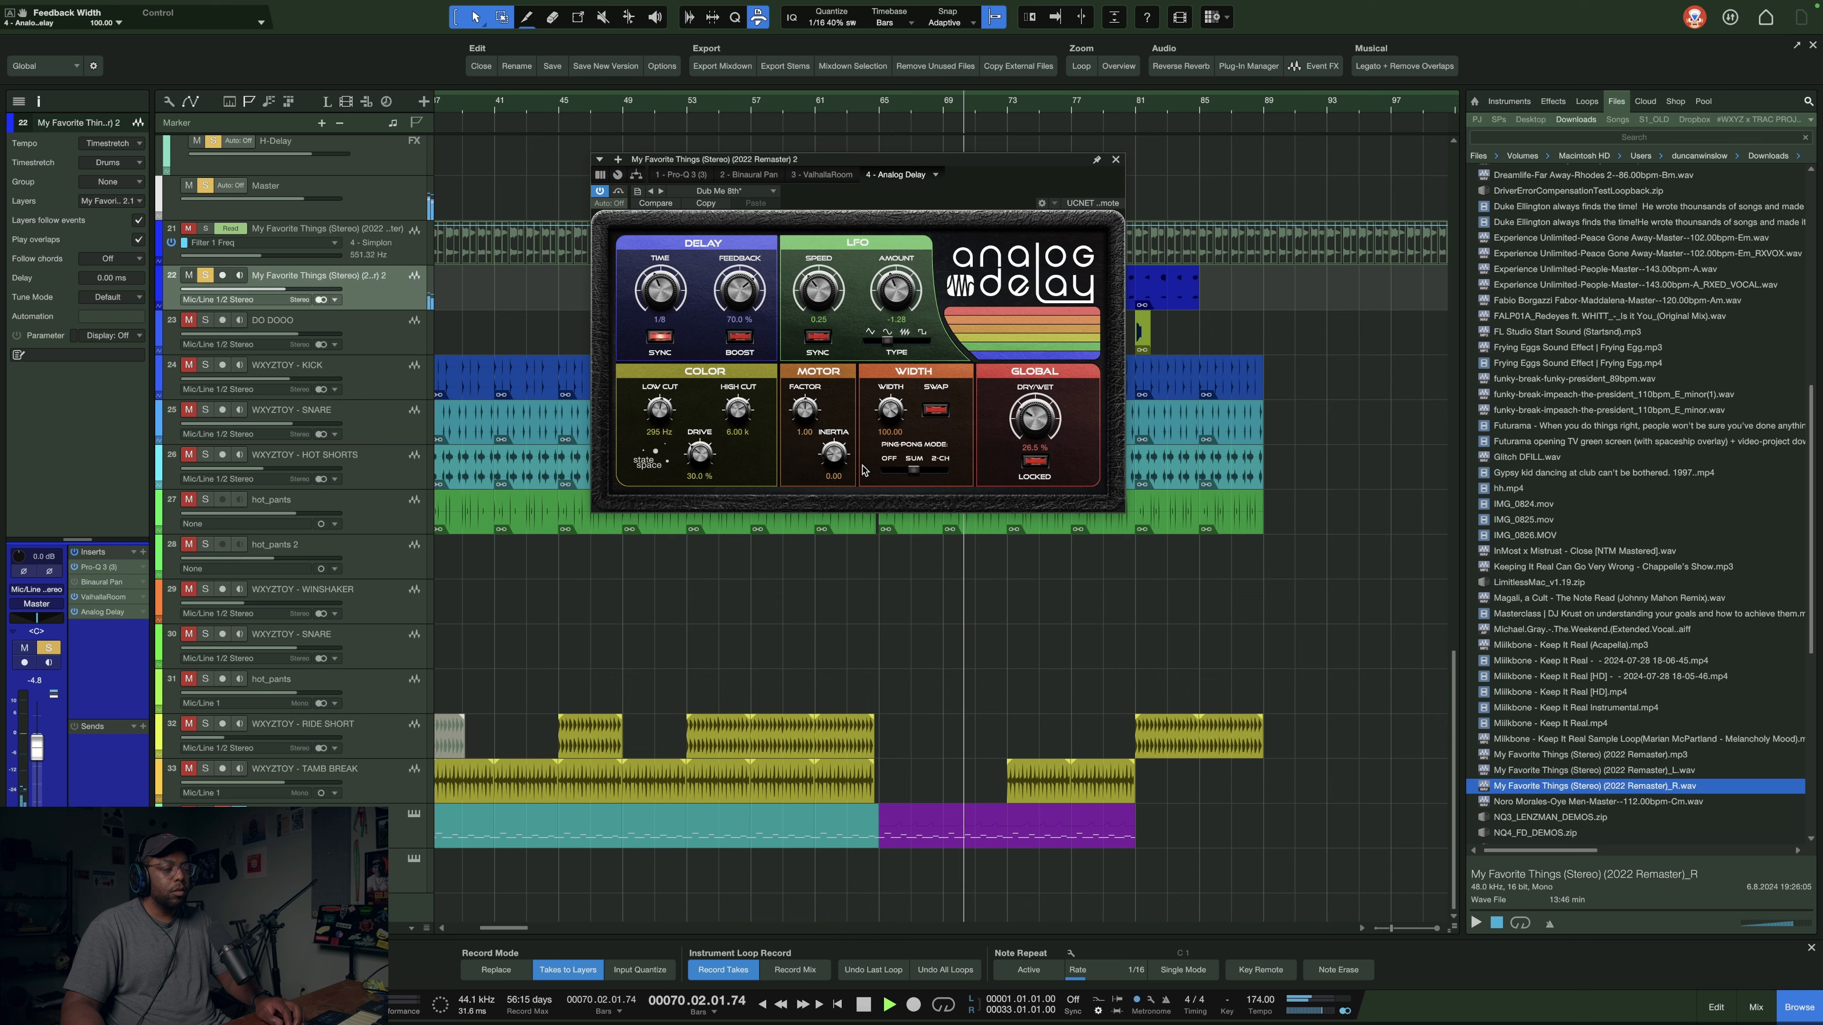
key("space")
left_click(1115, 160)
left_click(865, 330)
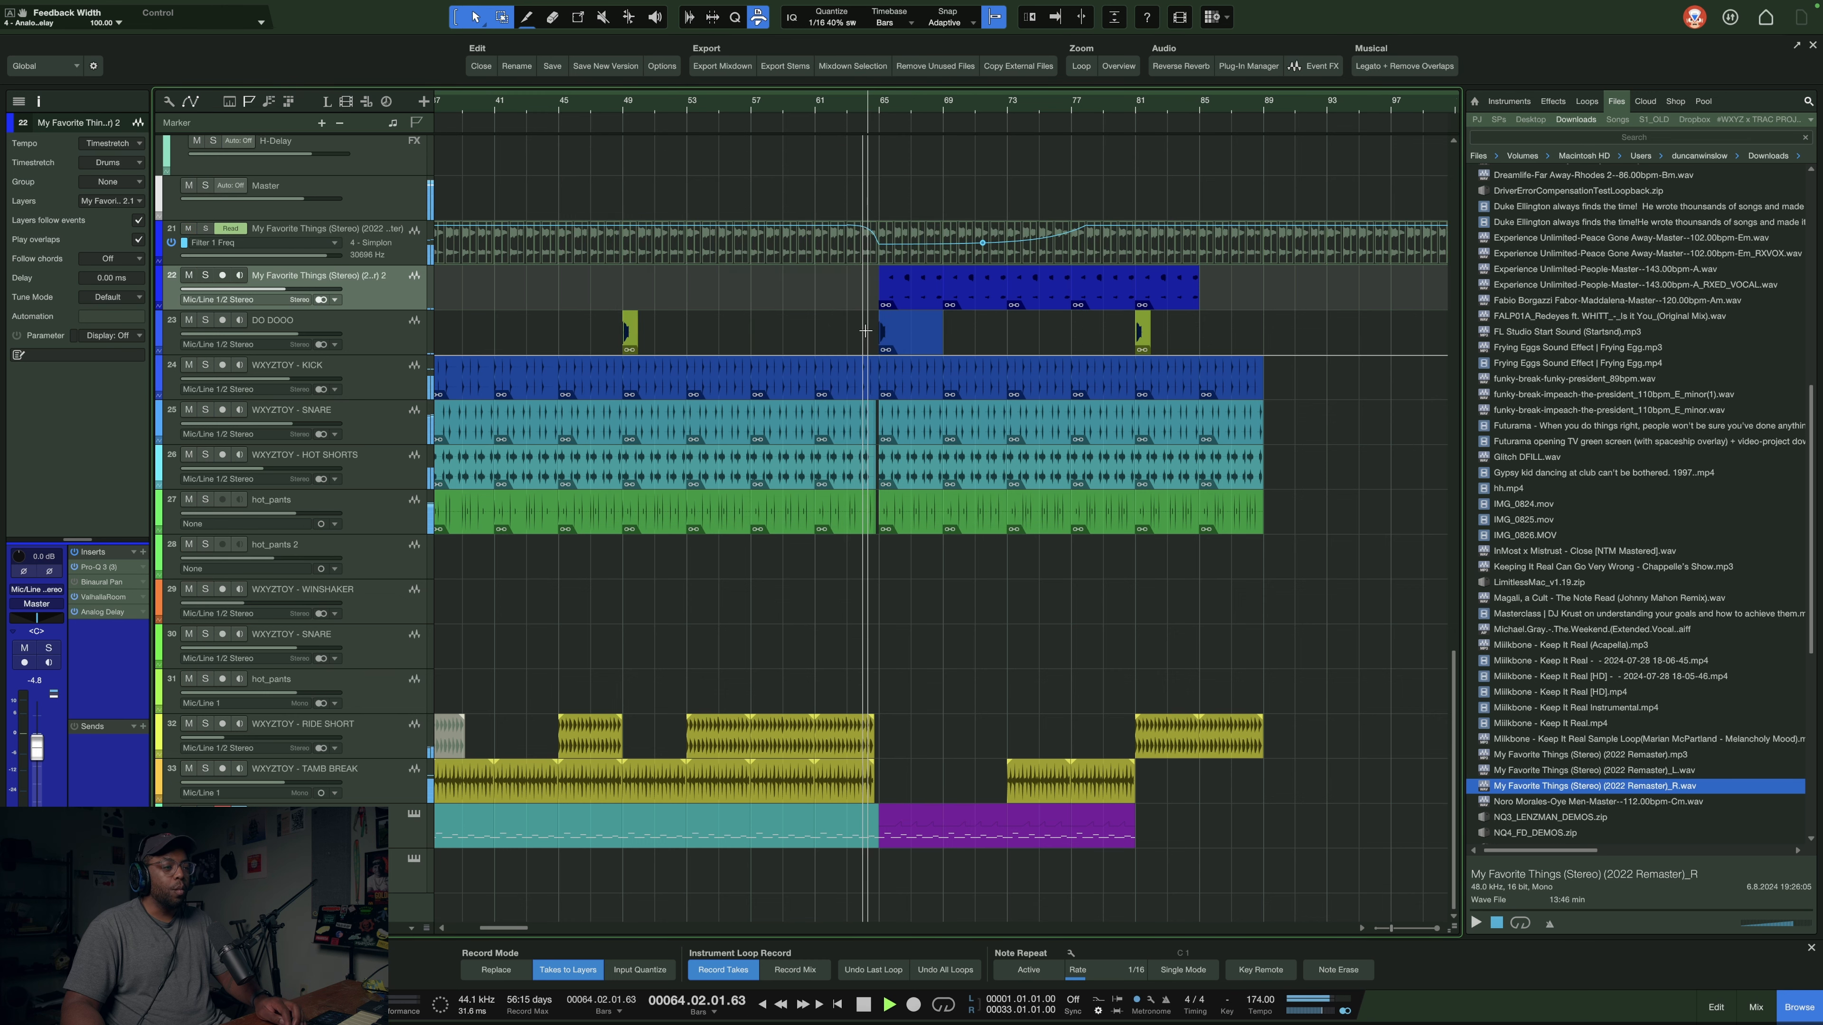
key("super+s")
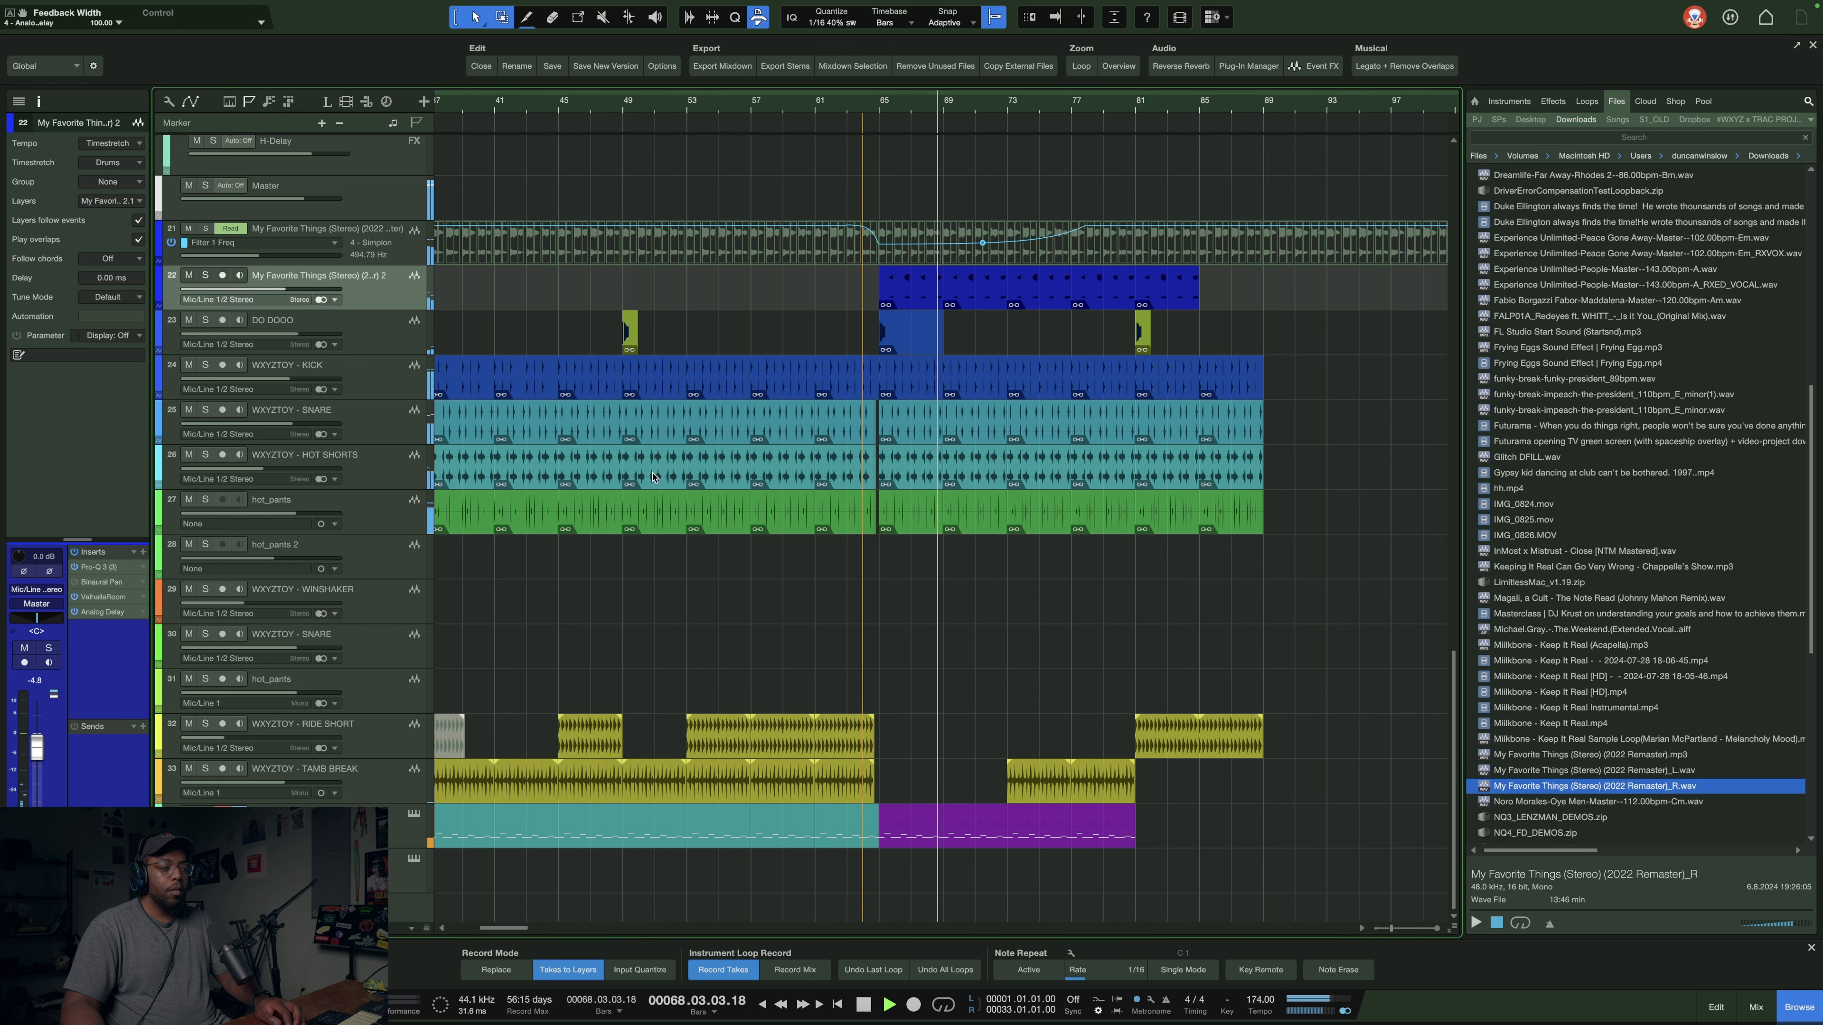
- Raise the SUB EAVY track volume to -3.2 dB and save the song
left_click(350, 818)
scroll(41, 641, "up", 3)
scroll(41, 642, "up", 1)
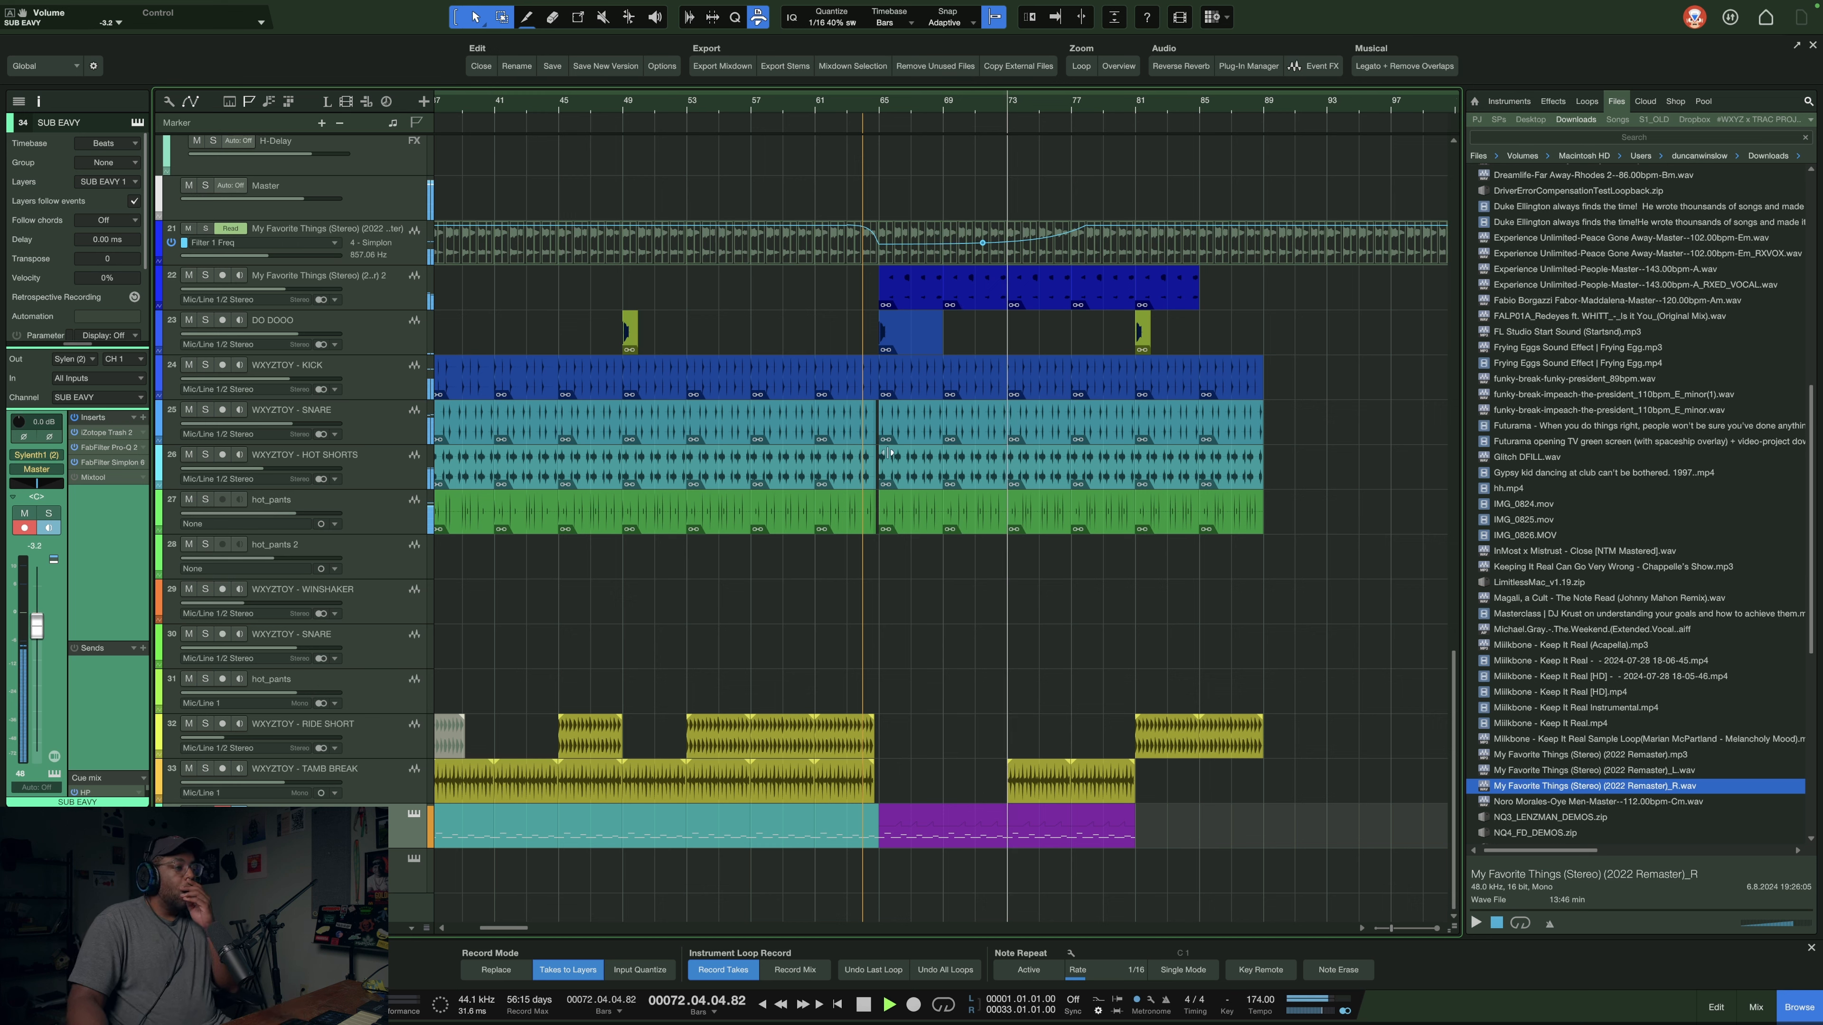
scroll(871, 104, "down", 2)
scroll(870, 104, "down", 5)
scroll(640, 116, "up", 4)
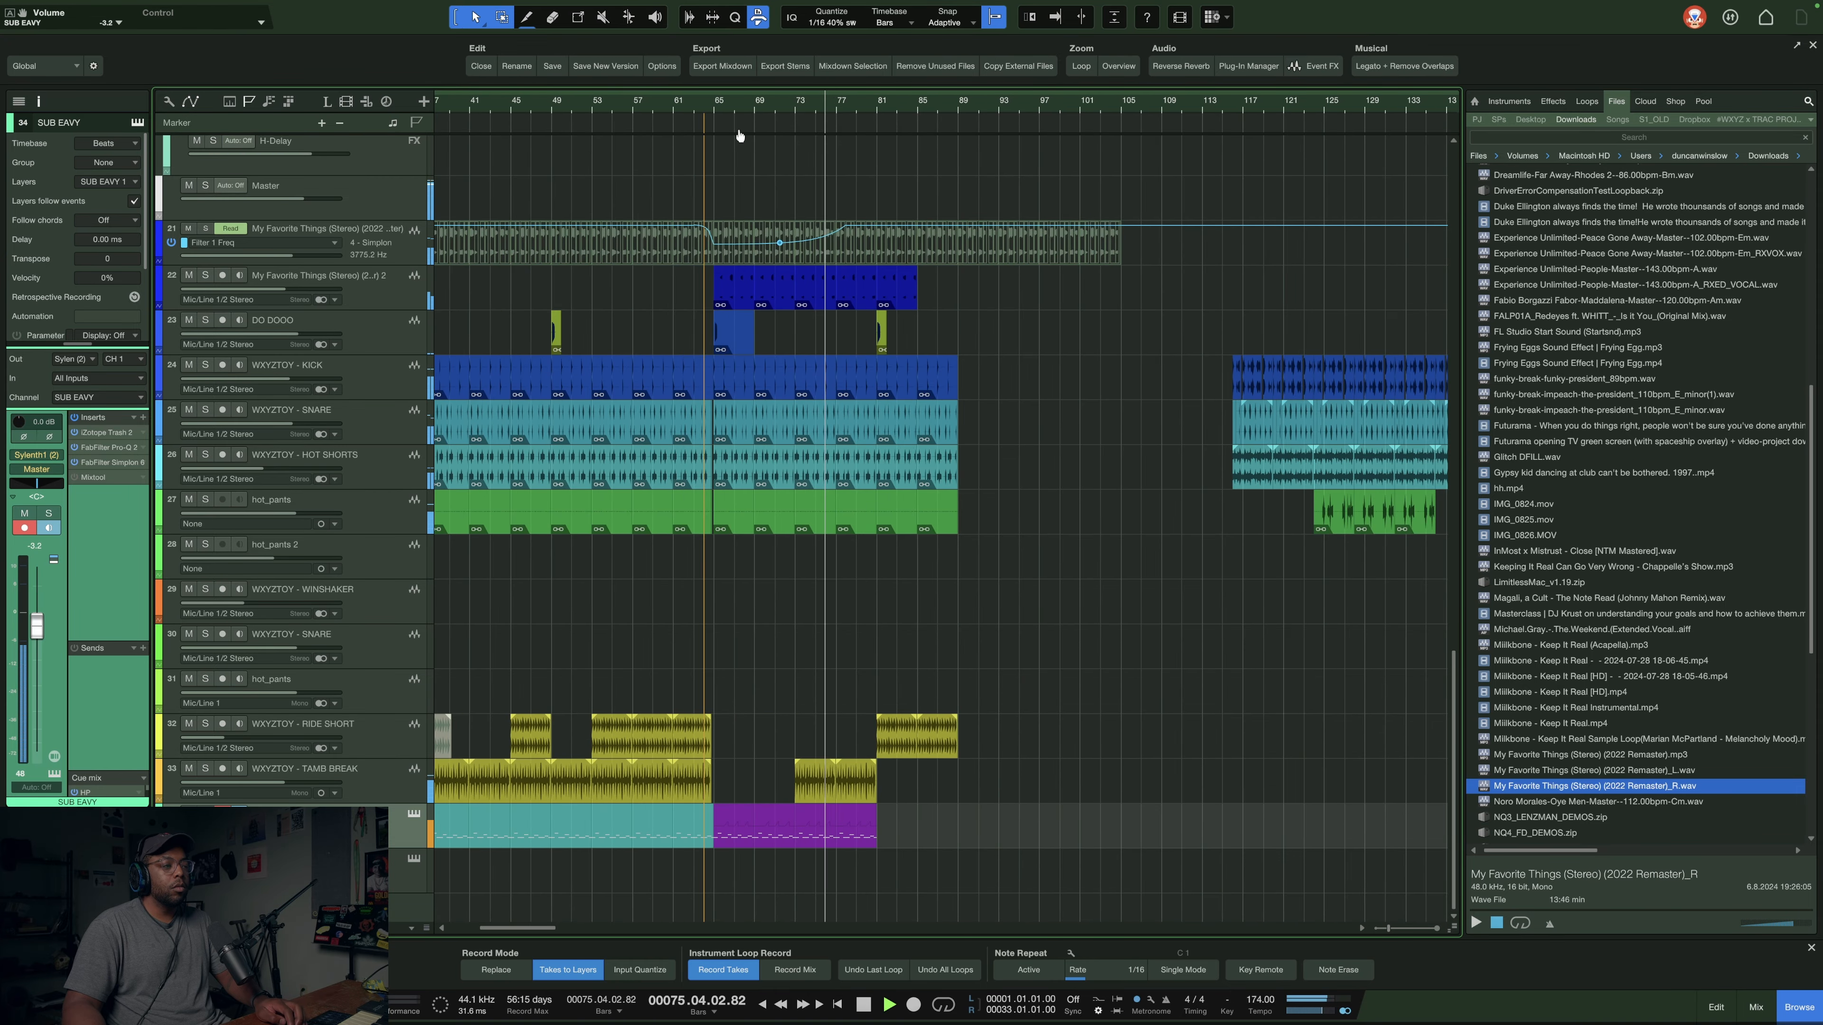
key("super+s")
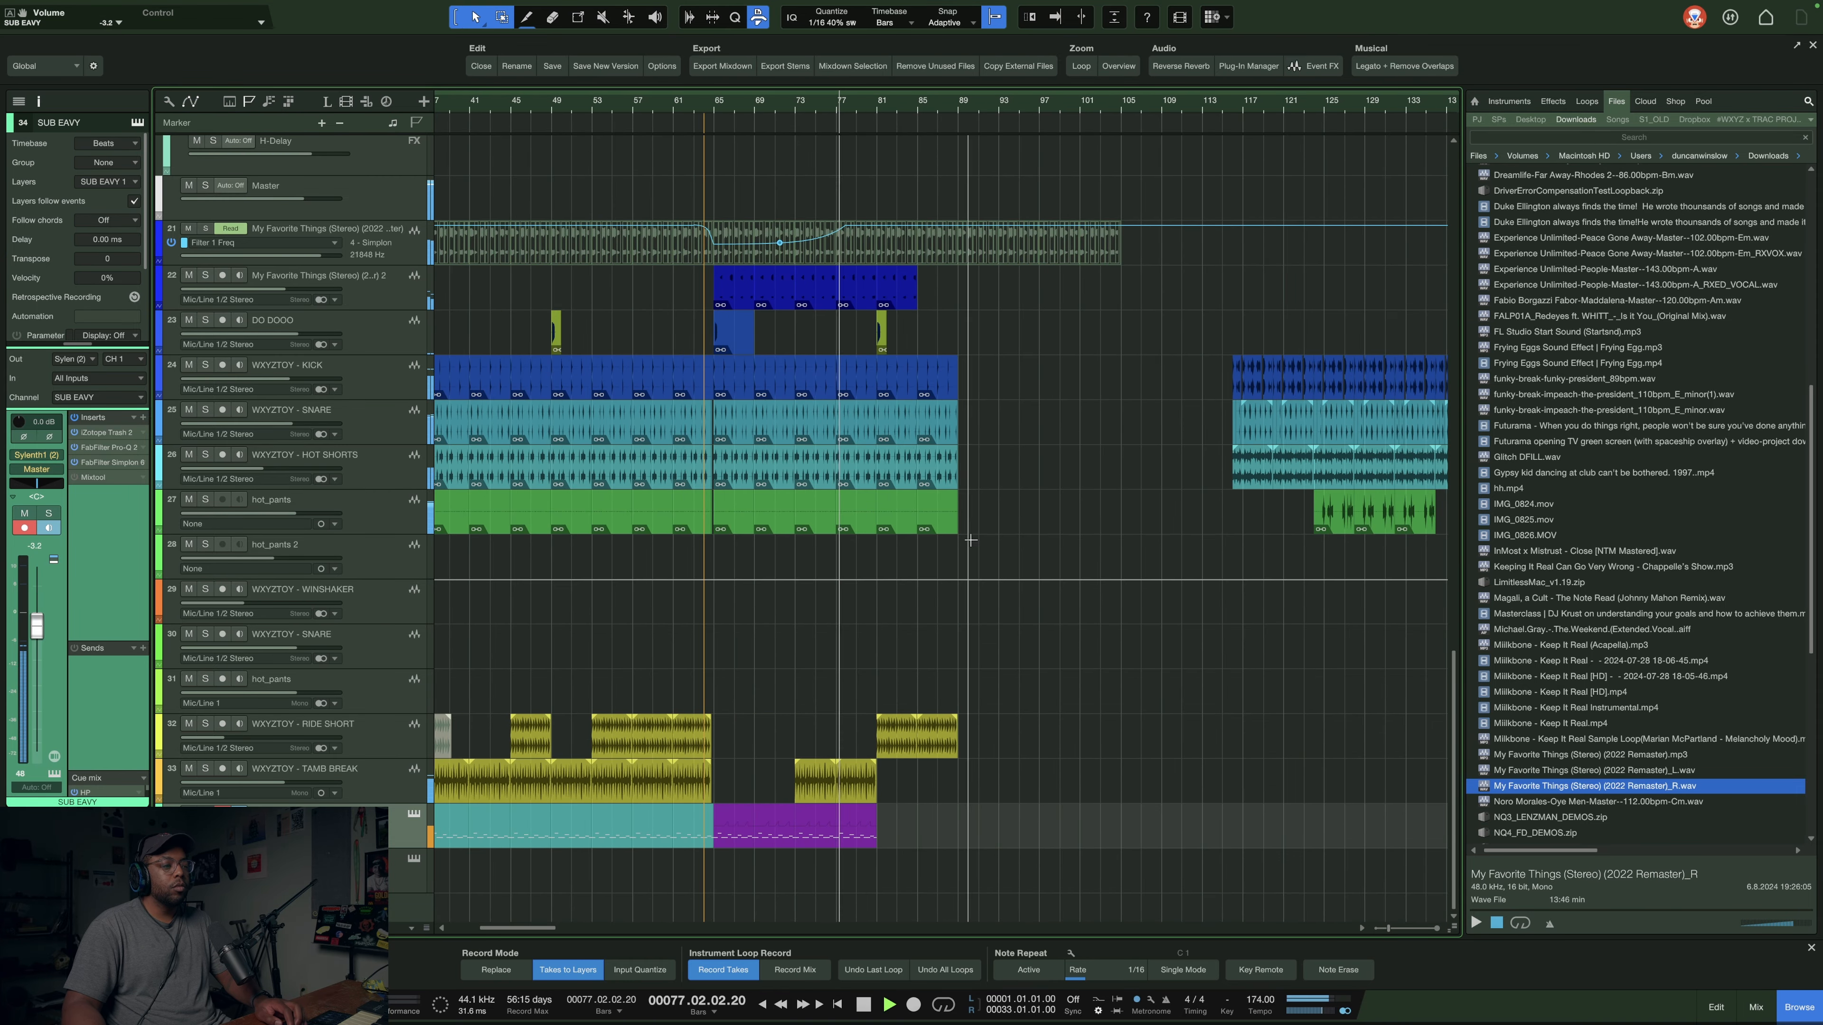
- Cut bar 80 out of the second My Favorite Things, KICK, SNARE, HOT SHORTS and hot_pants tracks and play from bar 79
scroll(871, 111, "up", 5)
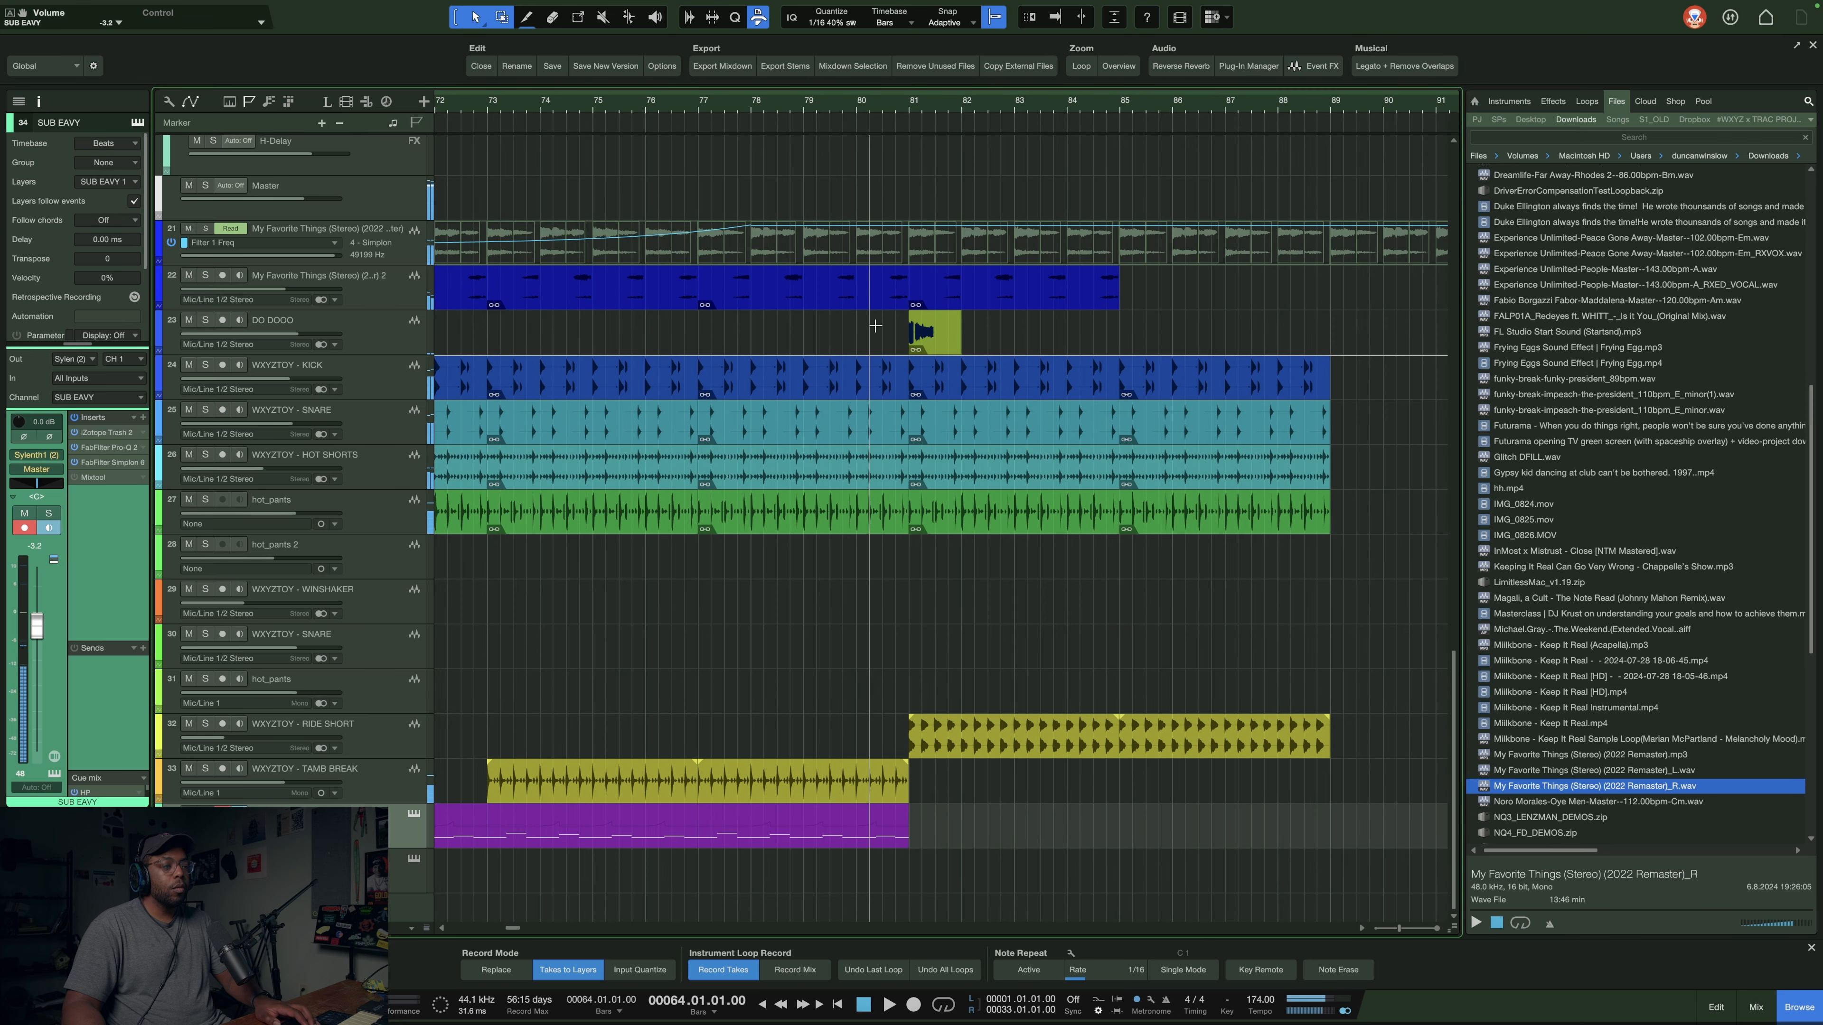
key("space")
left_click(861, 299)
key("5")
key("1")
left_click_drag(872, 332, 852, 522)
left_click(830, 113)
key("space")
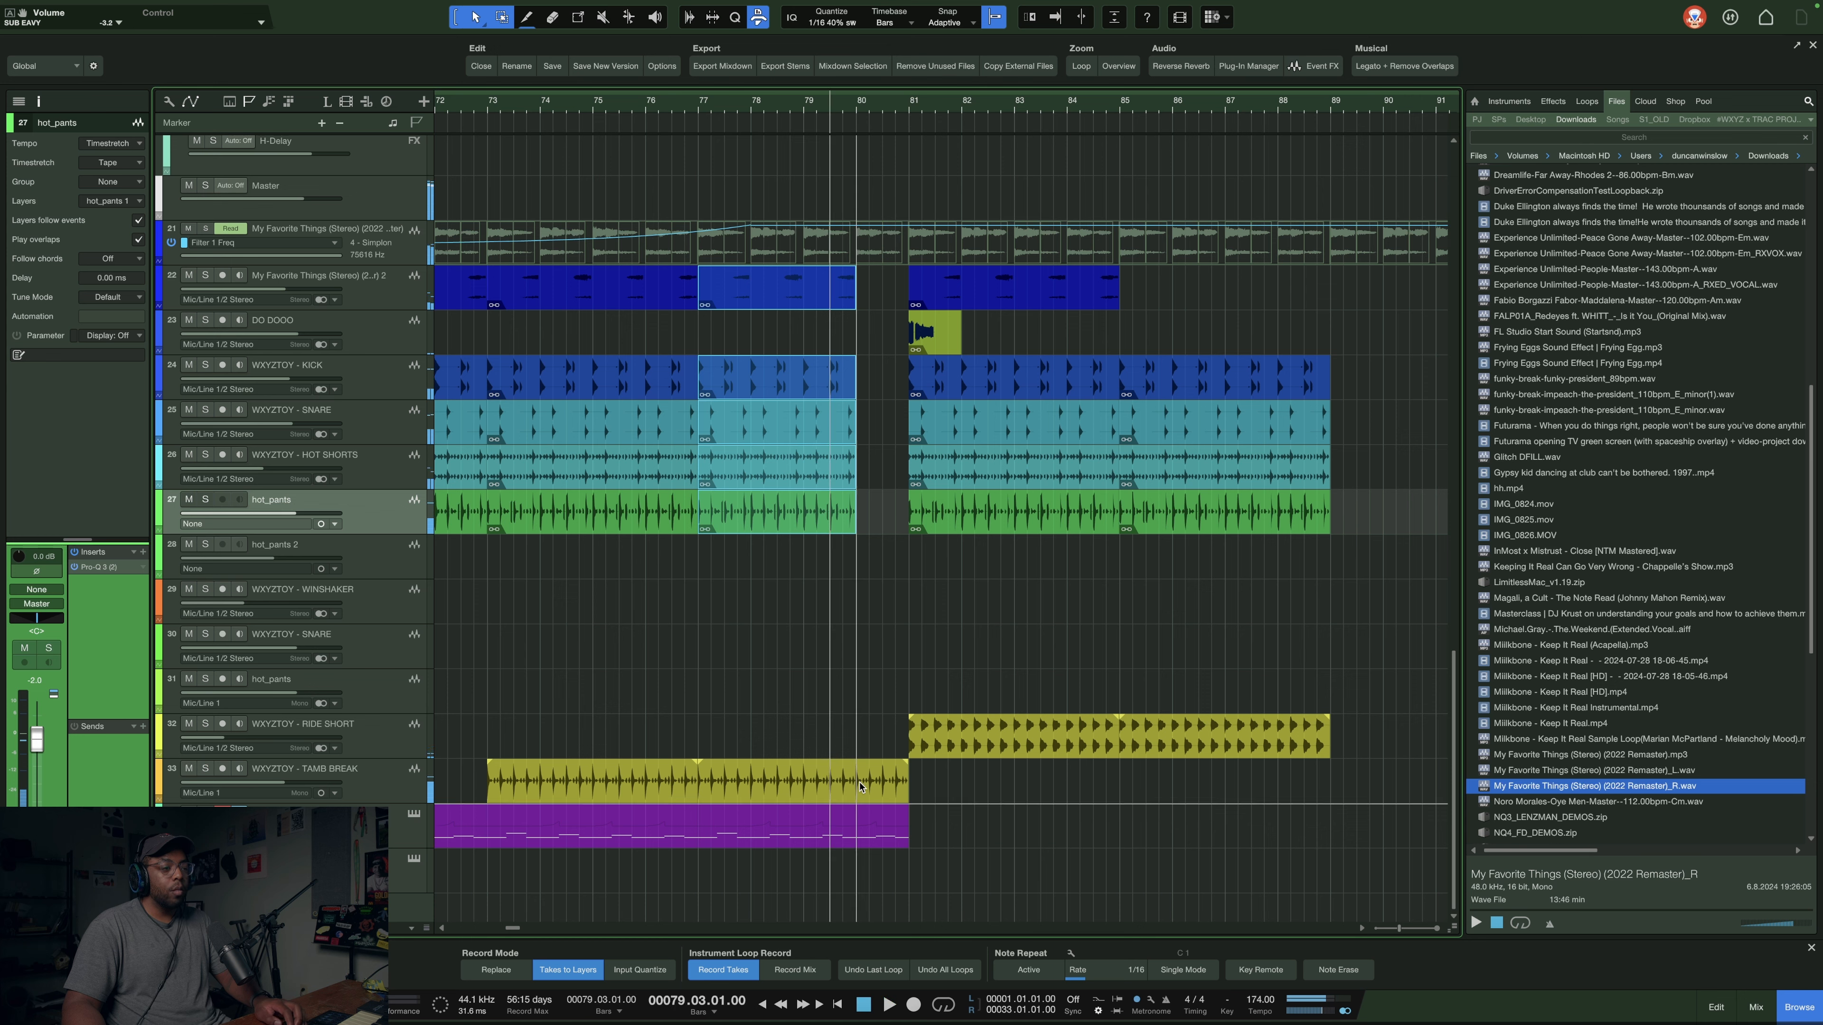
- Shorten the WXYZTOY - TAMB BREAK part to end at bar 80 and play across the gap
left_click_drag(907, 786, 864, 787)
key("space")
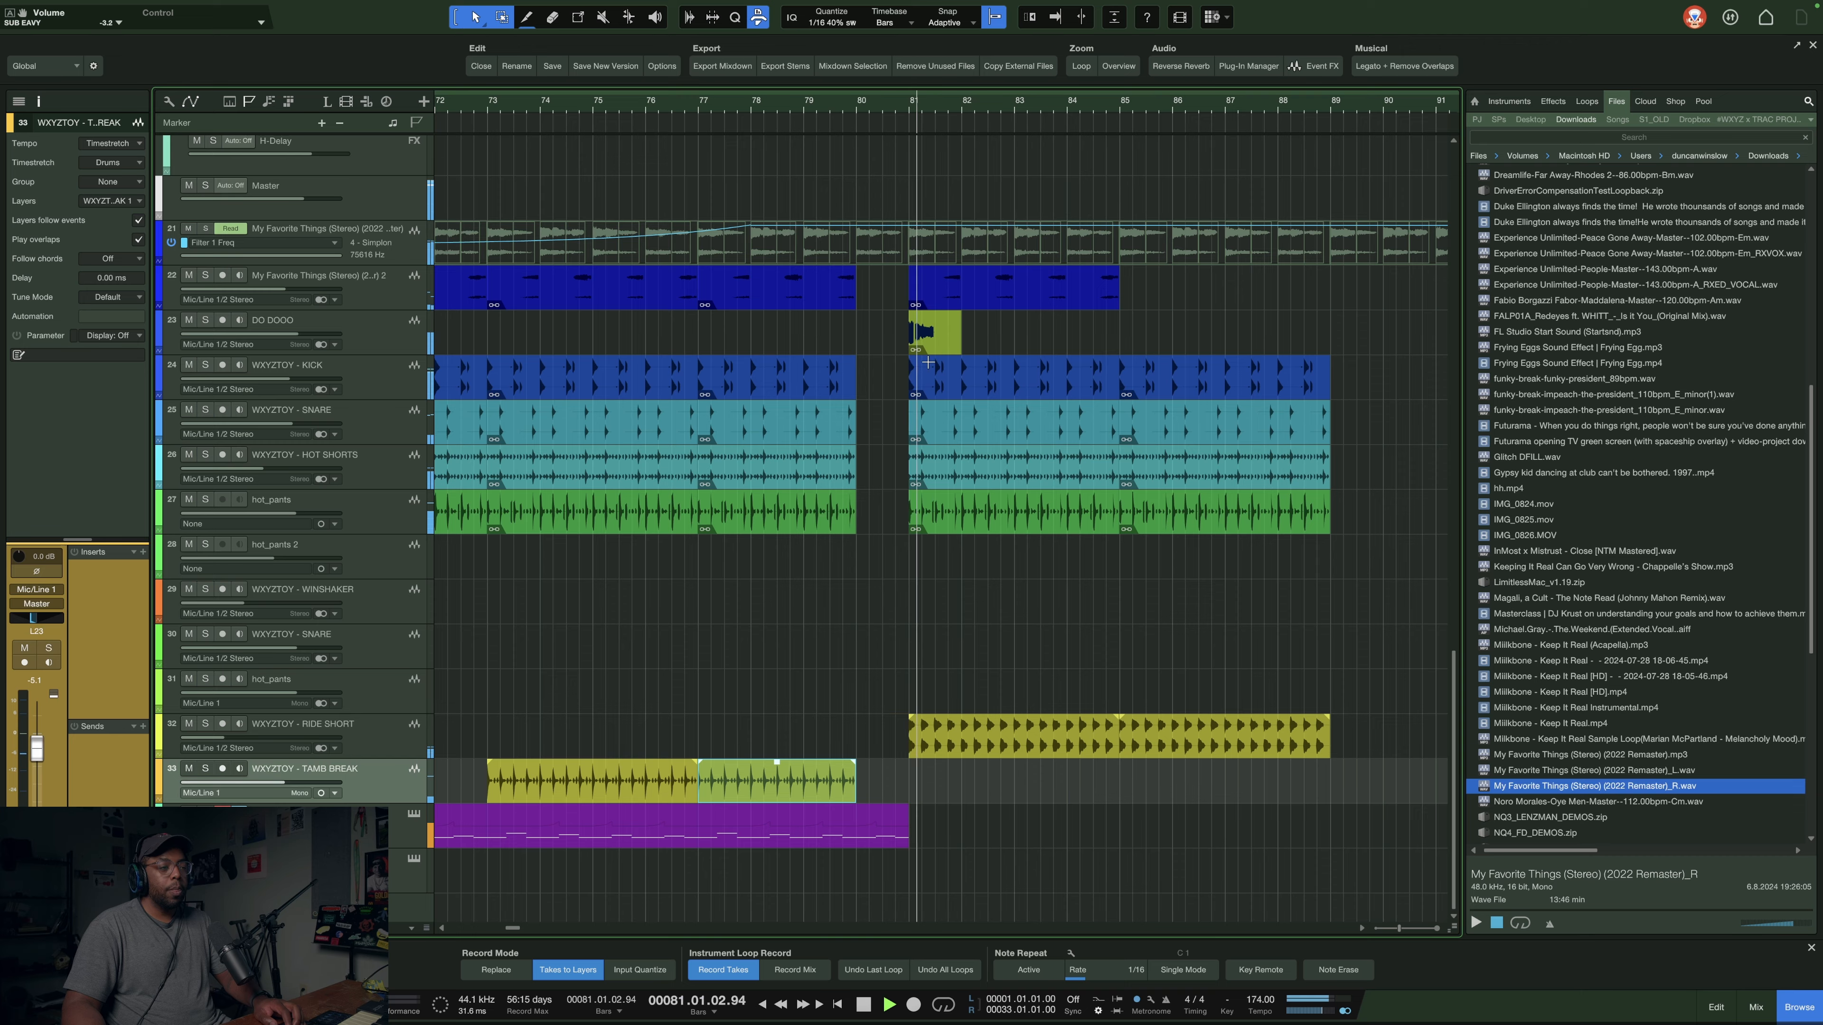
key("w")
left_click_drag(1044, 81, 1084, 45)
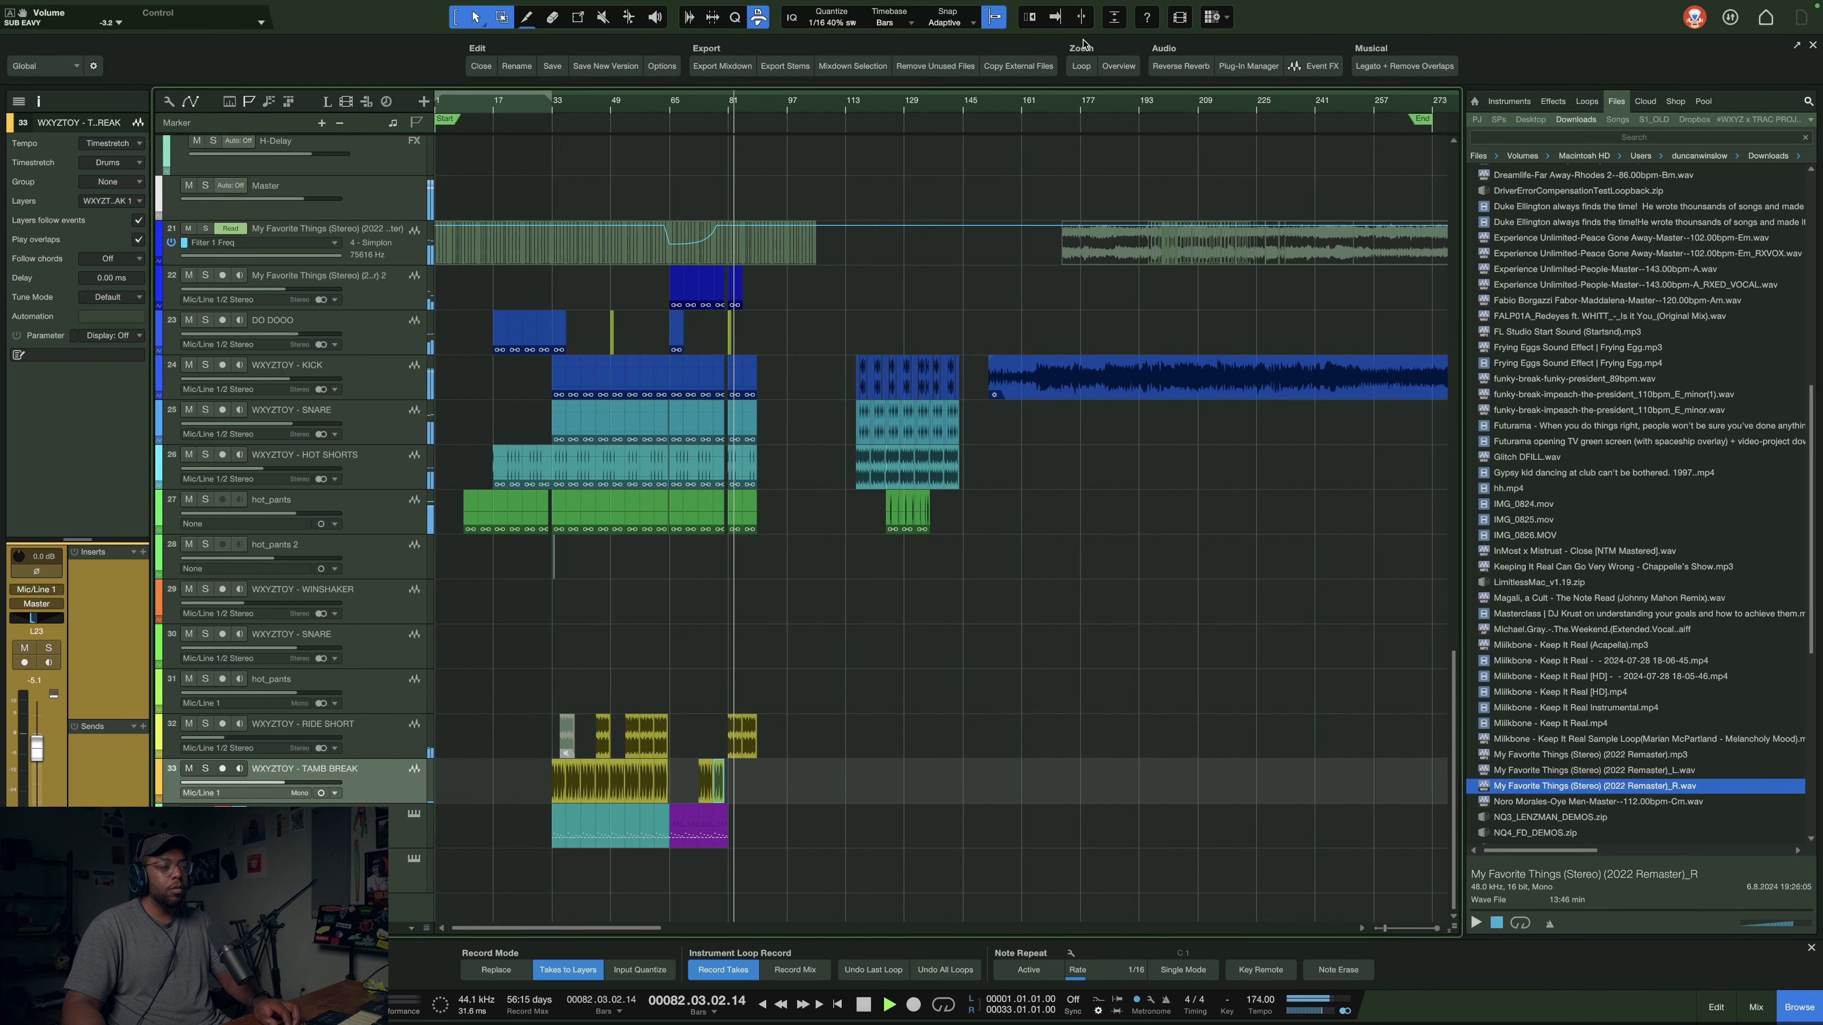
- Switch to WhoSampled in the browser, open Trouble Man's sample of The Addict's Psalm and play the original recording
left_click(793, 641)
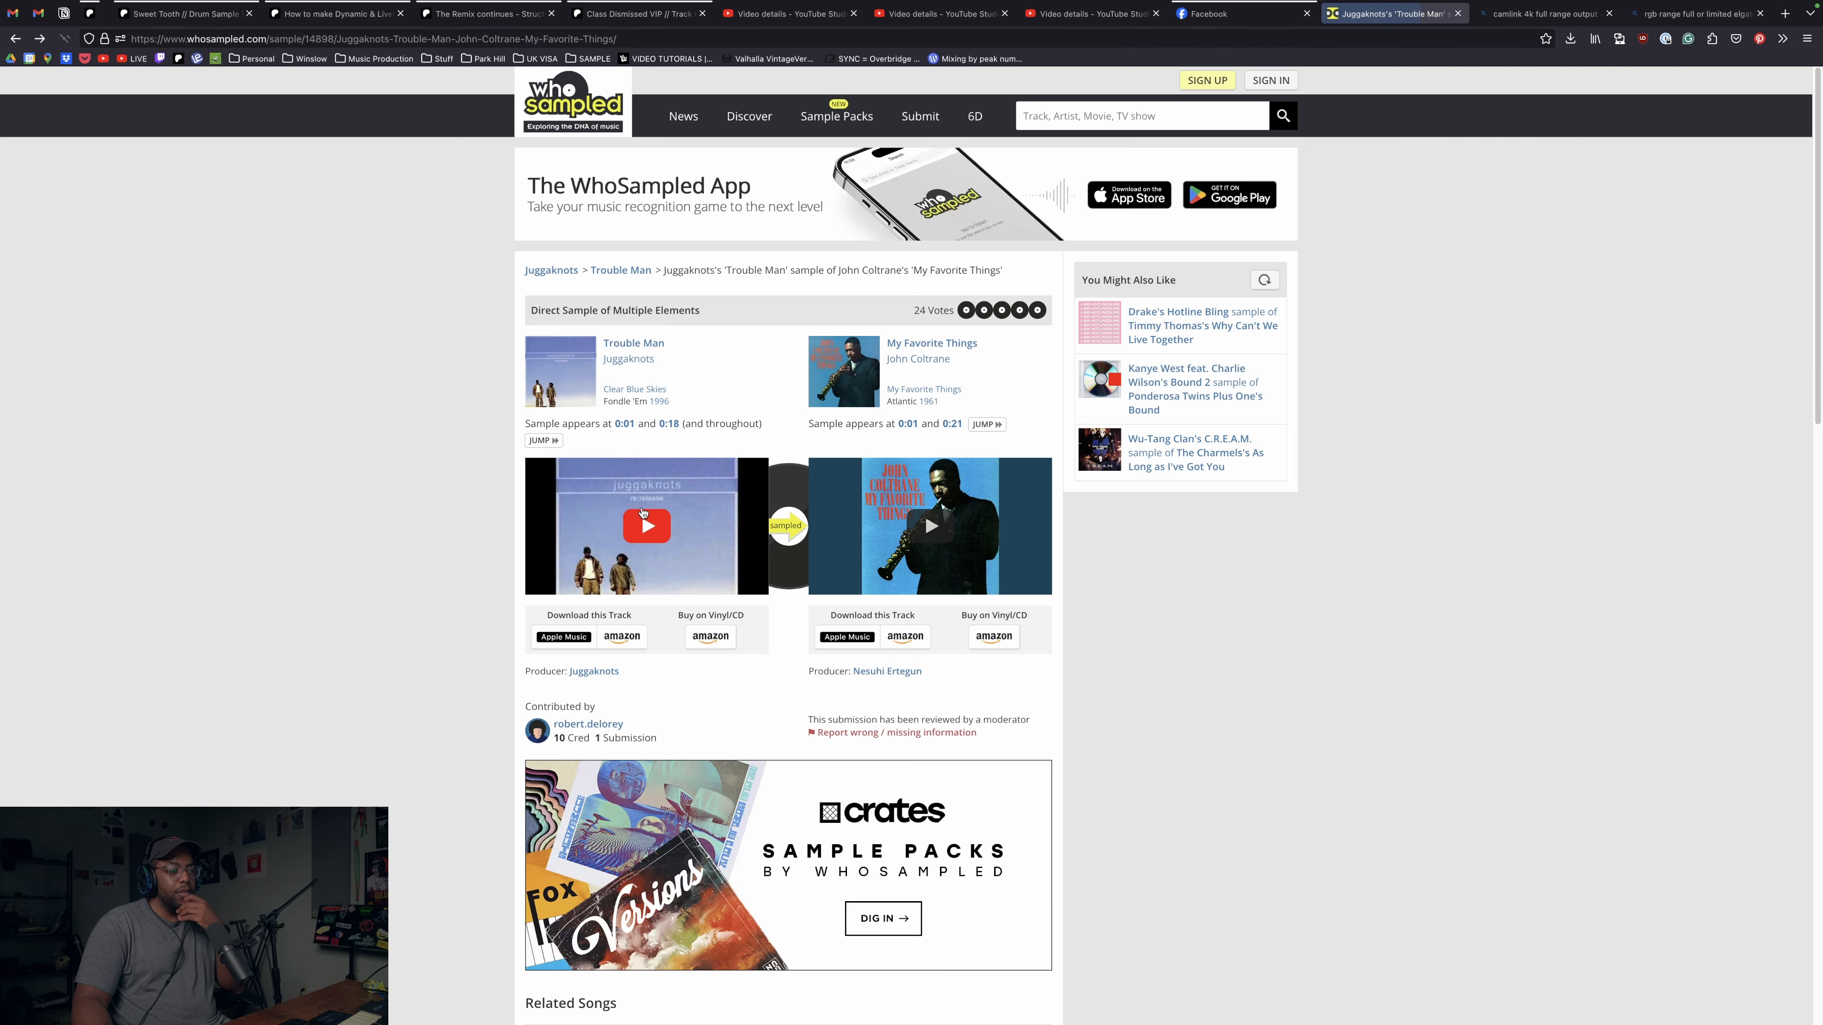
scroll(674, 662, "down", 10)
left_click(674, 658)
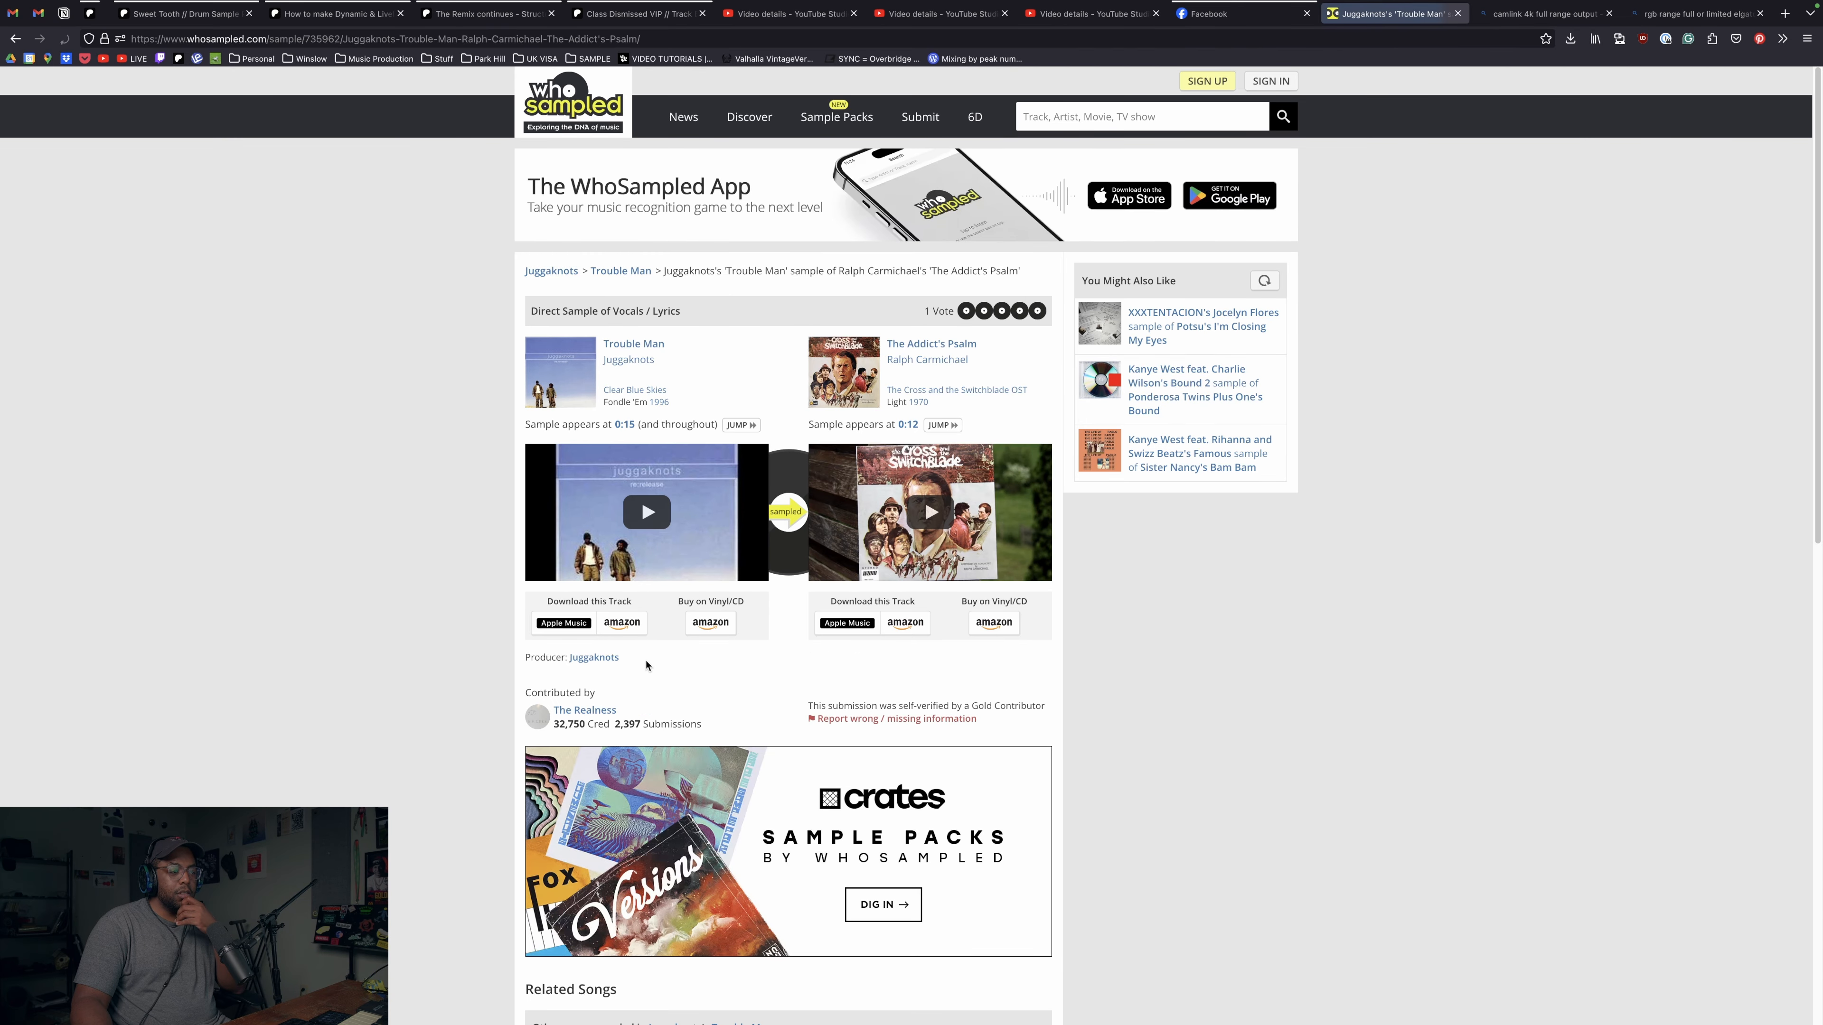
left_click(929, 512)
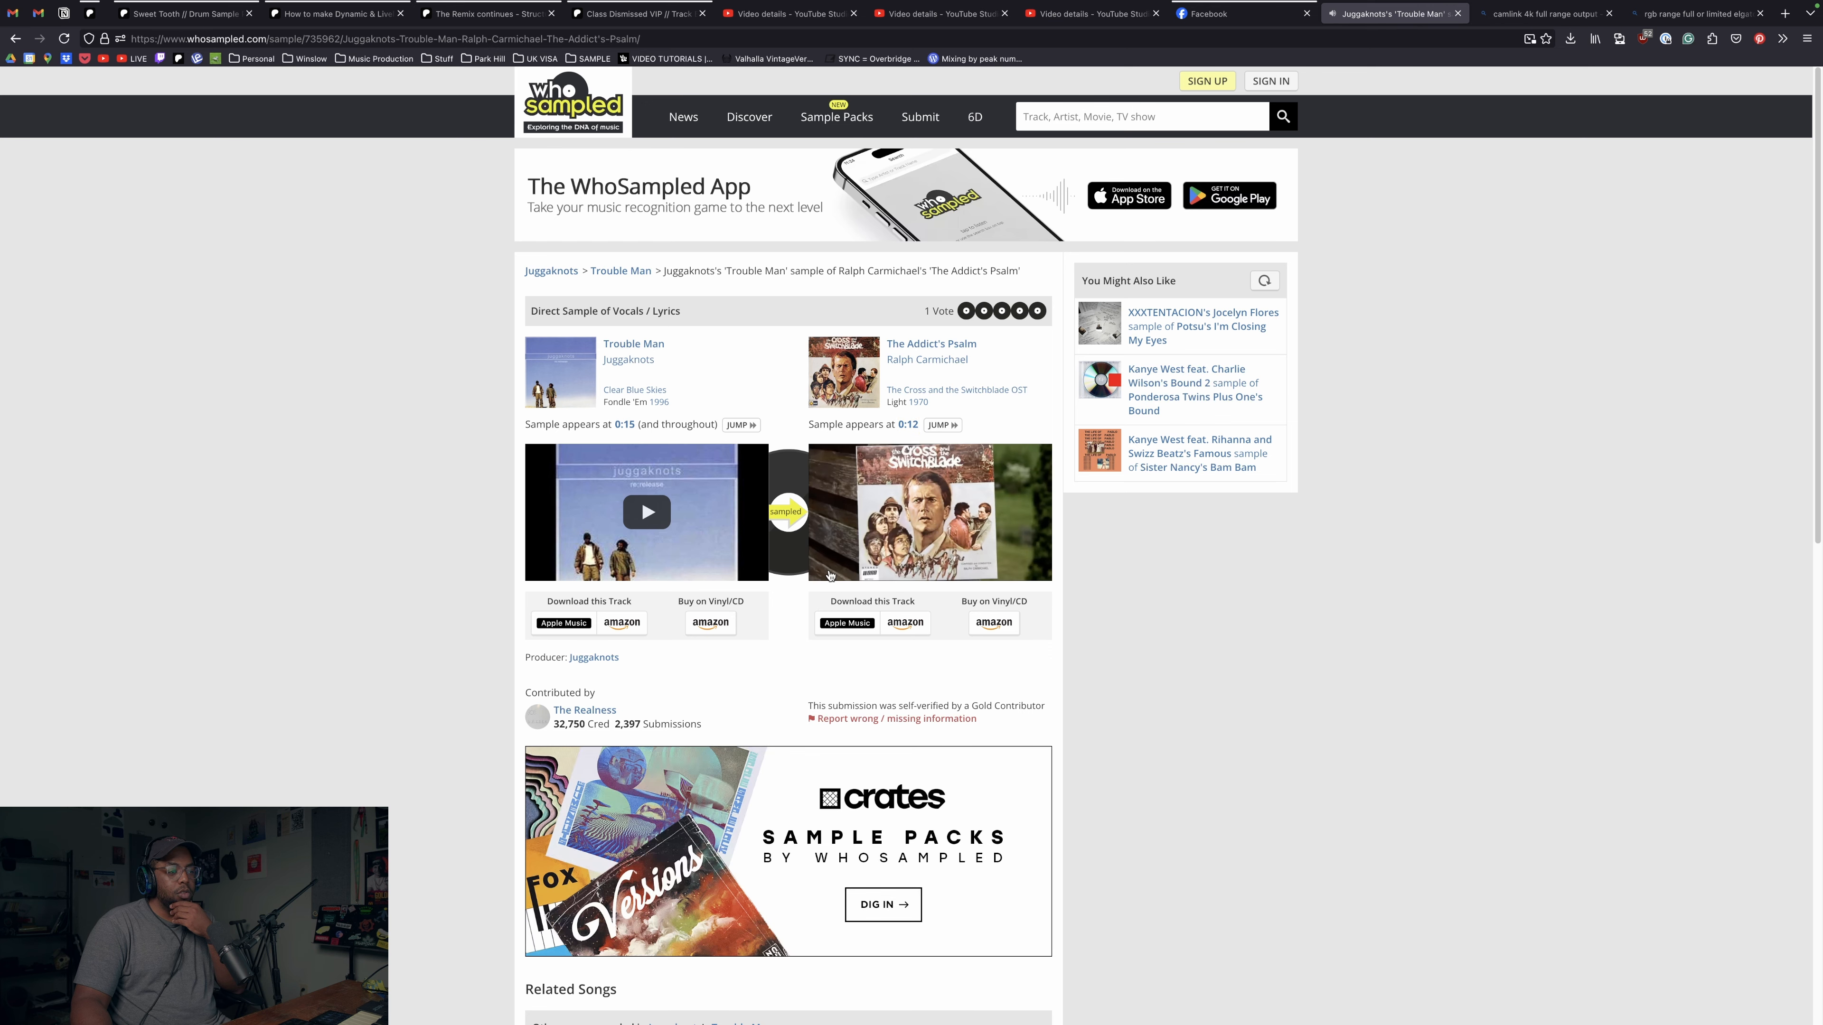
left_click(832, 566)
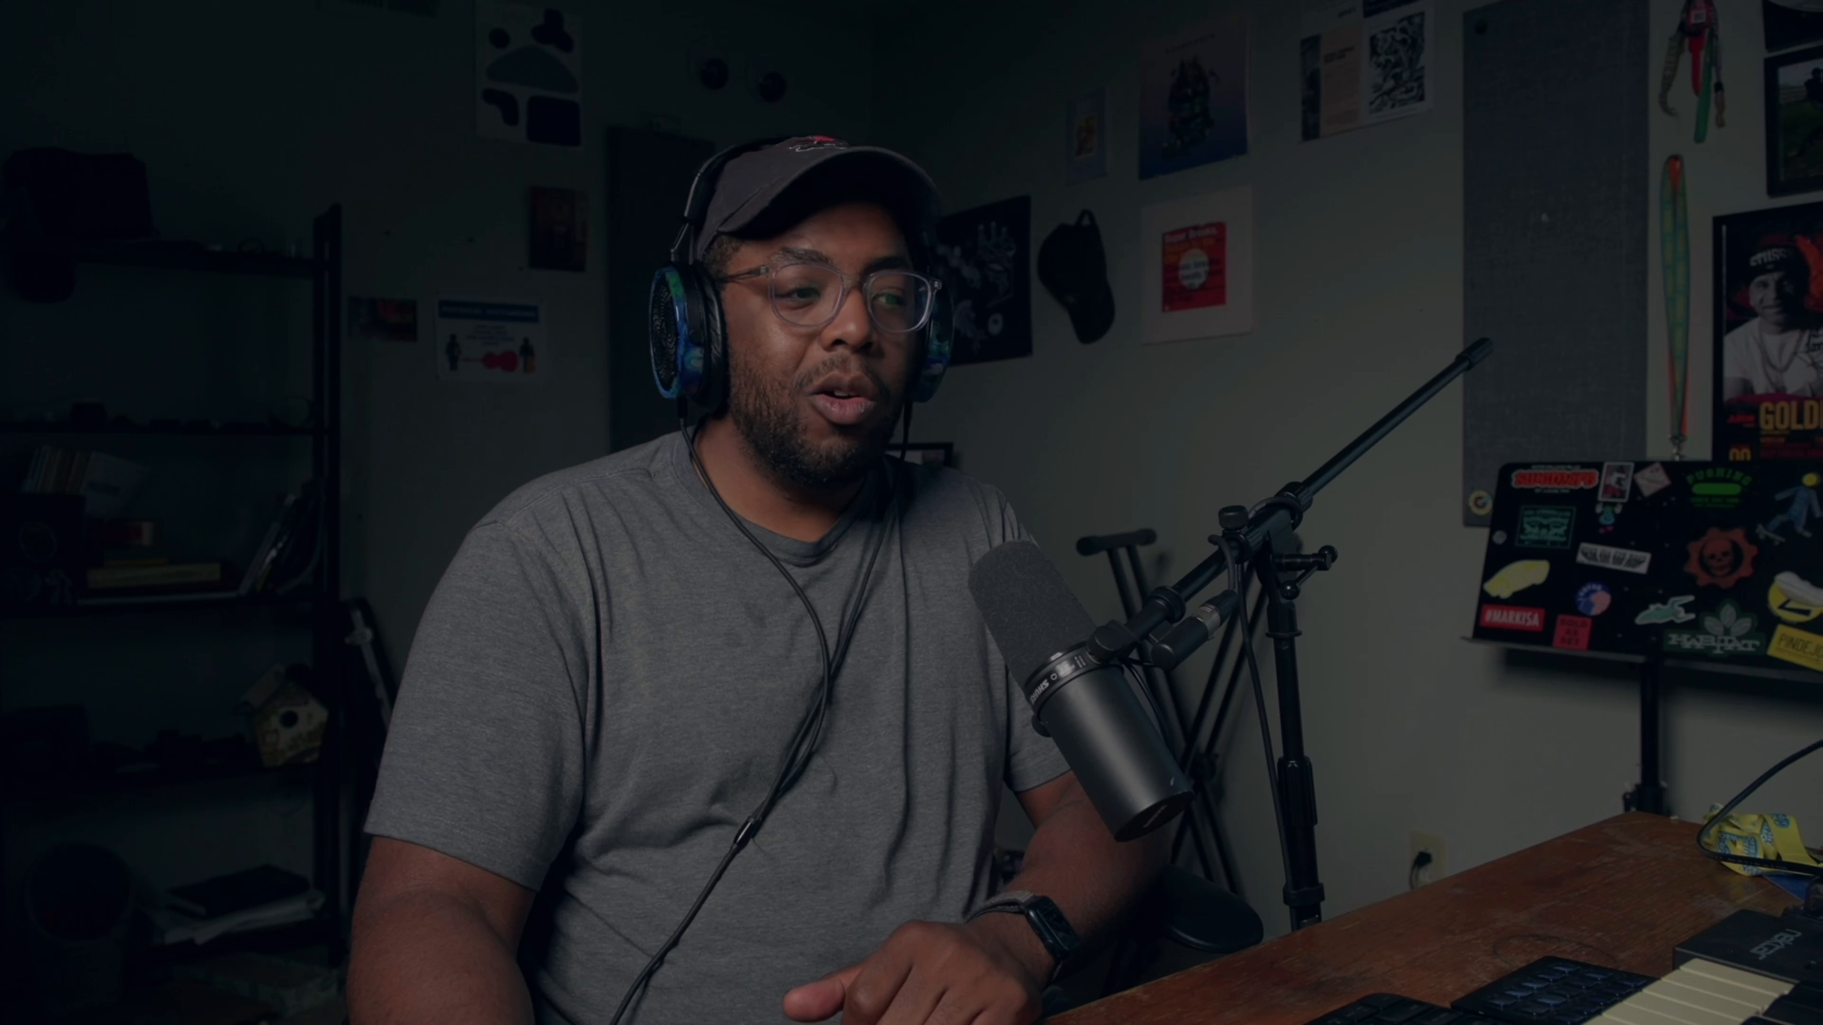